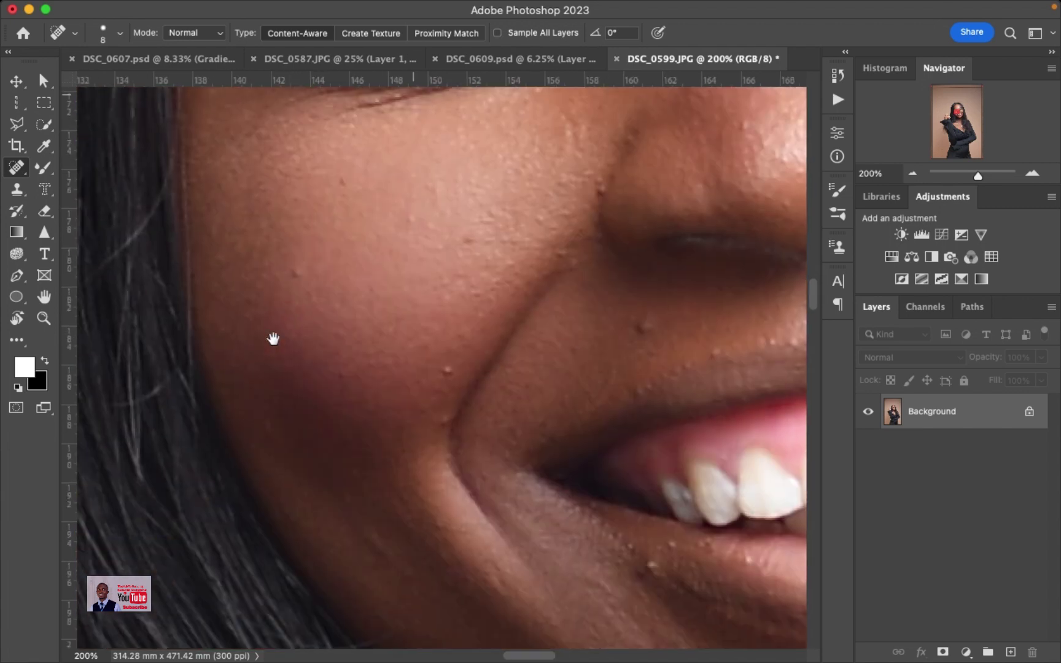
Remove the blemishes on the cheek beside the nose and below the mouth corner with the Spot Healing Brush at size 8.
click(340, 170)
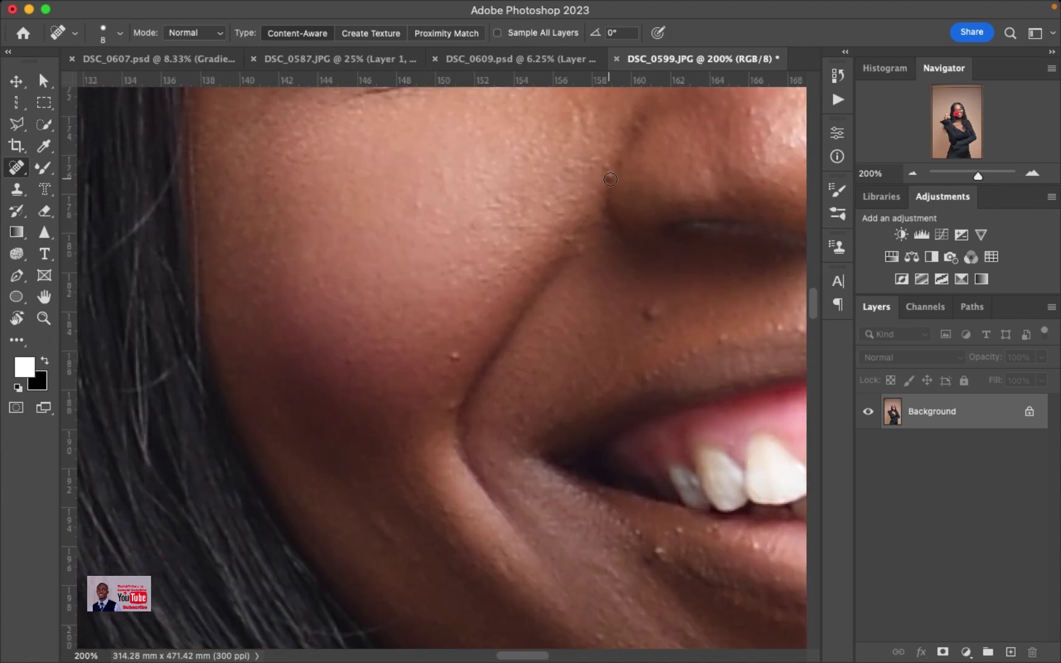
scroll(455, 359, down, 5)
scroll(455, 359, right, 4)
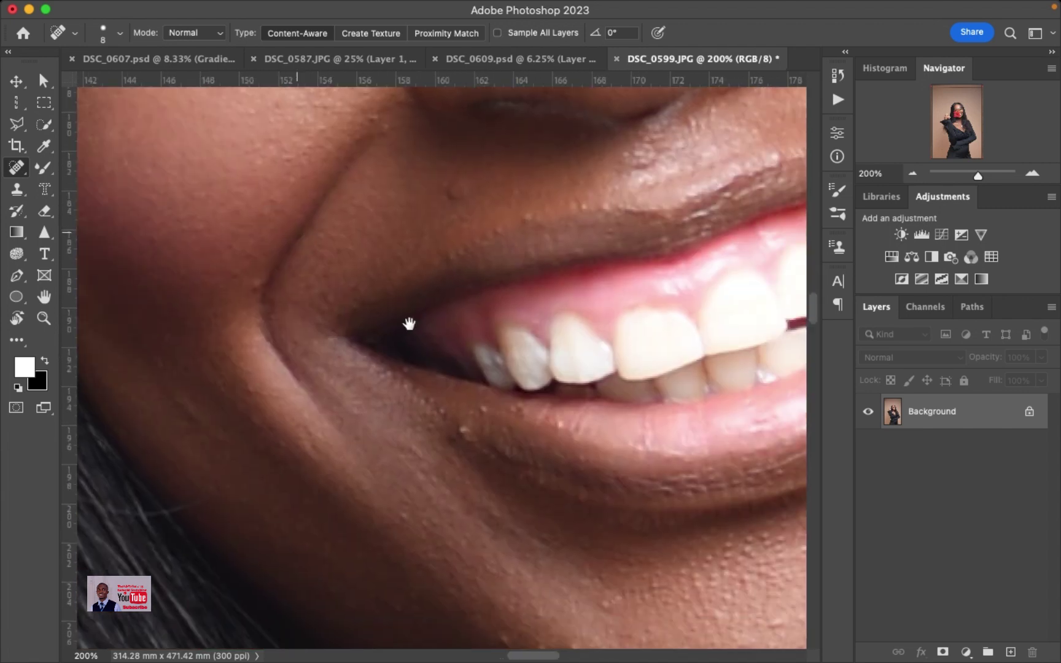
click(429, 408)
scroll(528, 416, down, 5)
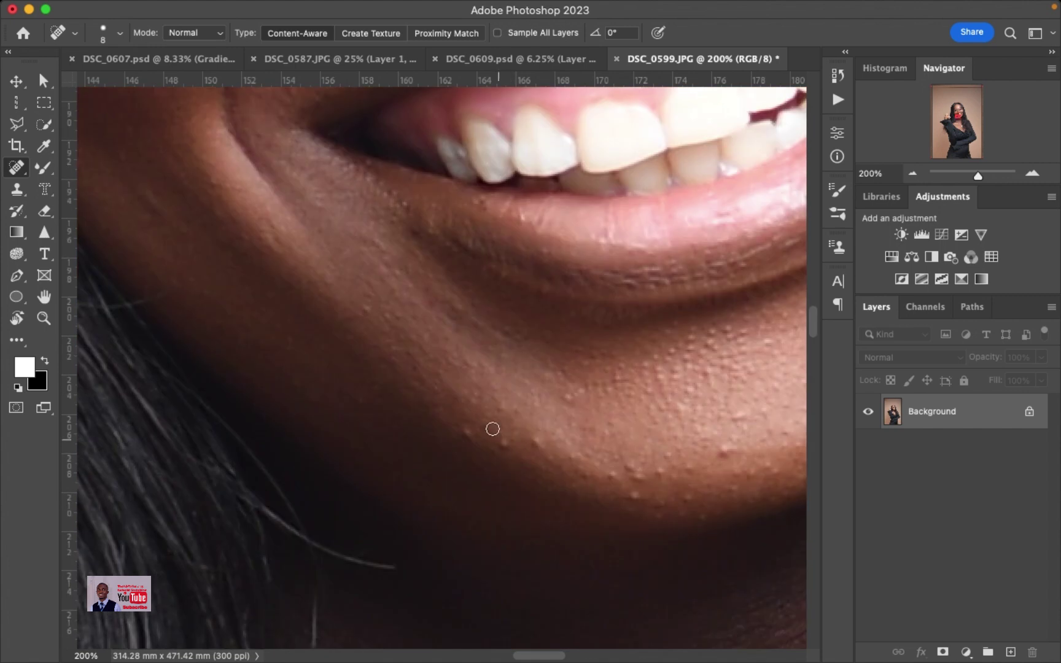
Heal the raised bumps along the jawline and chin with the size 8 Spot Healing Brush.
mouse_move(491, 434)
mouse_down()
mouse_move(516, 452)
mouse_move(556, 457)
mouse_up()
drag(673, 476, 648, 470)
click(745, 413)
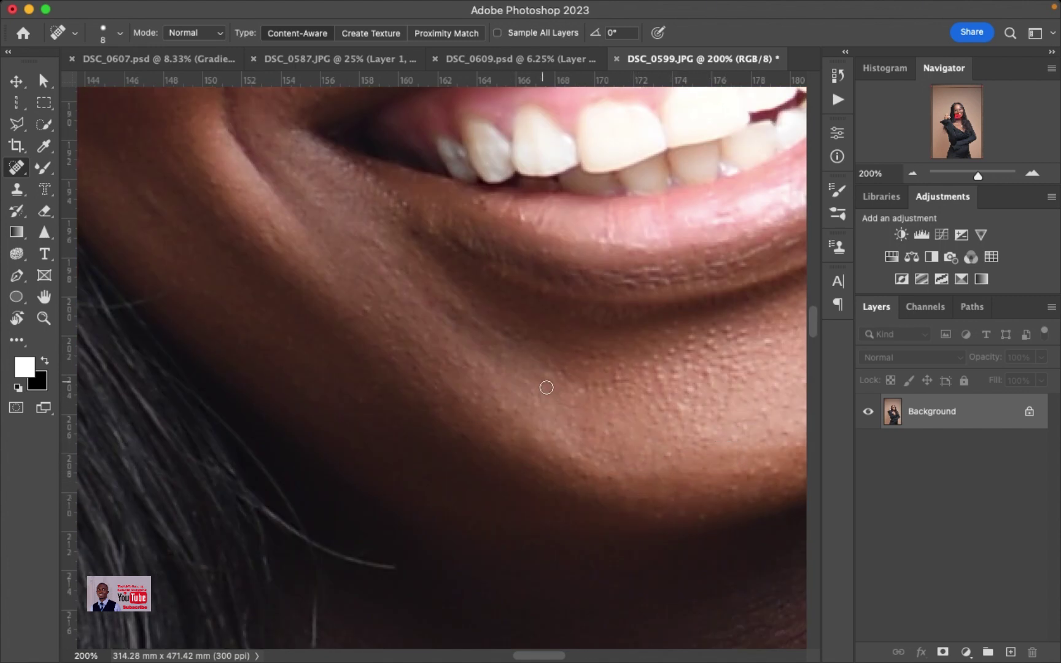
scroll(426, 378, right, 4)
scroll(426, 379, down, 1)
click(546, 433)
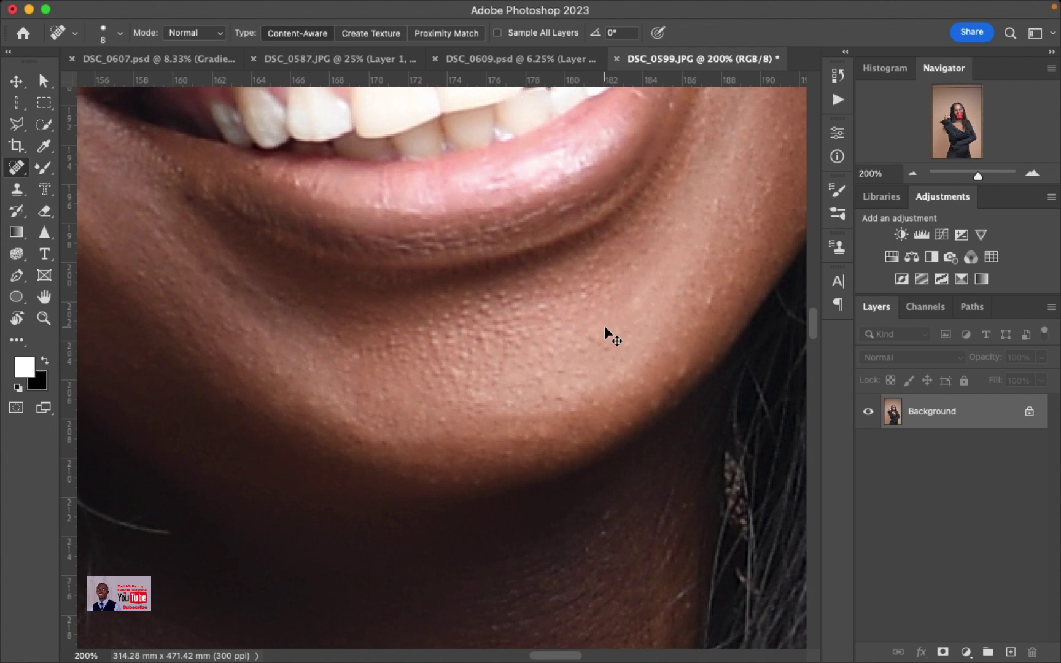
Heal skin spots on the forehead and between the brows using the Spot Healing Brush at size 30.
key(super+minus)
key(super+minus)
key(super+plus)
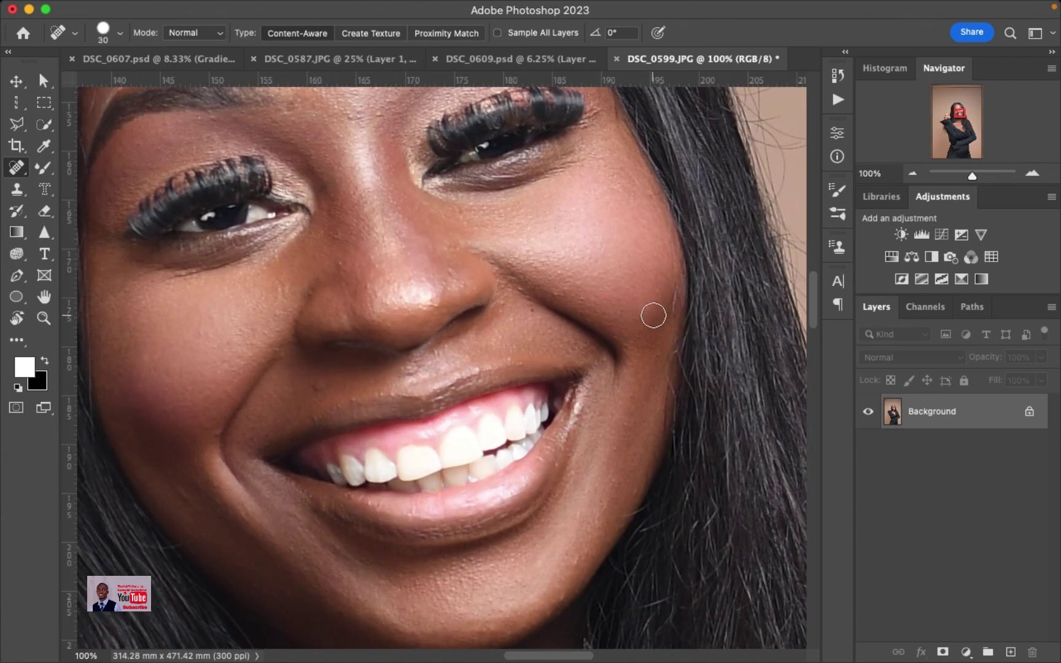
scroll(386, 264, up, 10)
click(324, 252)
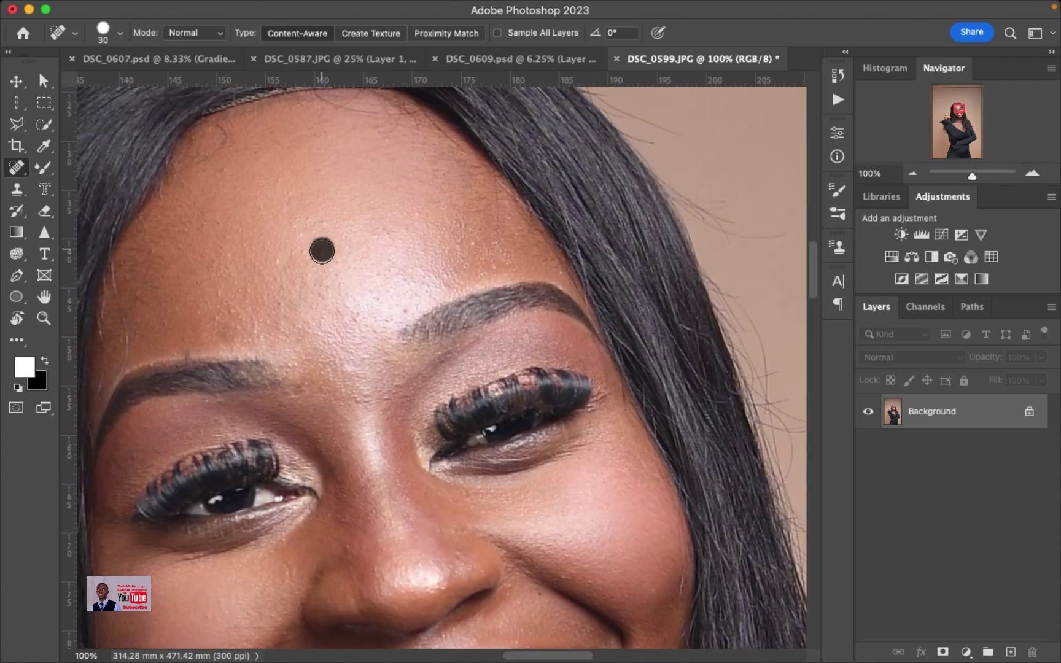
click(359, 396)
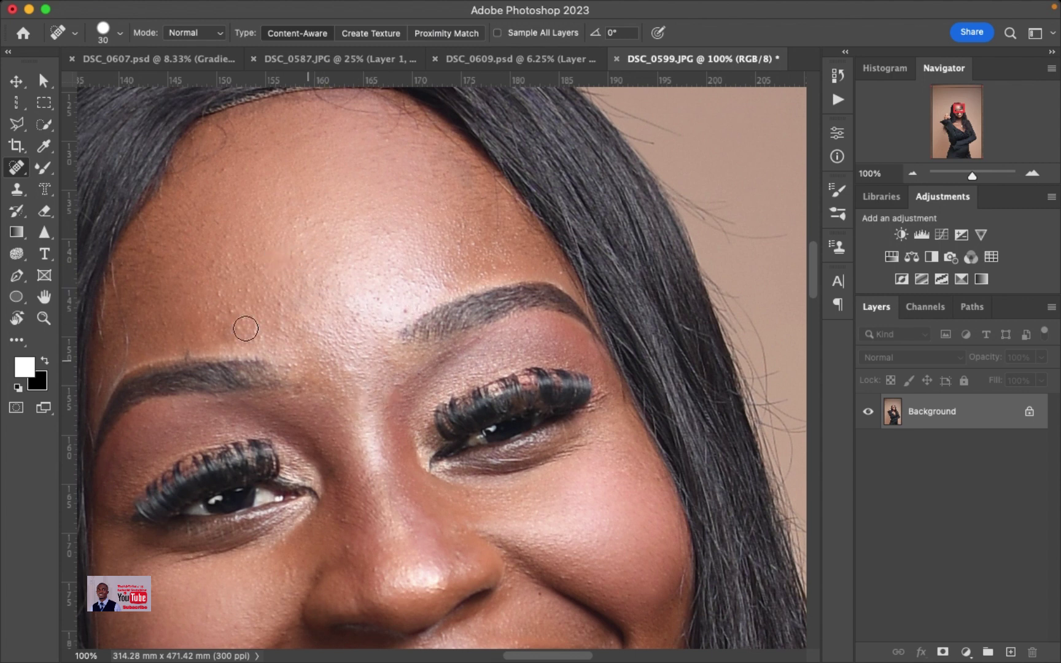
Duplicate the Background layer and apply the Camera Raw preset "dr." to the copy.
key(super+0)
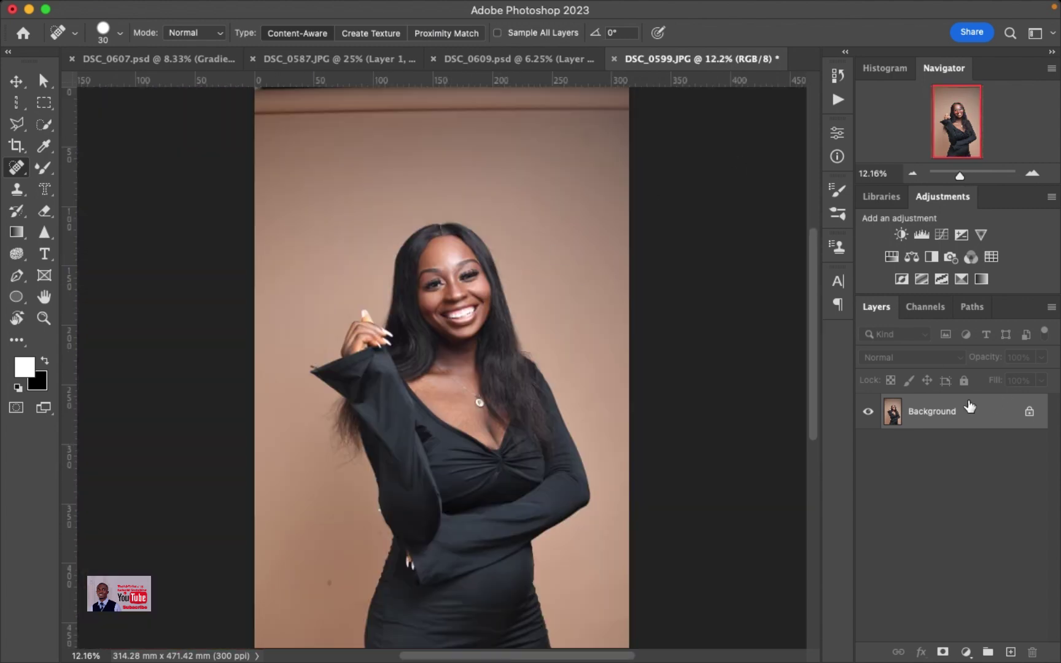
key(super+j)
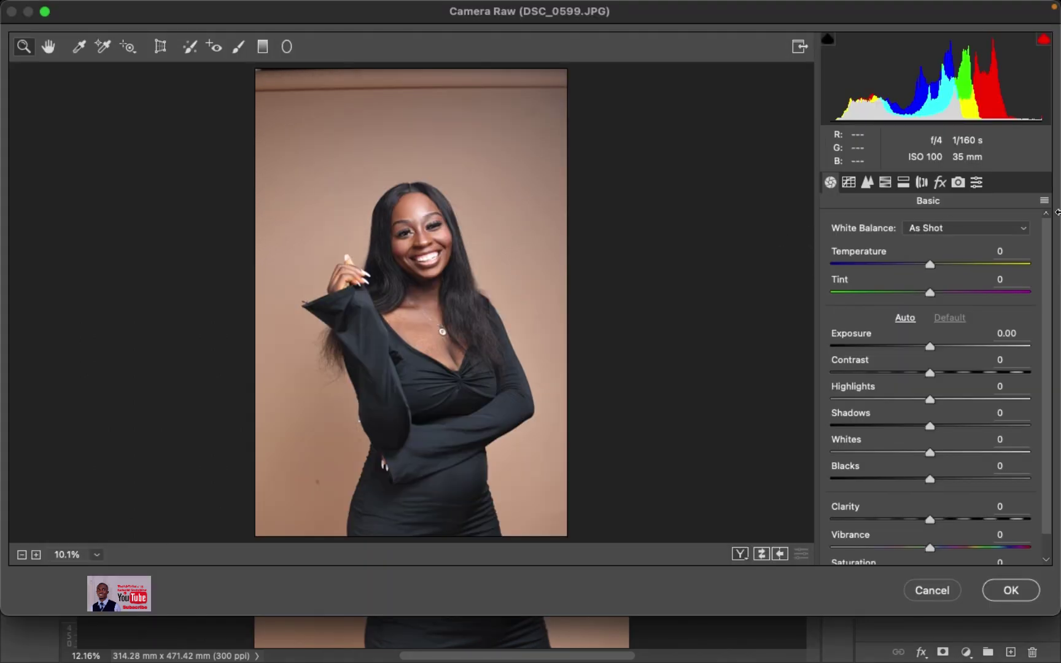
click(977, 184)
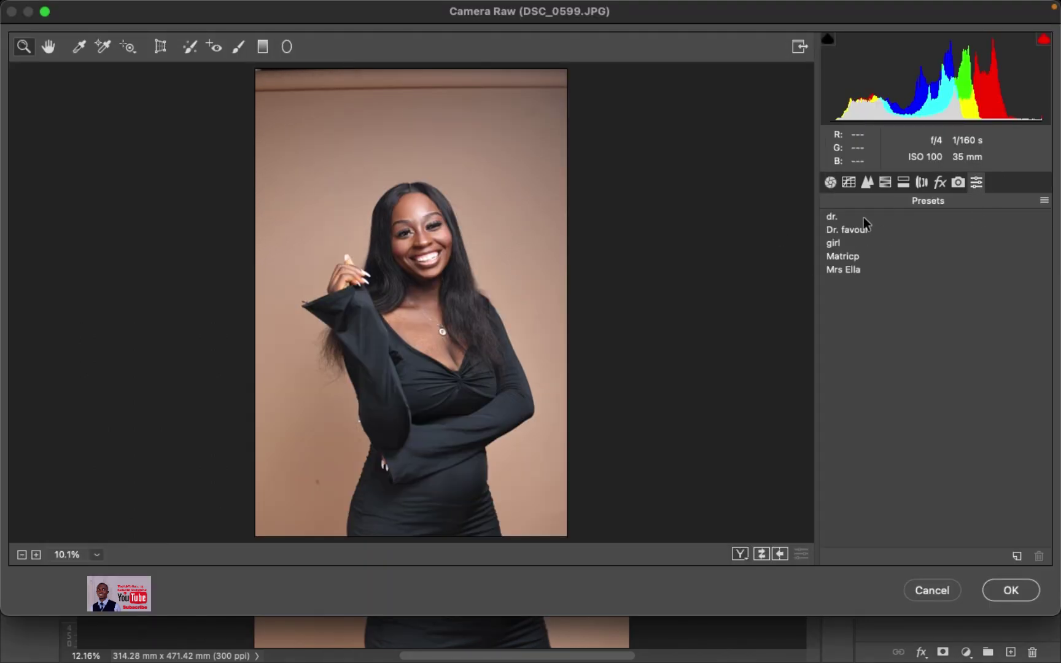
click(829, 221)
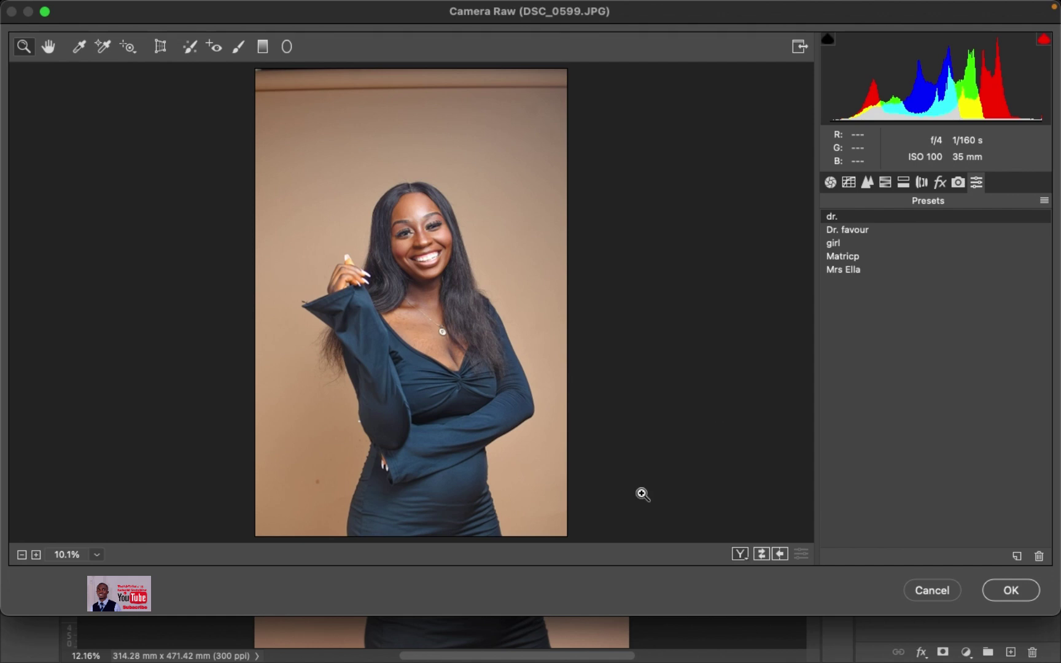
click(1014, 595)
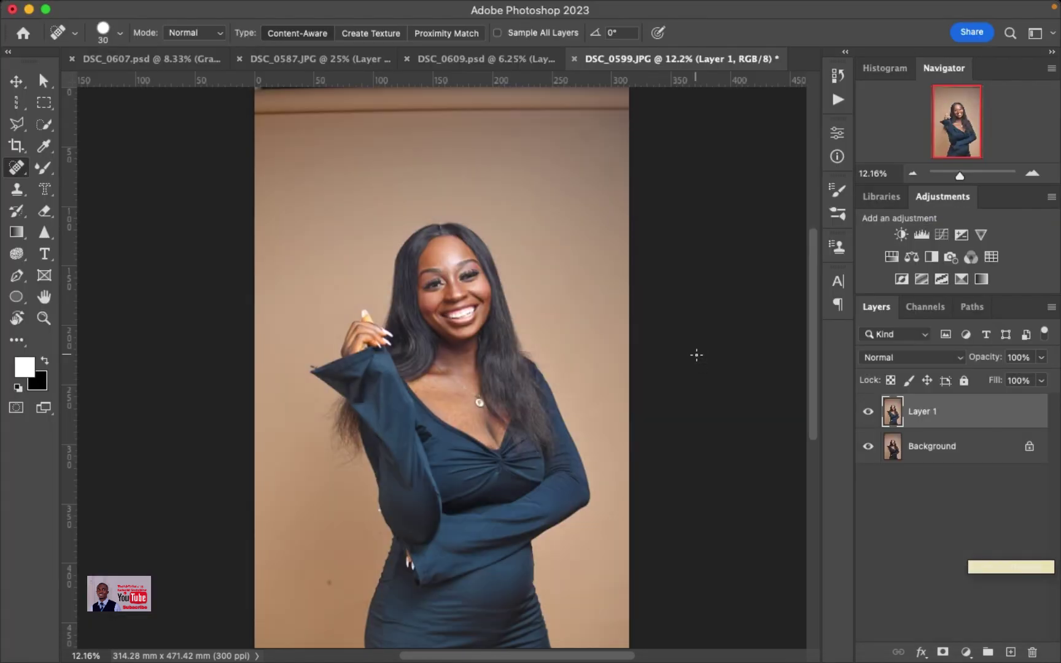
Crop at a 4:5 (8:10) ratio, extending the frame beyond both sides of the photo, and merge the two layers.
key(c)
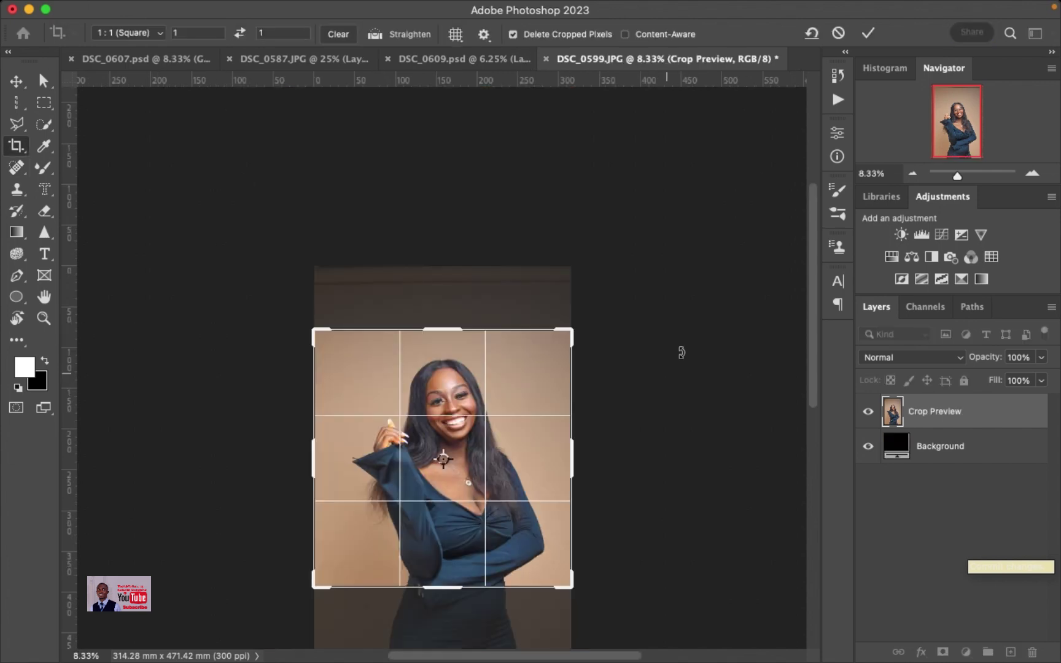
click(155, 34)
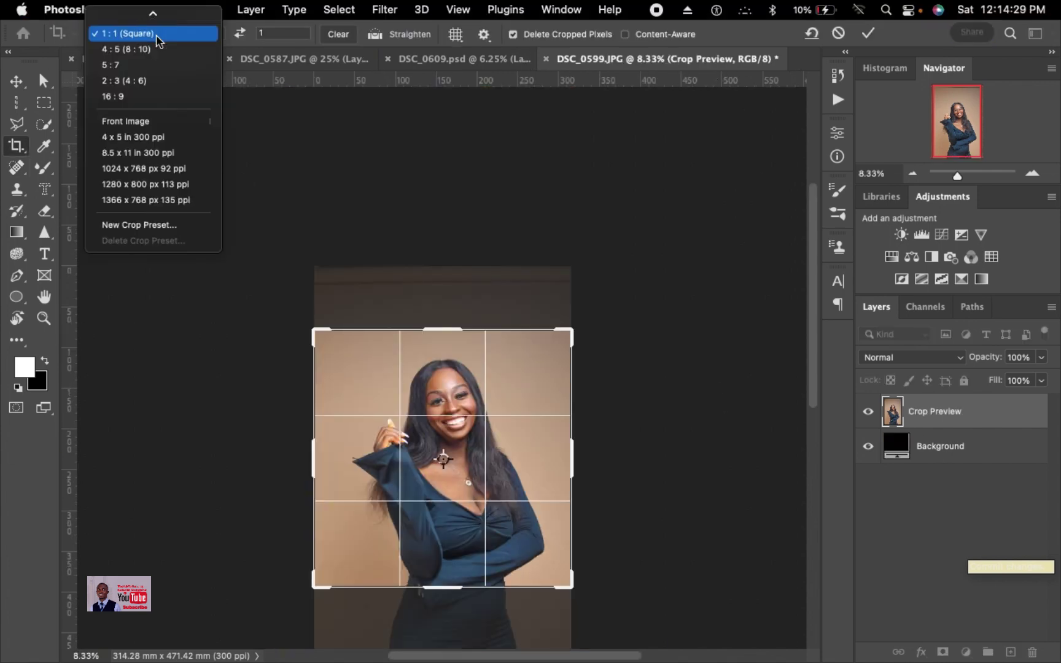
click(151, 51)
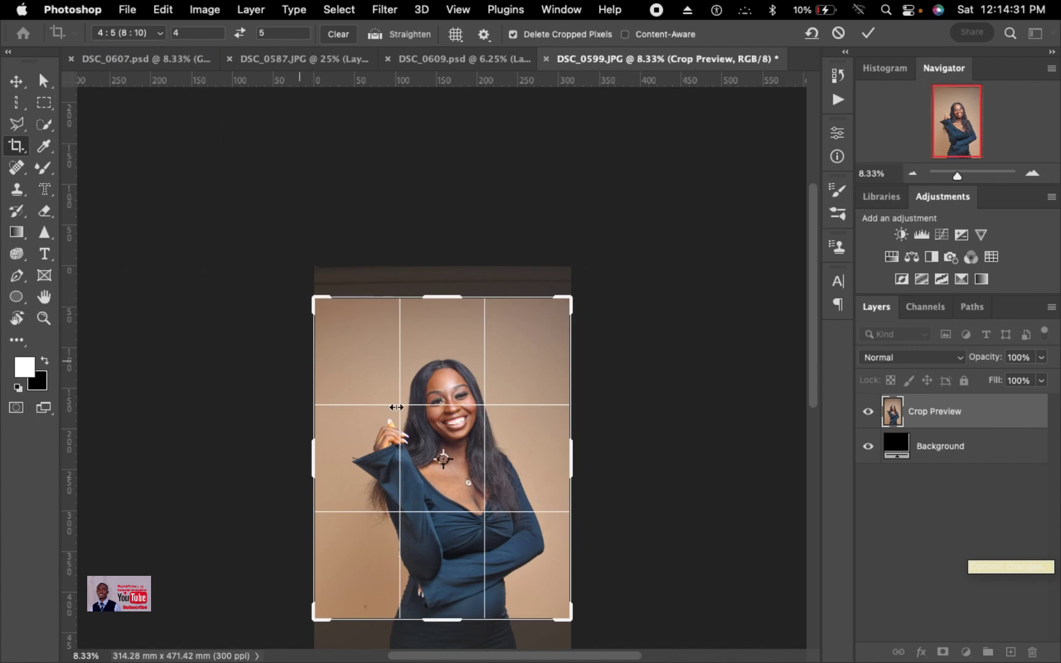
drag(567, 546, 600, 581)
drag(300, 213, 283, 211)
key(Return)
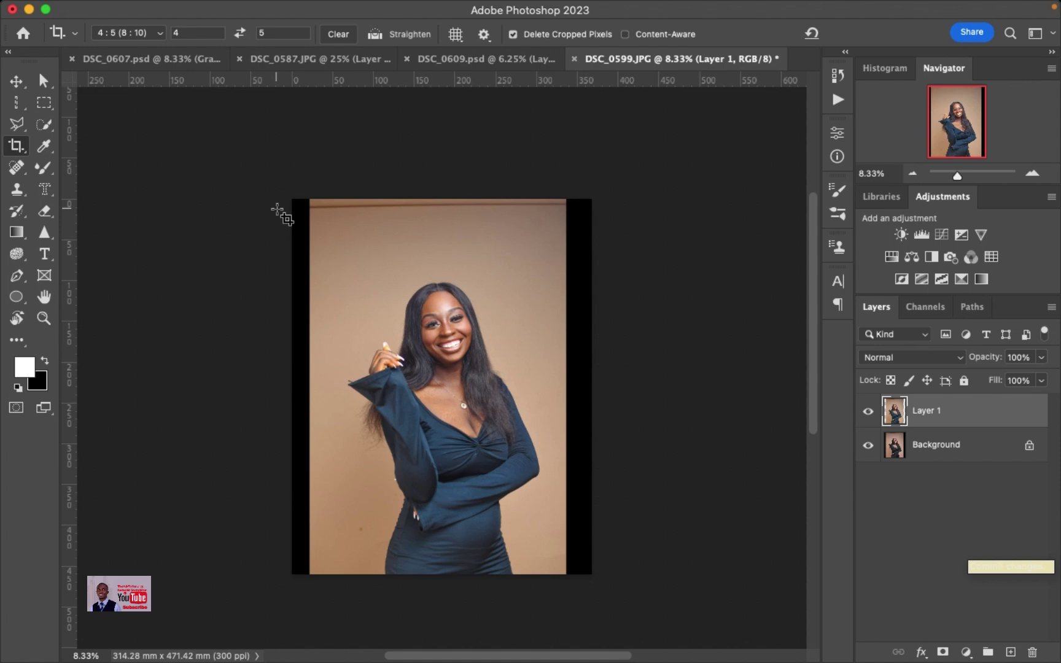
click(946, 453)
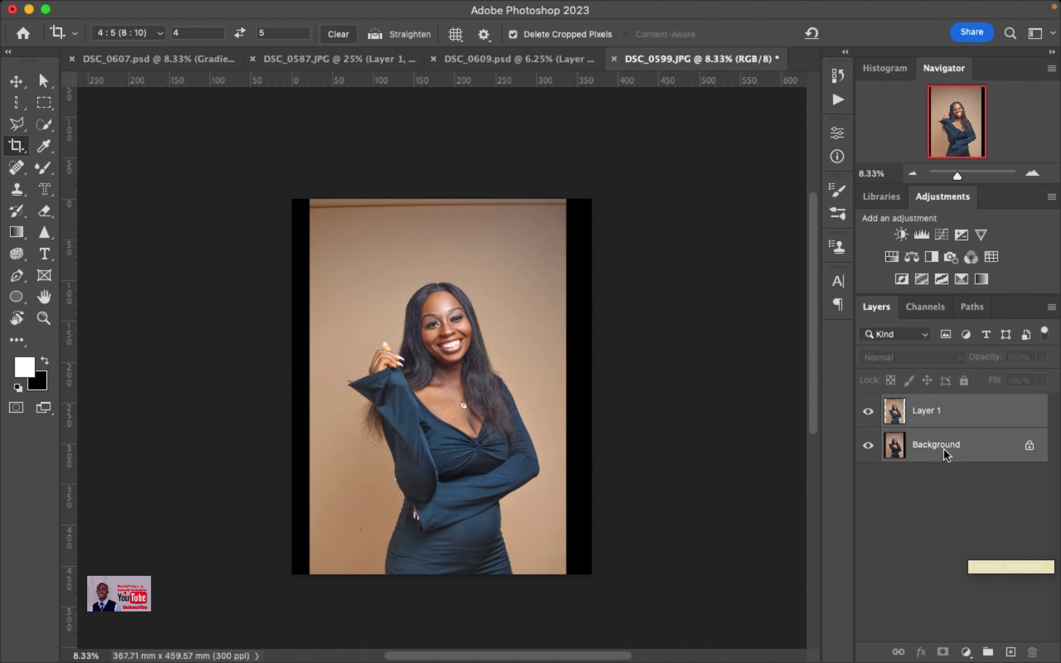
Fill the black strips on both sides with Content-Aware Fill output to a new layer, and merge it with the Background.
click(44, 102)
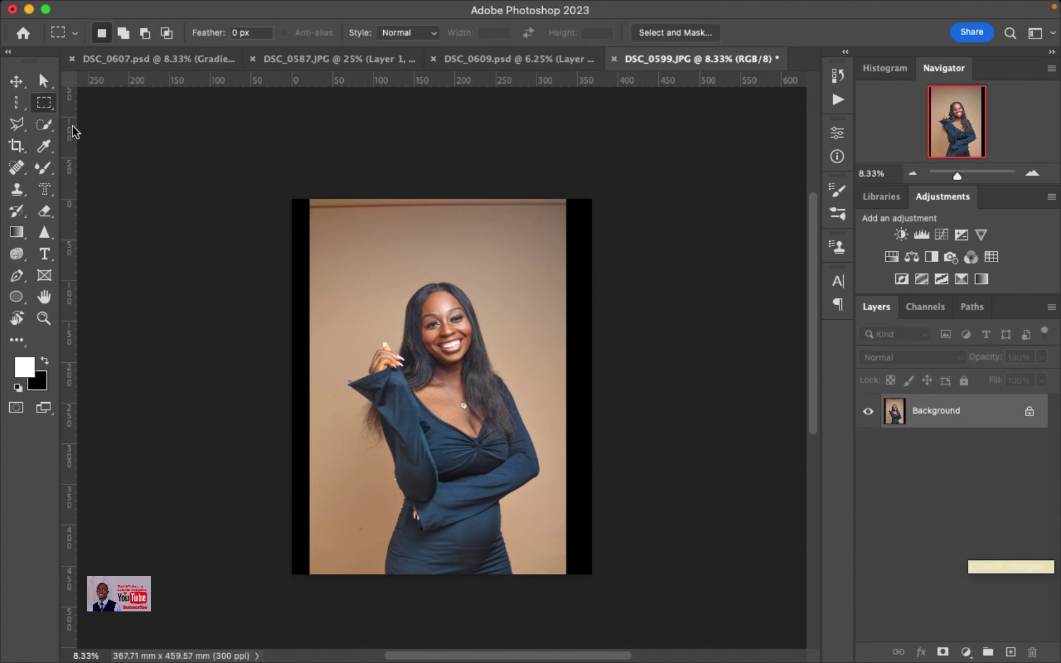
drag(292, 199, 336, 585)
drag(591, 200, 550, 576)
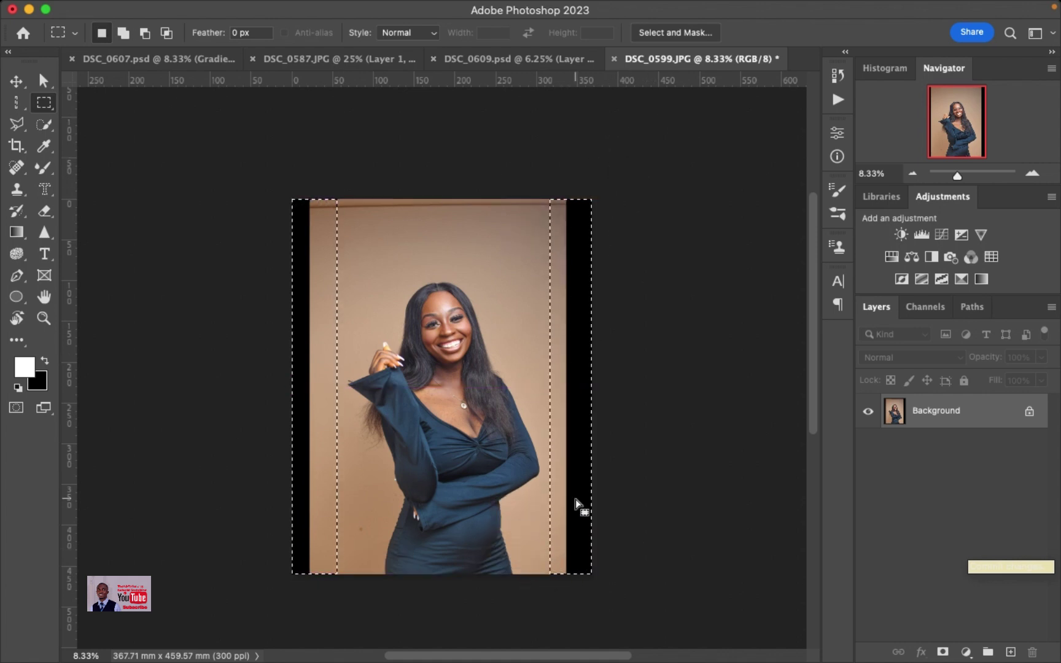
right_click(572, 501)
click(624, 545)
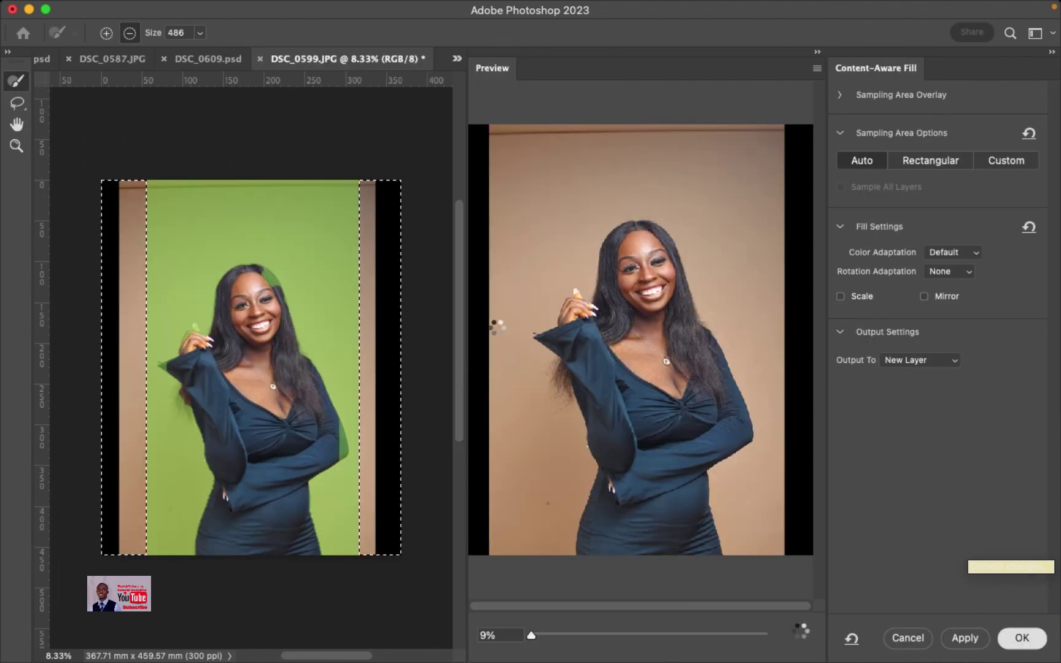
key(Return)
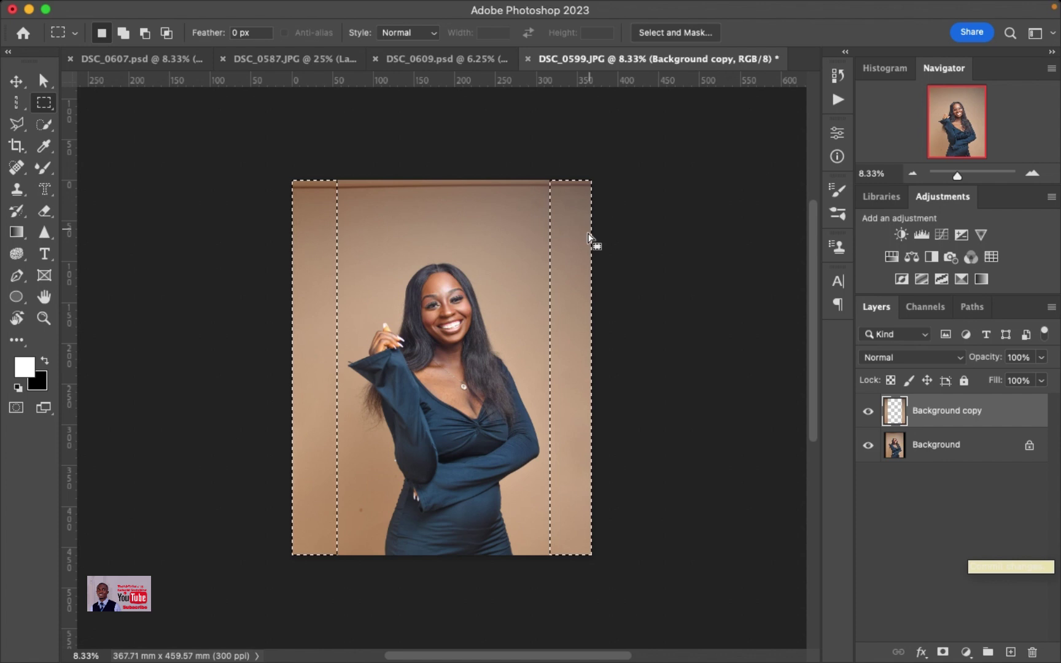
key(super+d)
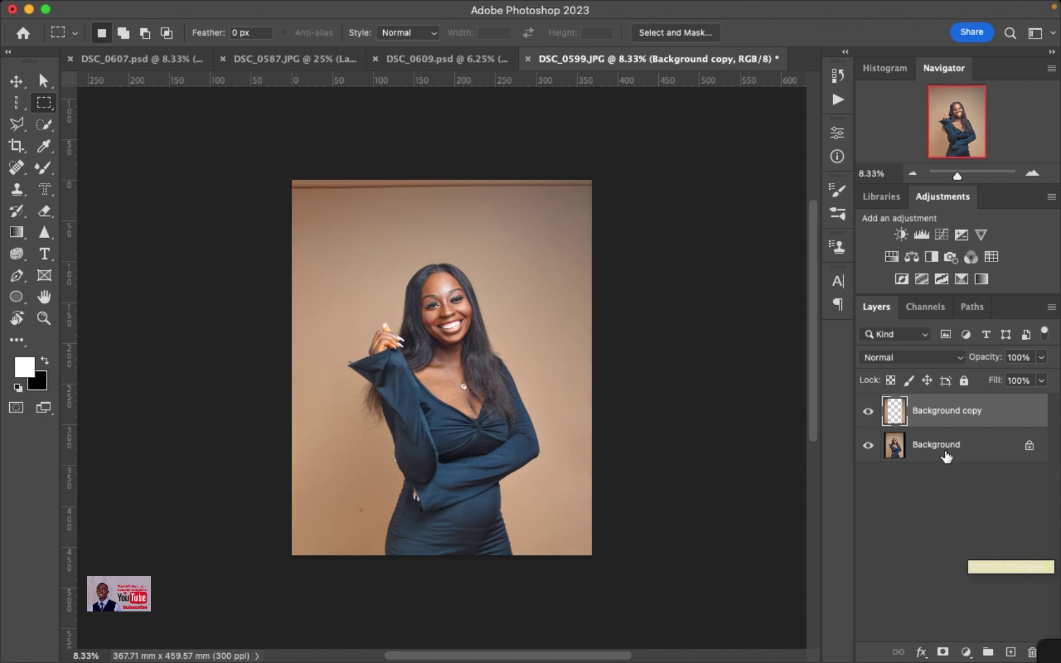
shift+click(945, 453)
key(super+e)
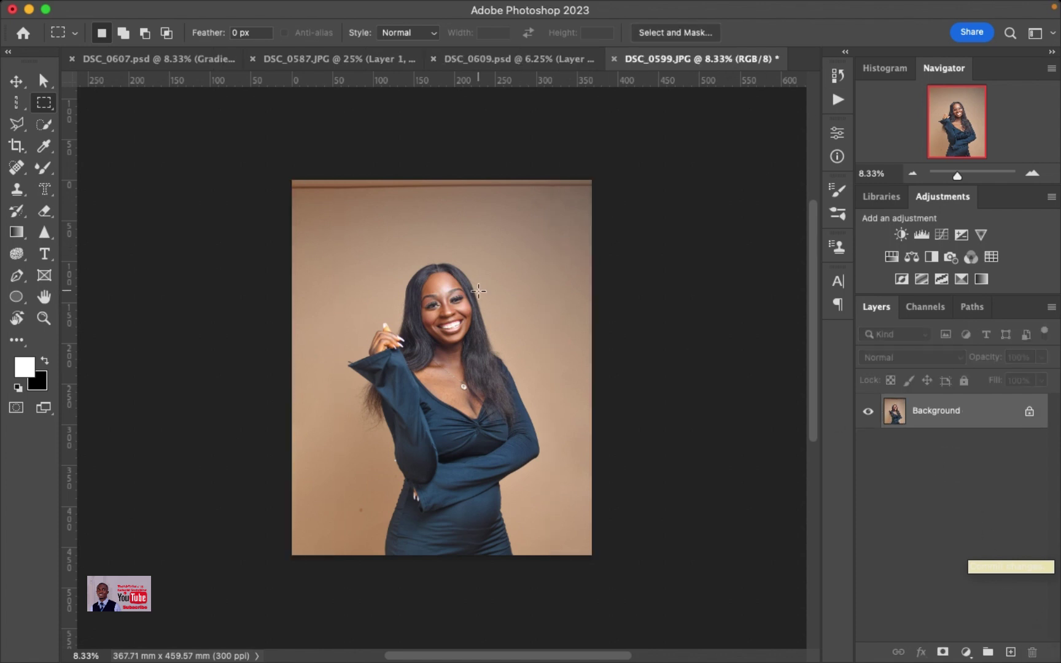
Patch out the dark line across the top of the backdrop with the clean area just below it.
click(17, 167)
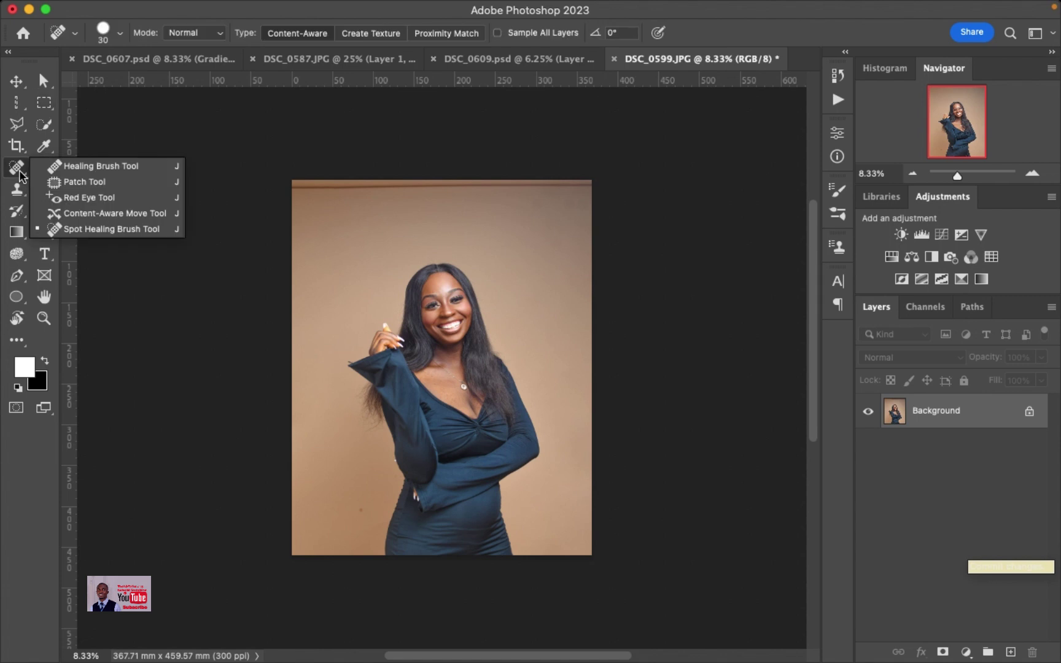
click(79, 182)
mouse_move(288, 165)
mouse_down()
mouse_move(324, 184)
mouse_move(302, 161)
mouse_move(286, 185)
mouse_move(493, 190)
mouse_move(583, 152)
mouse_up()
drag(488, 187, 492, 208)
key(super+d)
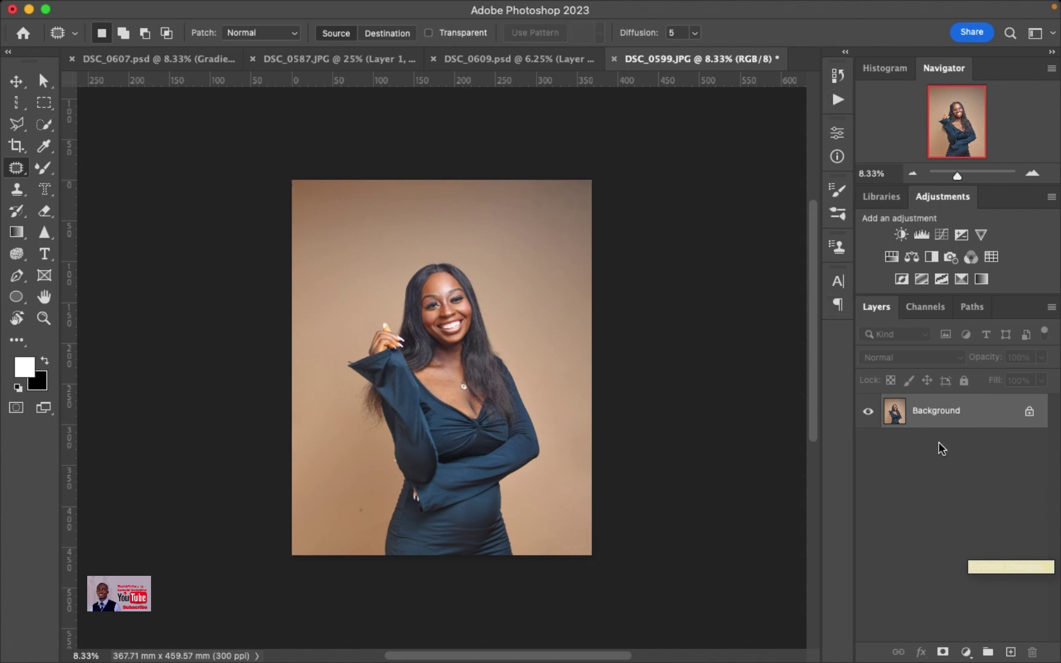
Duplicate the Background layer twice, hide the upper copy and make Layer 1 active.
key(super+j)
key(super+j)
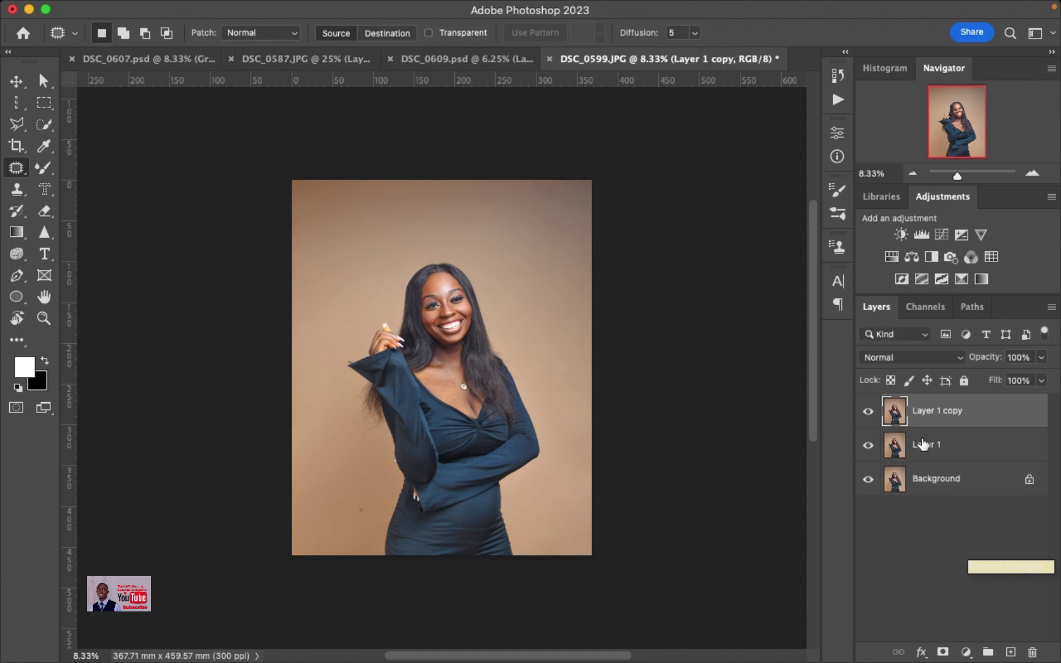
click(868, 410)
click(939, 442)
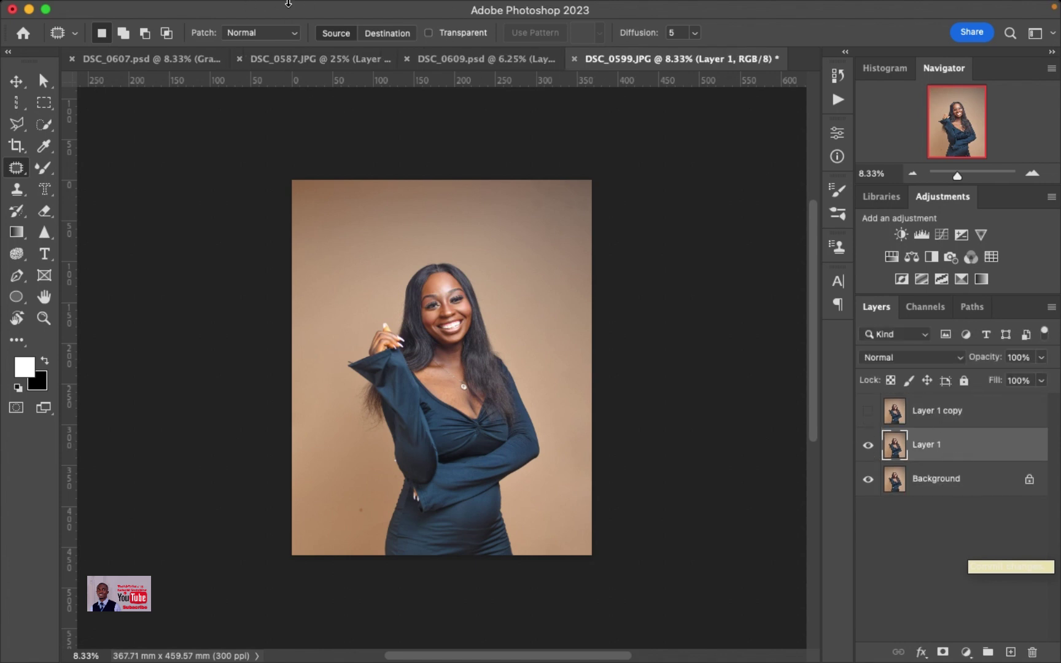
Apply a Gaussian Blur with a 3.1 pixel radius to Layer 1, checking the face in the preview.
mouse_move(287, 2)
click(385, 9)
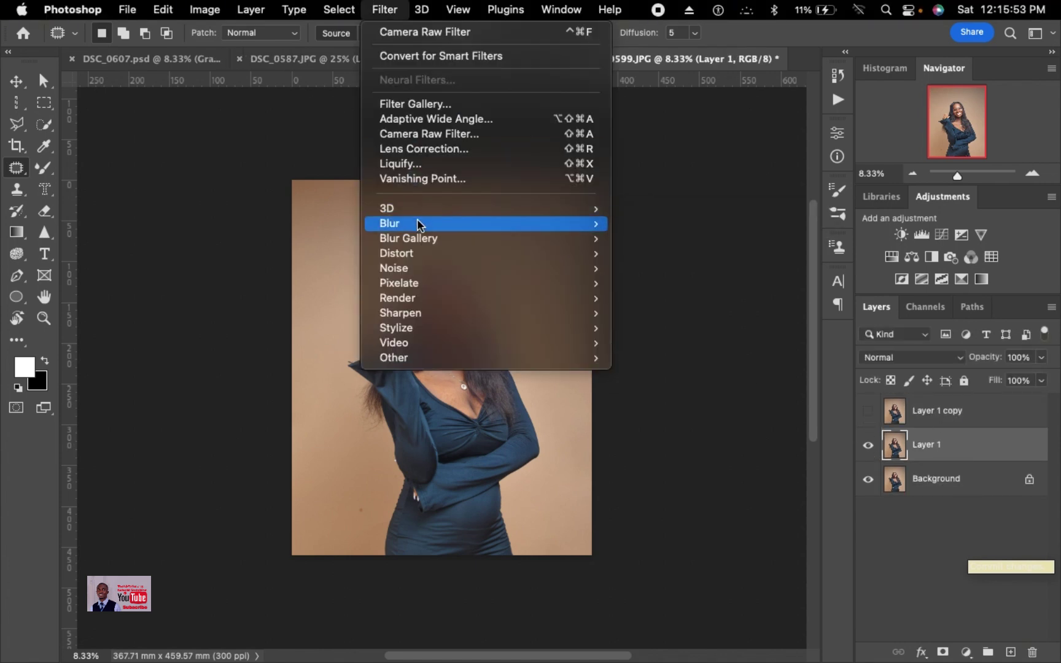
mouse_move(417, 223)
click(694, 287)
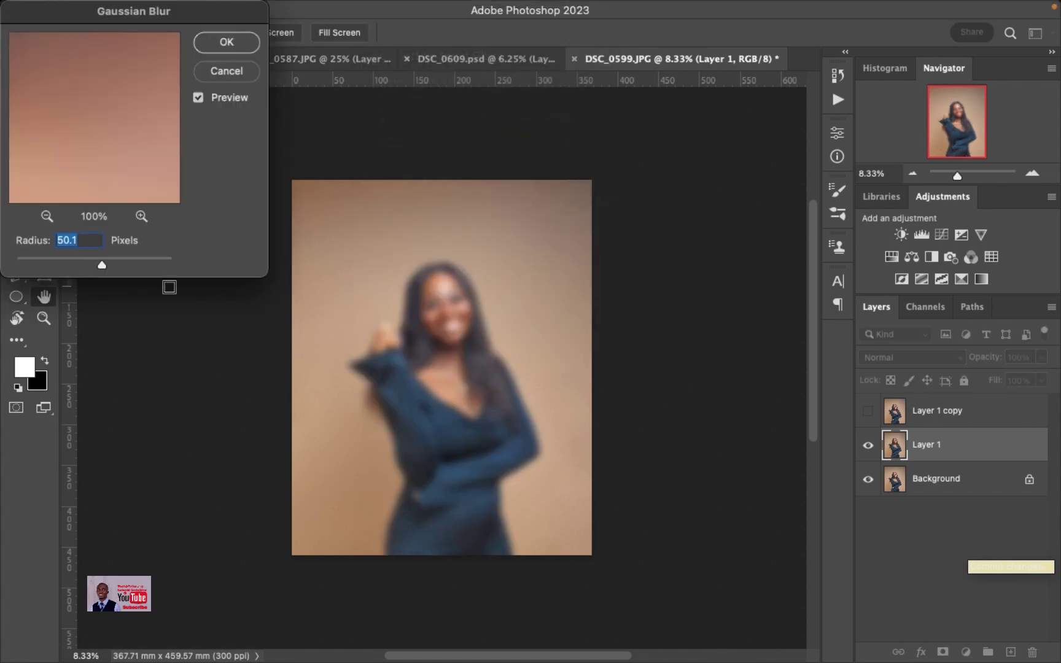
text(3)
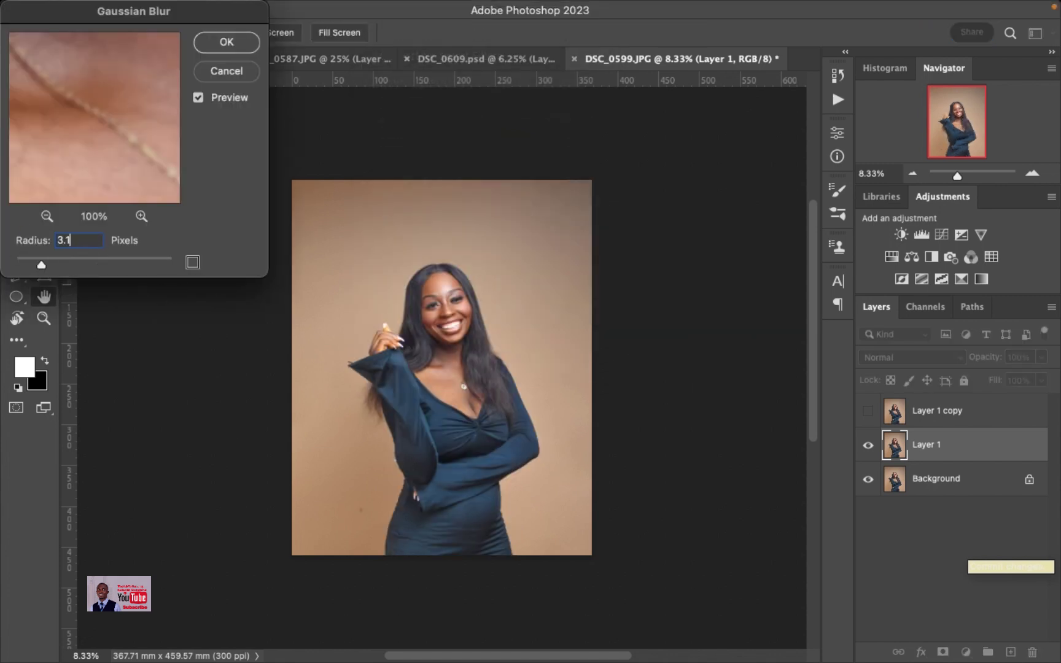
drag(98, 123, 145, 130)
click(46, 216)
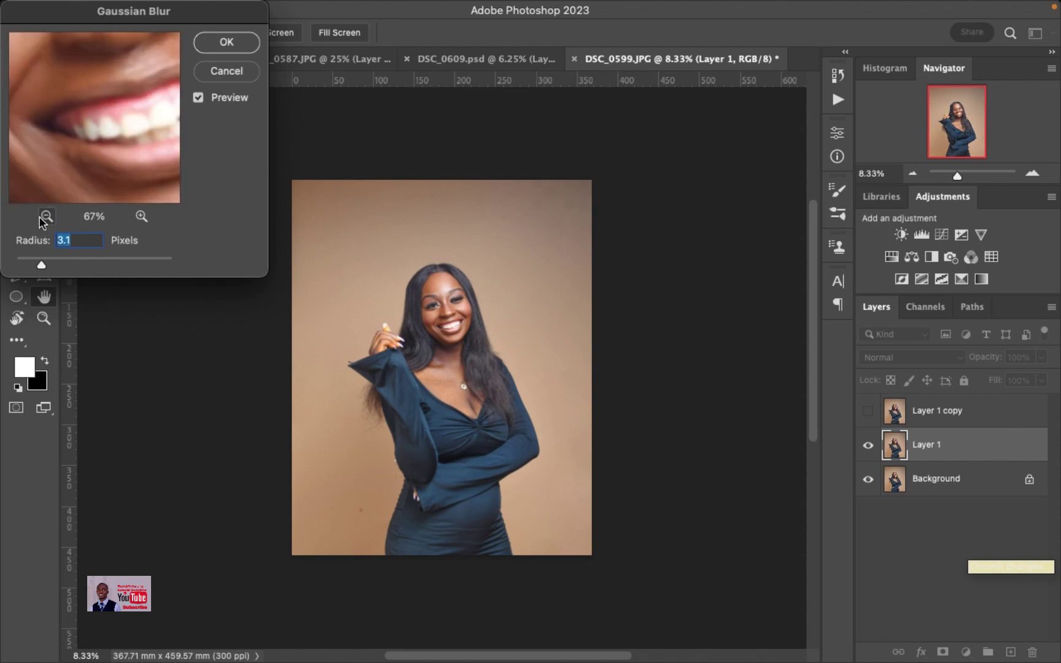
click(47, 216)
click(47, 216)
click(237, 41)
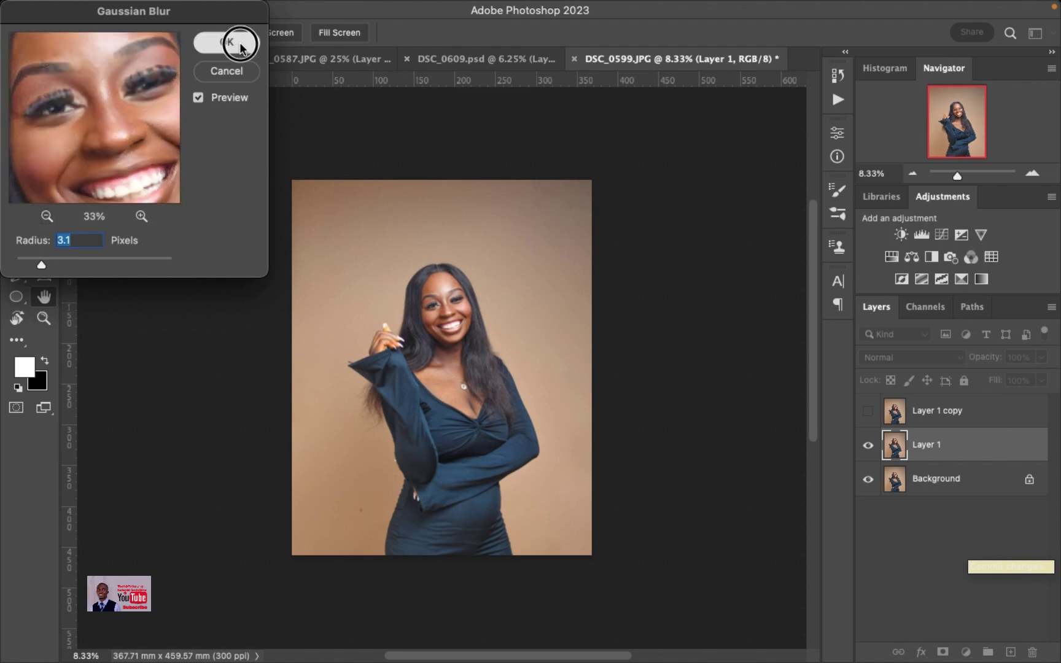
Make Layer 1 copy visible again and set it as the active layer.
key(j)
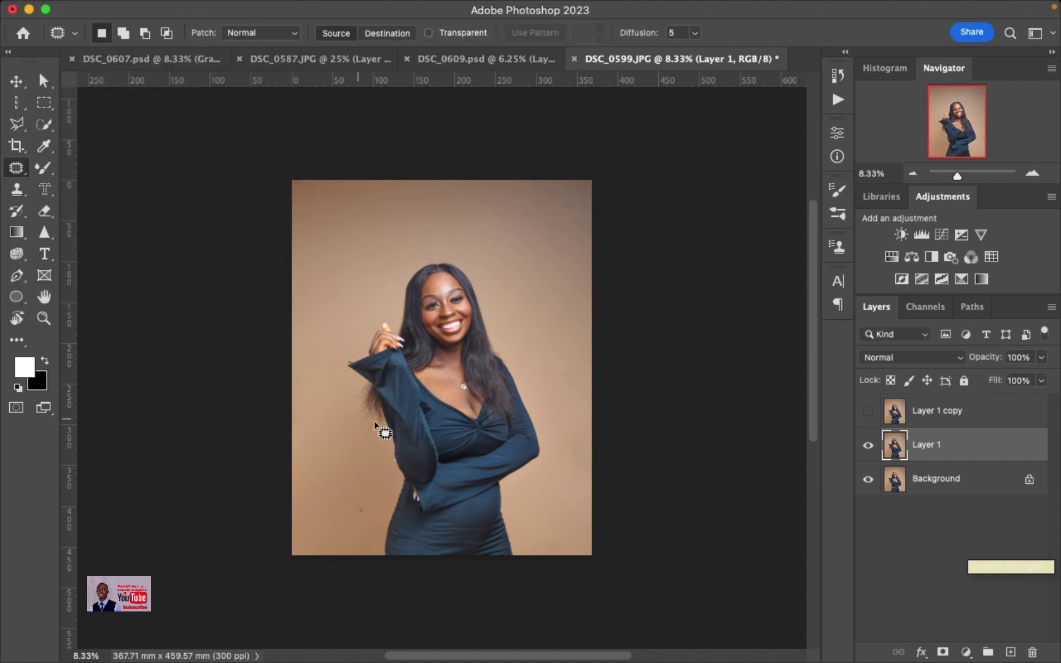
click(867, 415)
click(926, 421)
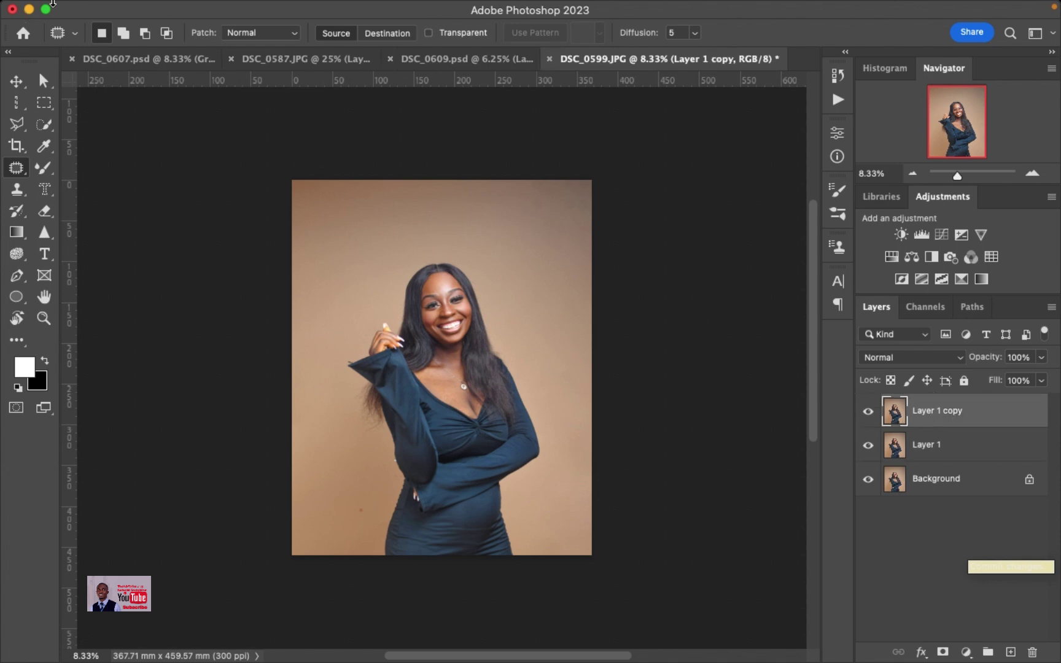
Run Apply Image on Layer 1 copy using Layer 1 inverted as the source, with Add blending, scale 2 and offset 0.
click(204, 9)
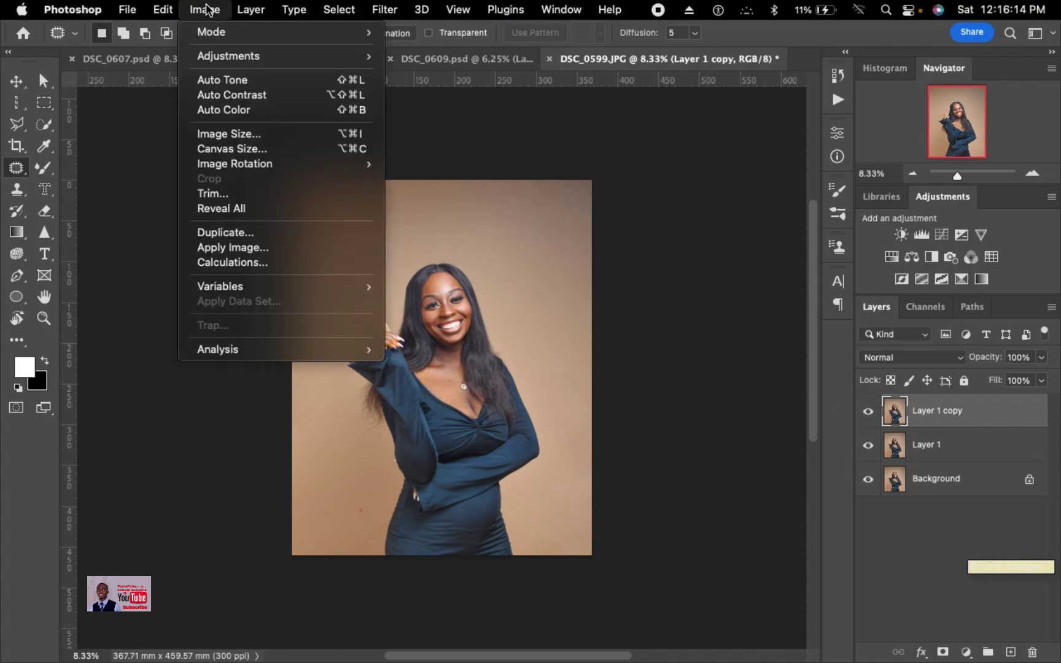
click(236, 248)
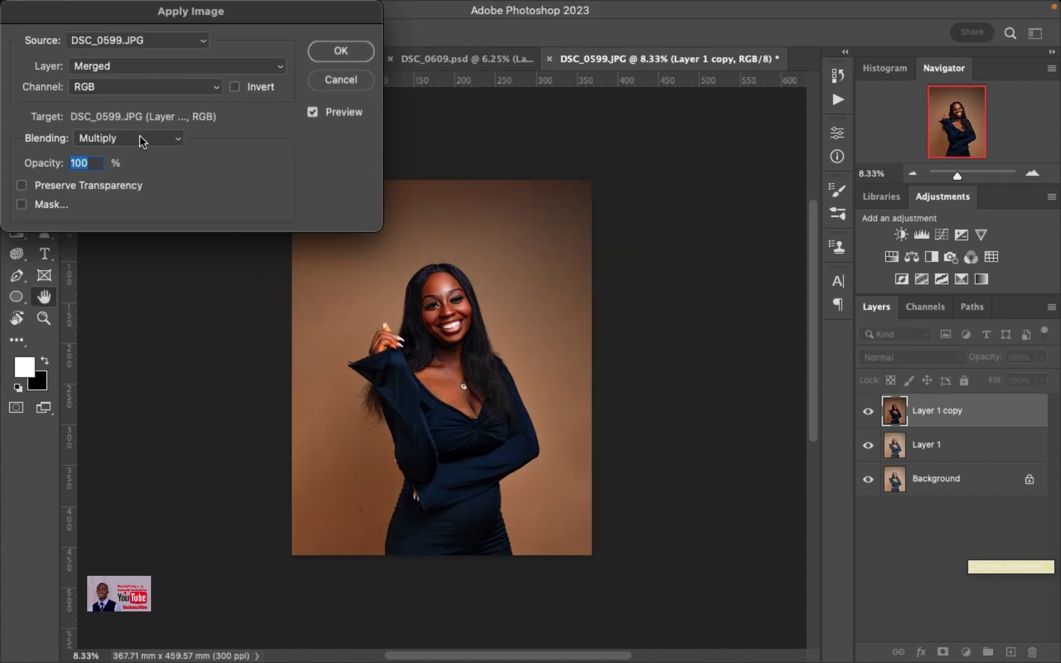
click(140, 140)
click(121, 447)
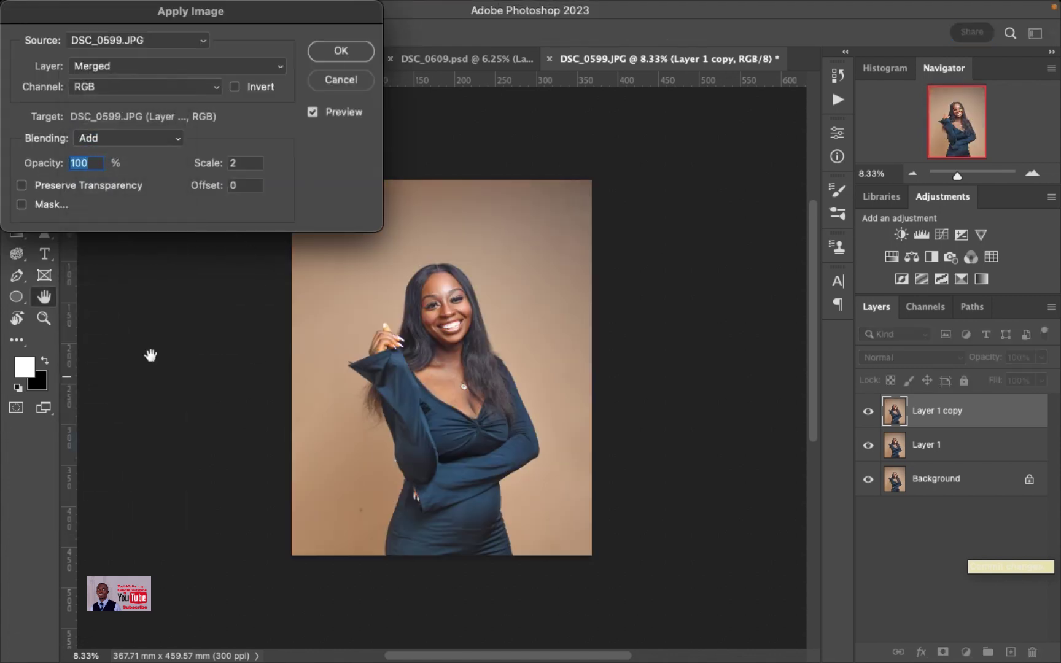
click(172, 78)
click(141, 112)
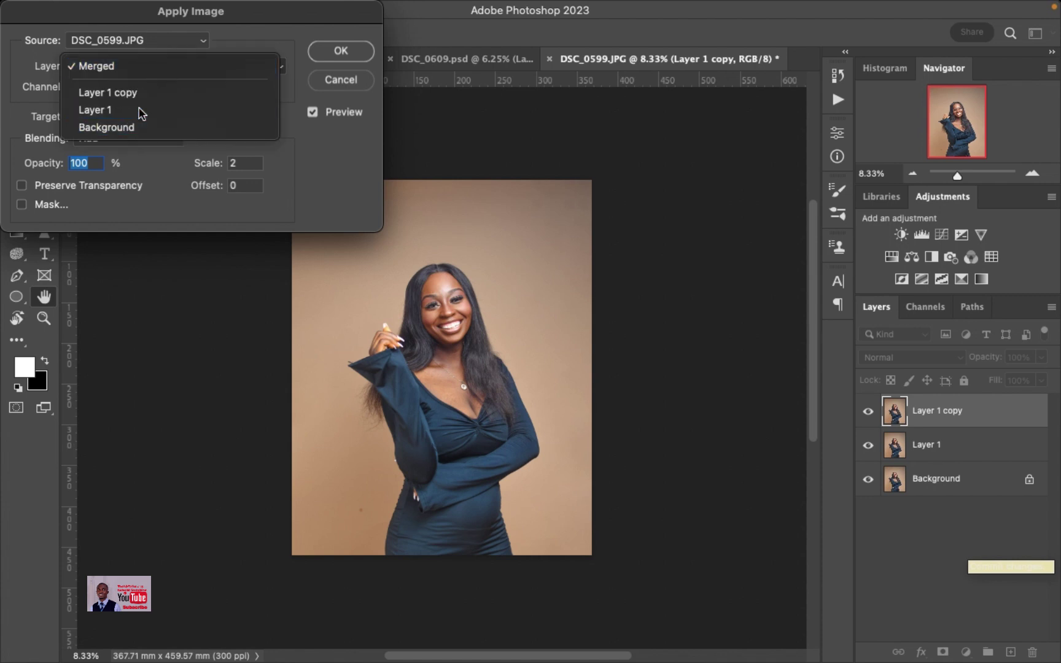
click(233, 86)
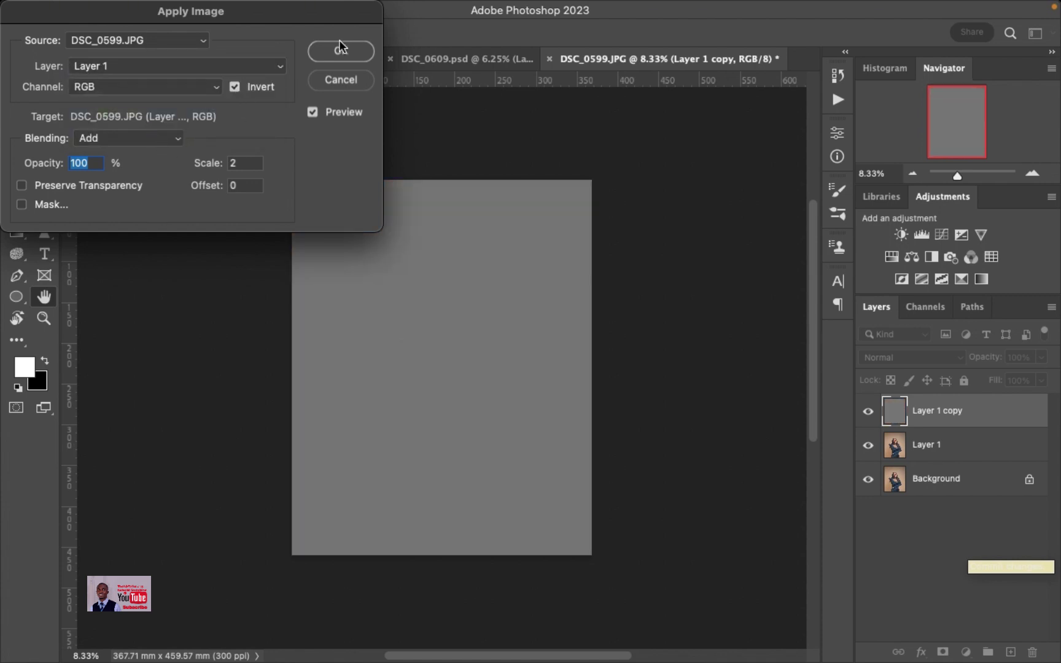
click(361, 54)
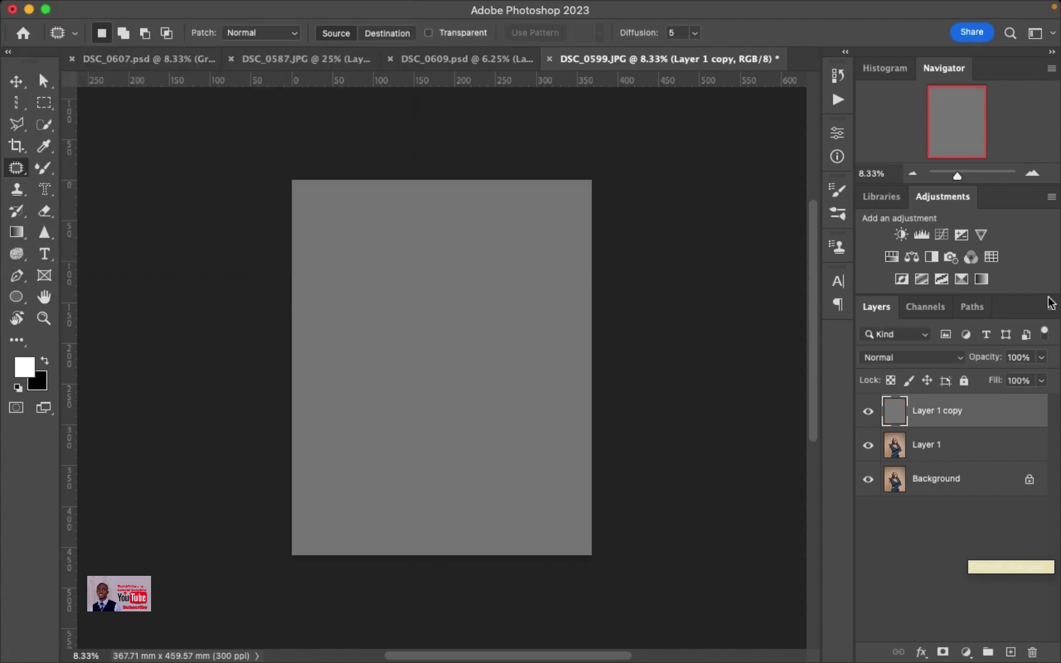
Set Layer 1 copy's blend mode to Overlay and hide the layer.
click(913, 348)
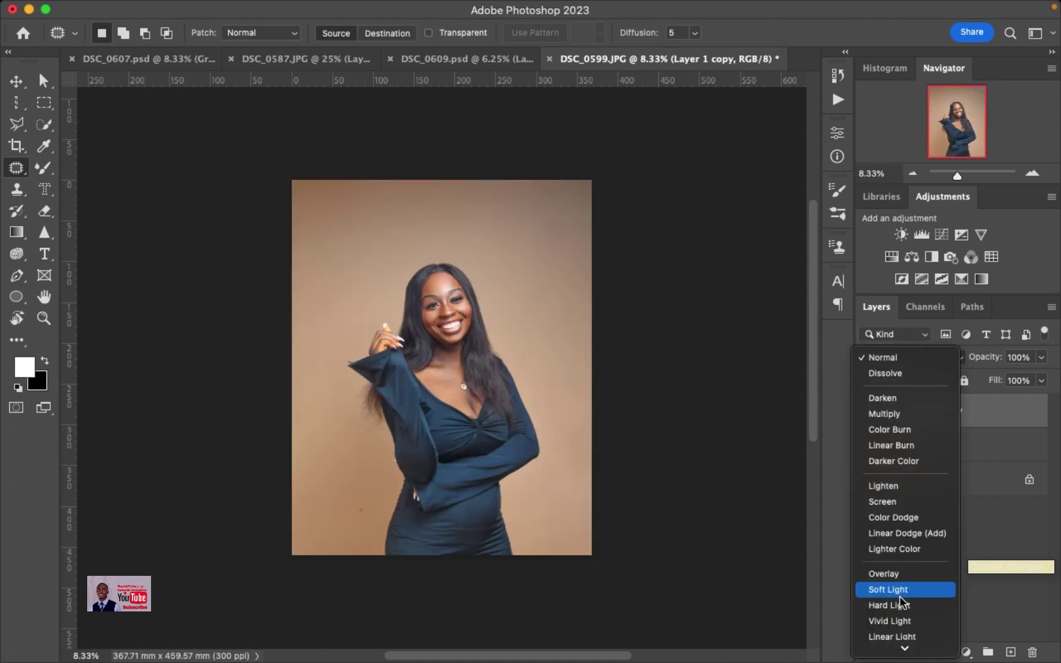
click(895, 575)
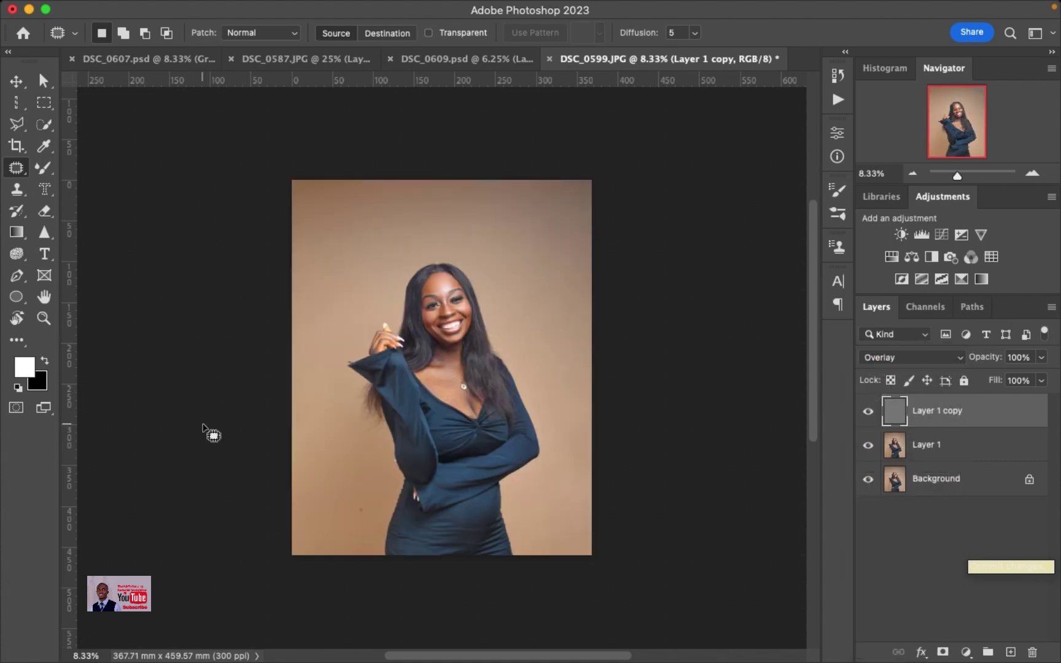
click(868, 417)
Choose the Mixer Brush with a clean, unloaded tip and make the blurred Layer 1 active for work on the face.
key(super+equal)
key(super+equal)
key(super+equal)
key(super+equal)
key(super+equal)
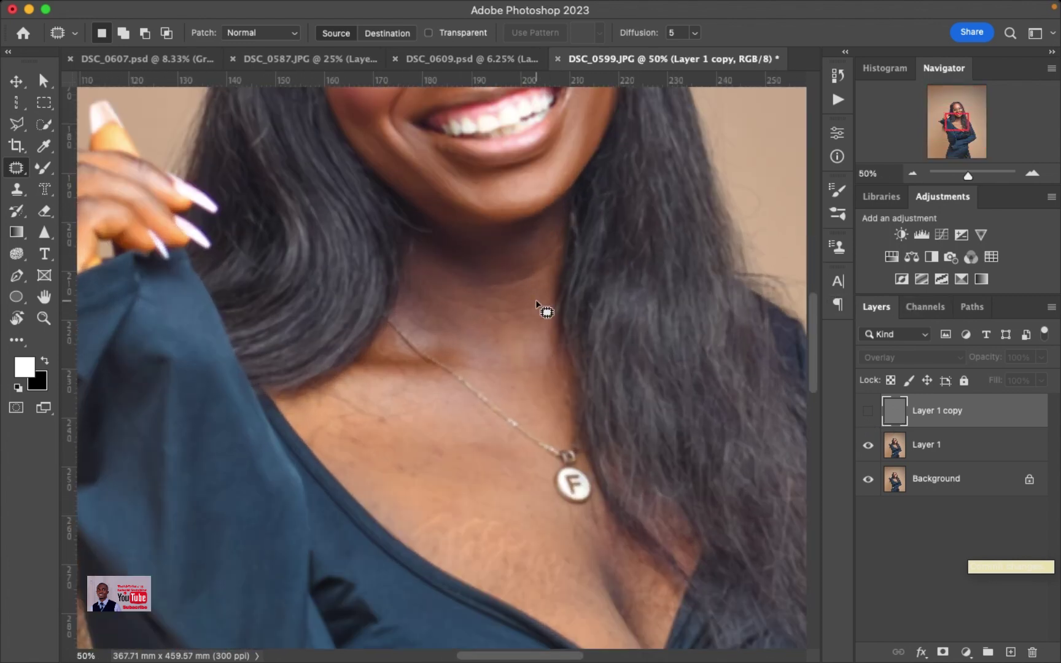
drag(548, 228, 528, 450)
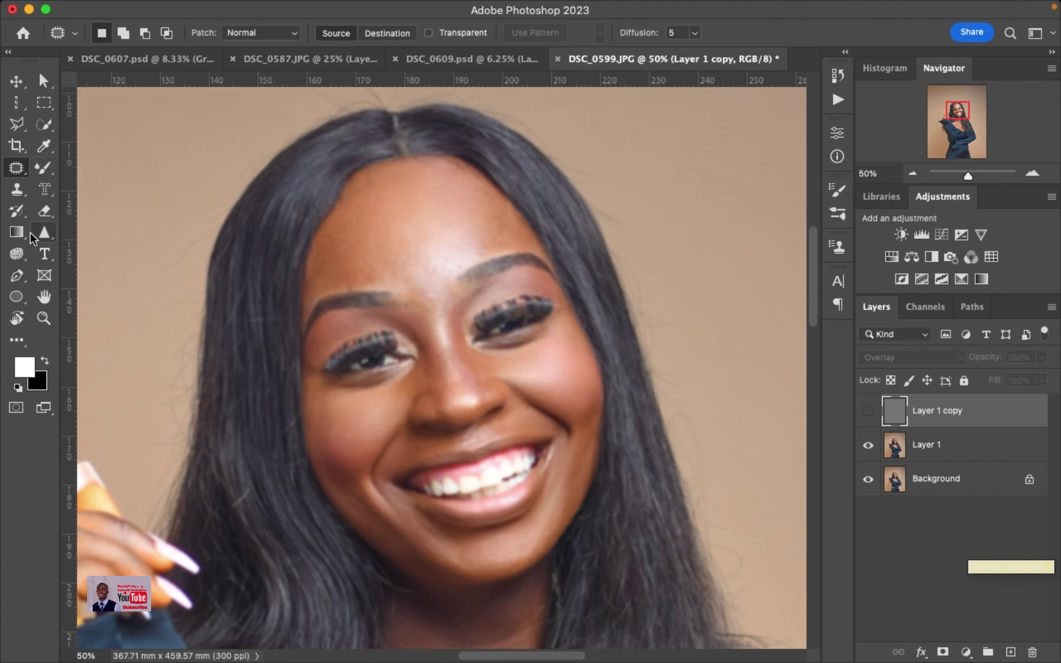
click(41, 170)
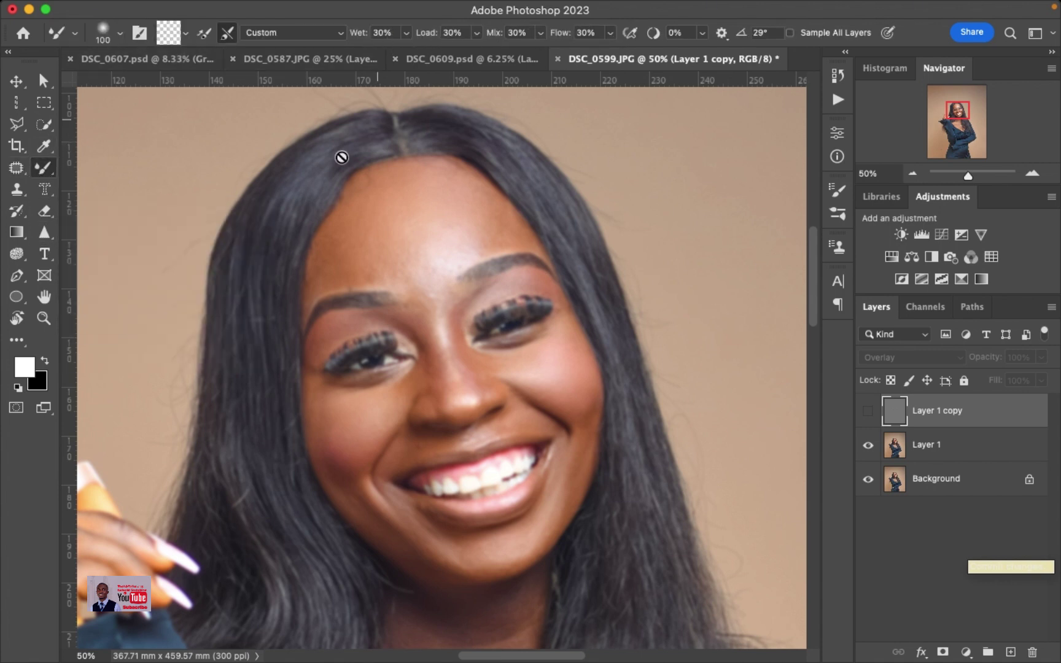
click(187, 34)
click(208, 69)
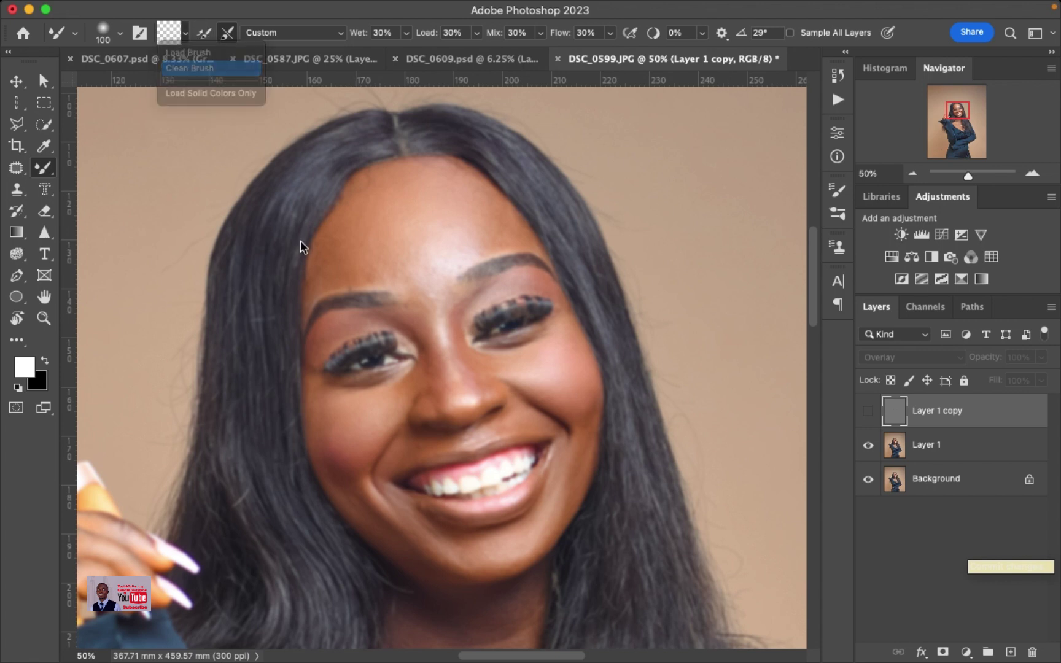
click(916, 439)
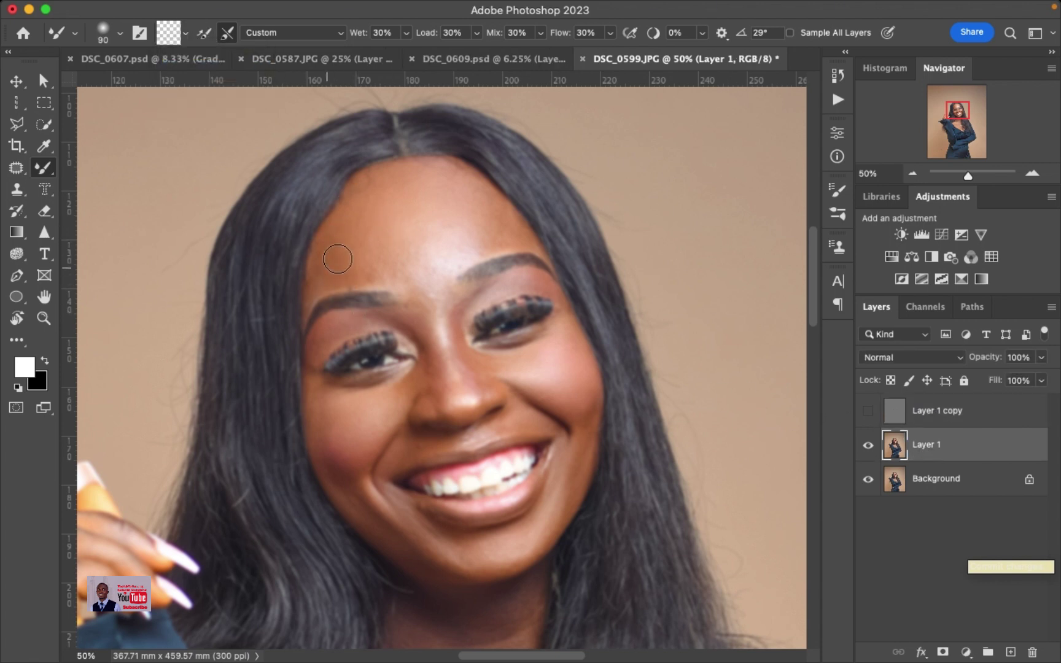
Blend the forehead skin on Layer 1 with the Mixer Brush at 90 to 150 px, following the hairline and brows.
mouse_move(348, 249)
mouse_down()
mouse_move(339, 242)
mouse_move(322, 274)
mouse_move(368, 197)
mouse_move(357, 208)
mouse_move(374, 253)
mouse_move(388, 186)
mouse_up()
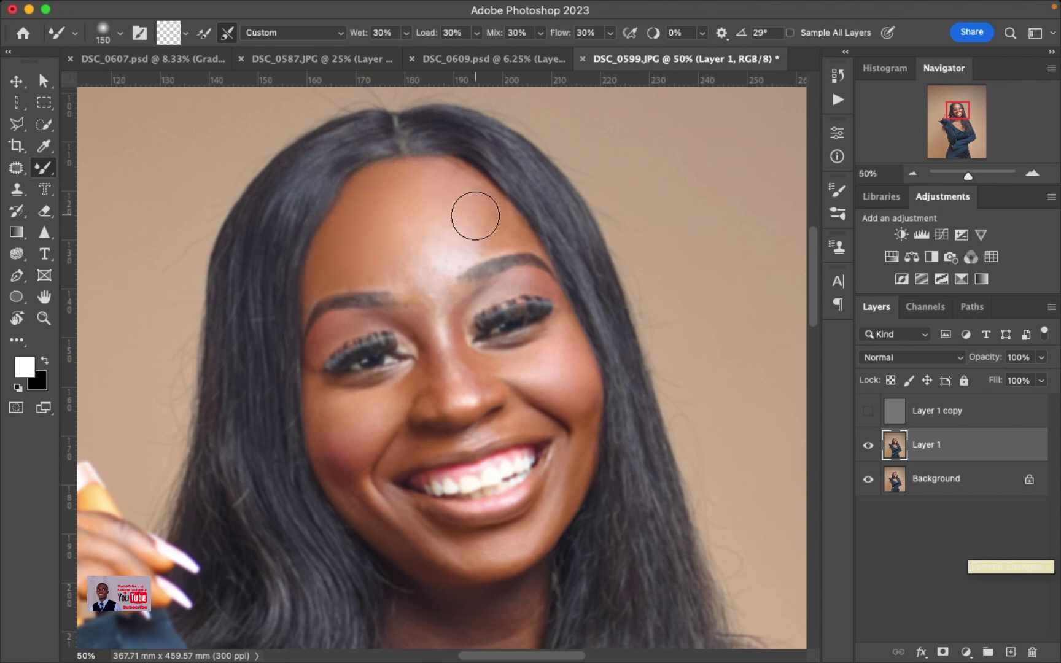
mouse_move(473, 213)
mouse_down()
mouse_move(474, 194)
mouse_move(416, 180)
mouse_move(386, 189)
mouse_up()
key(bracketleft)
key(bracketleft)
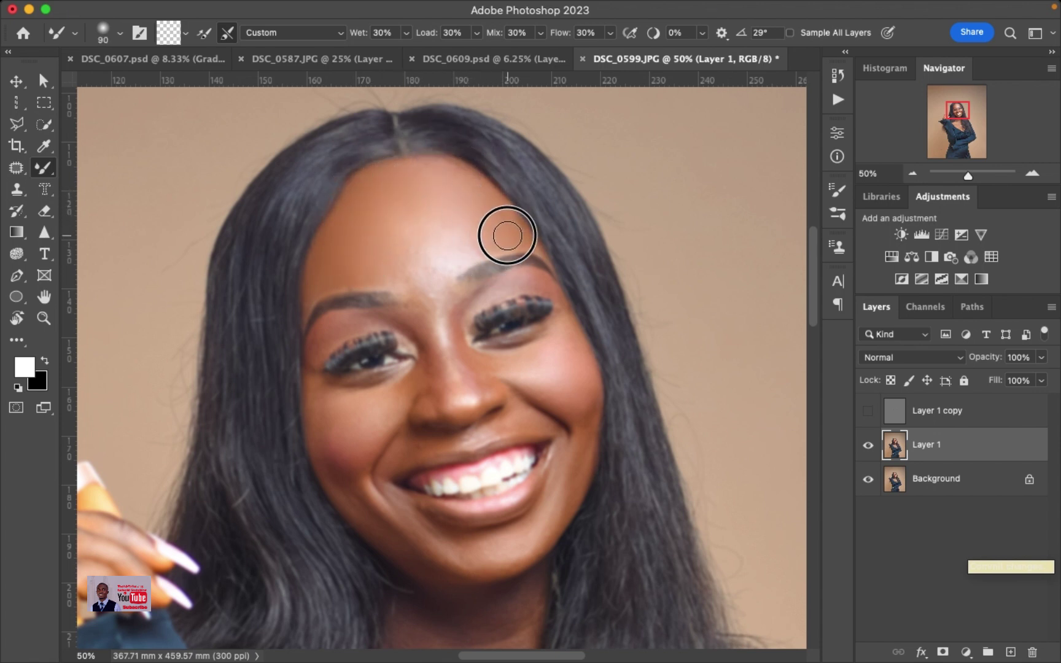
mouse_move(475, 198)
mouse_down()
mouse_move(508, 237)
mouse_move(457, 243)
mouse_move(429, 224)
mouse_up()
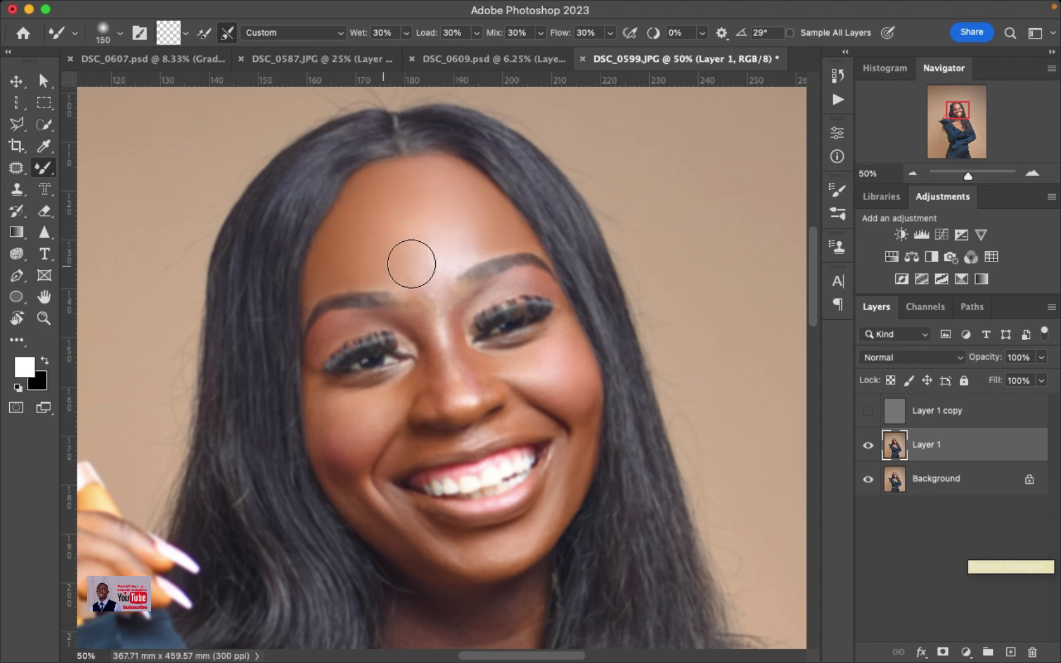
mouse_move(412, 273)
mouse_down()
mouse_move(437, 273)
mouse_move(411, 256)
mouse_up()
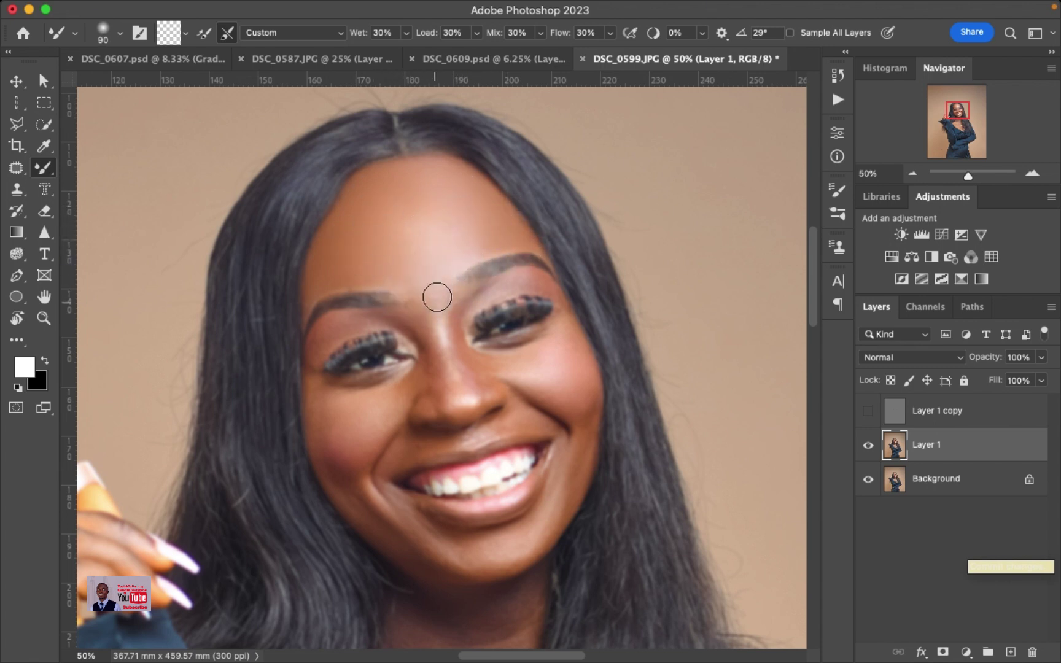
Blend the skin between the brows and on the nose, cheeks and chin with the Mixer Brush at about 40 to 90 px.
click(869, 412)
key(bracketleft)
key(bracketleft)
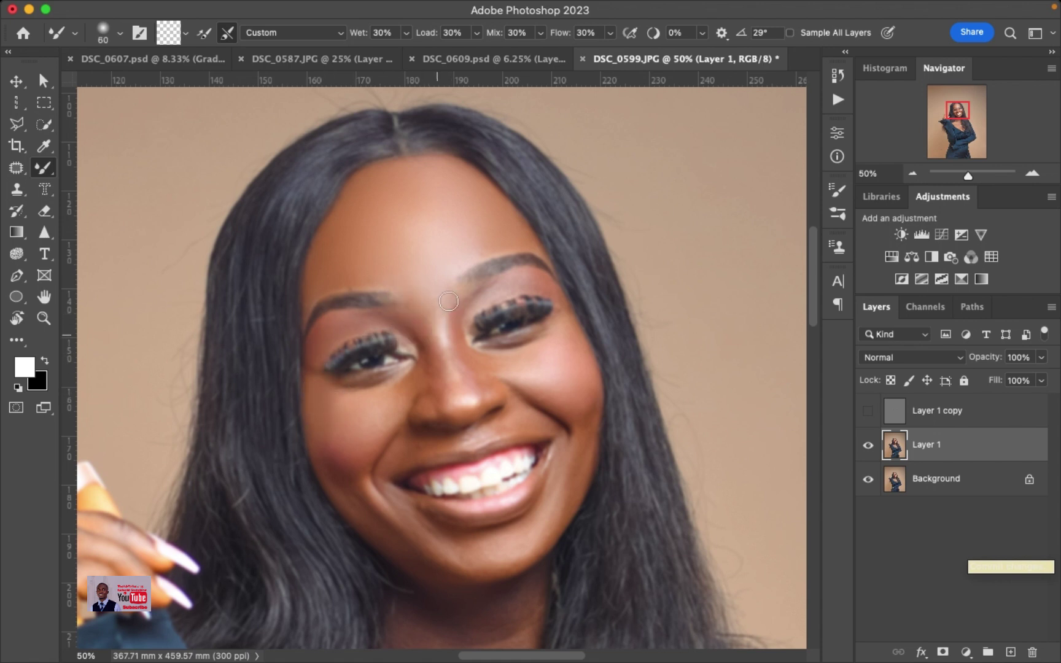
key(bracketright)
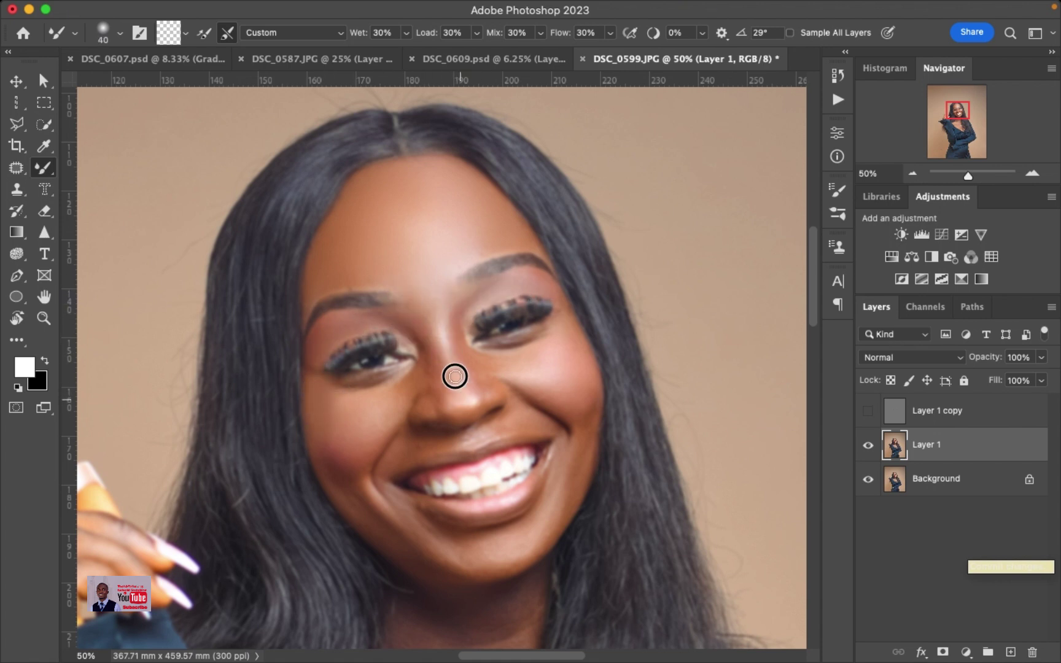
key(bracketleft)
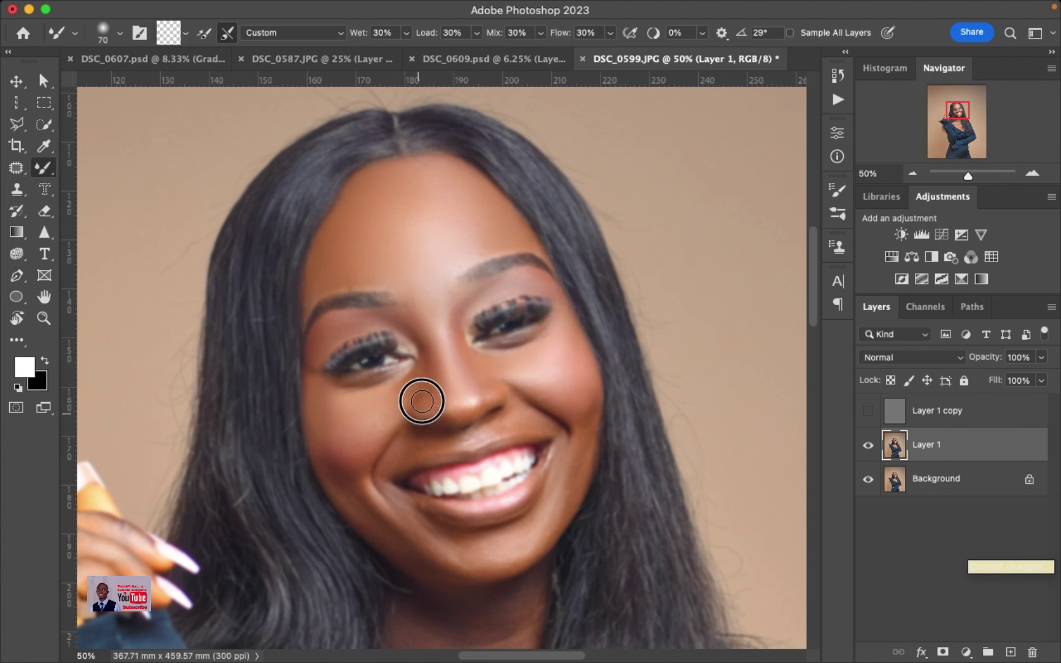
key(bracketright)
key(bracketleft)
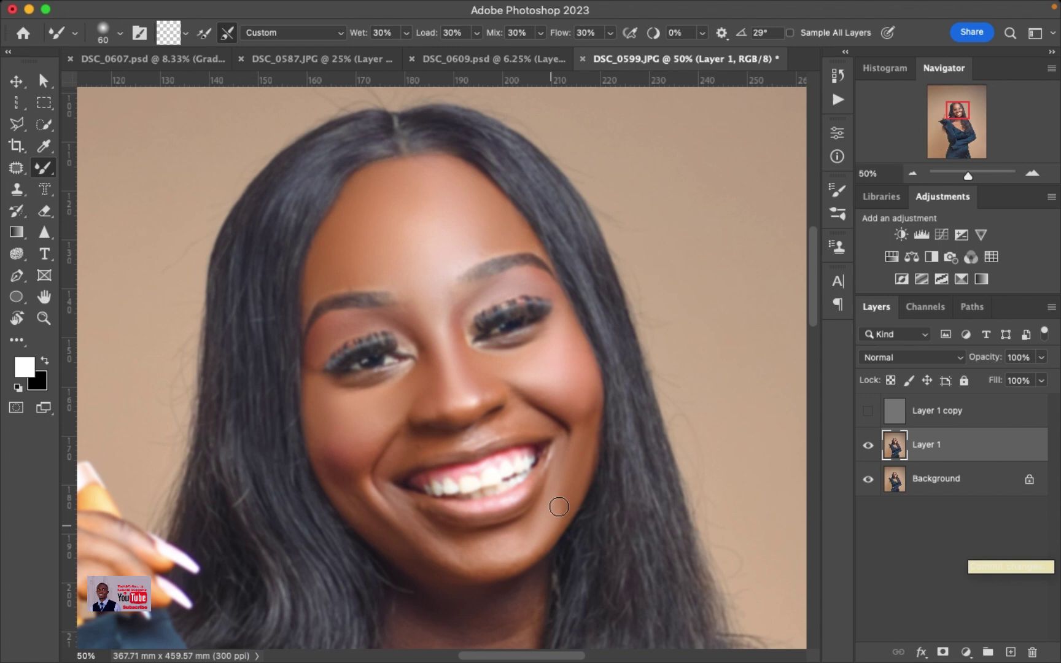
key(bracketright)
key(bracketright)
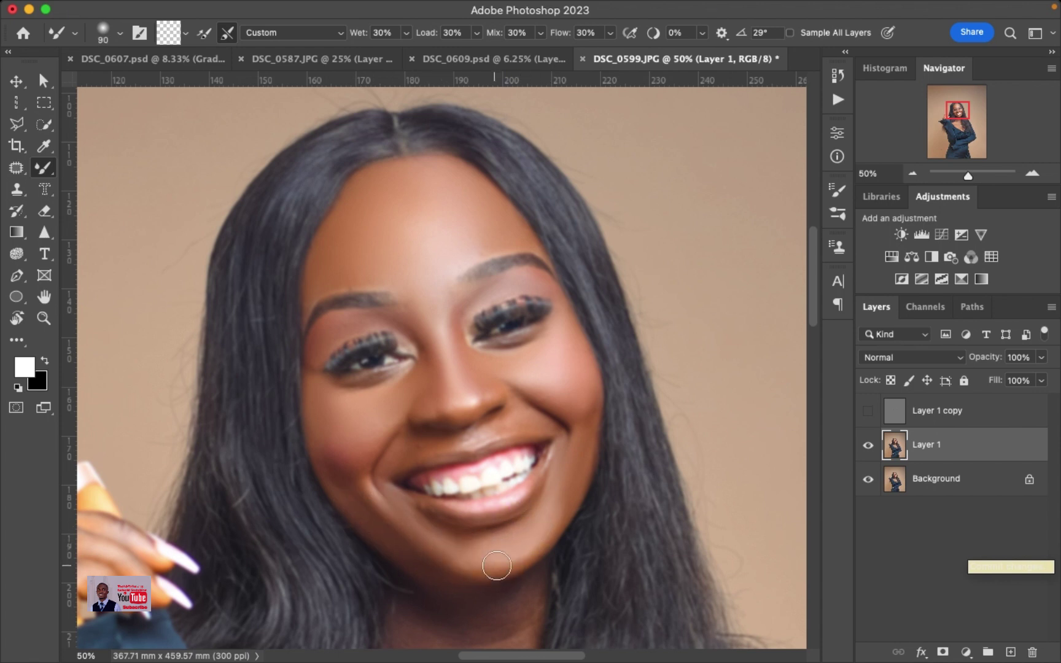
Show Layer 1 copy to examine the smoothed face close up and from afar, and hide it again.
click(868, 411)
key(super+minus)
key(super+minus)
key(super+minus)
key(super+minus)
key(super+equal)
key(super+equal)
key(super+equal)
key(super+equal)
key(super+equal)
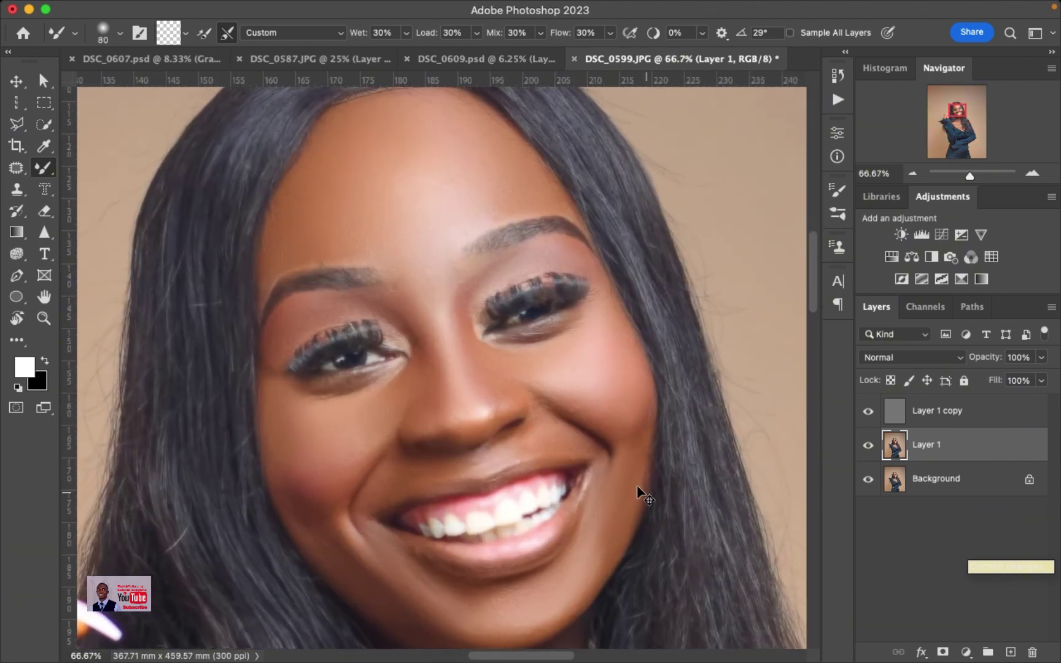
key(super+minus)
key(super+minus)
key(super+minus)
key(super+minus)
click(867, 416)
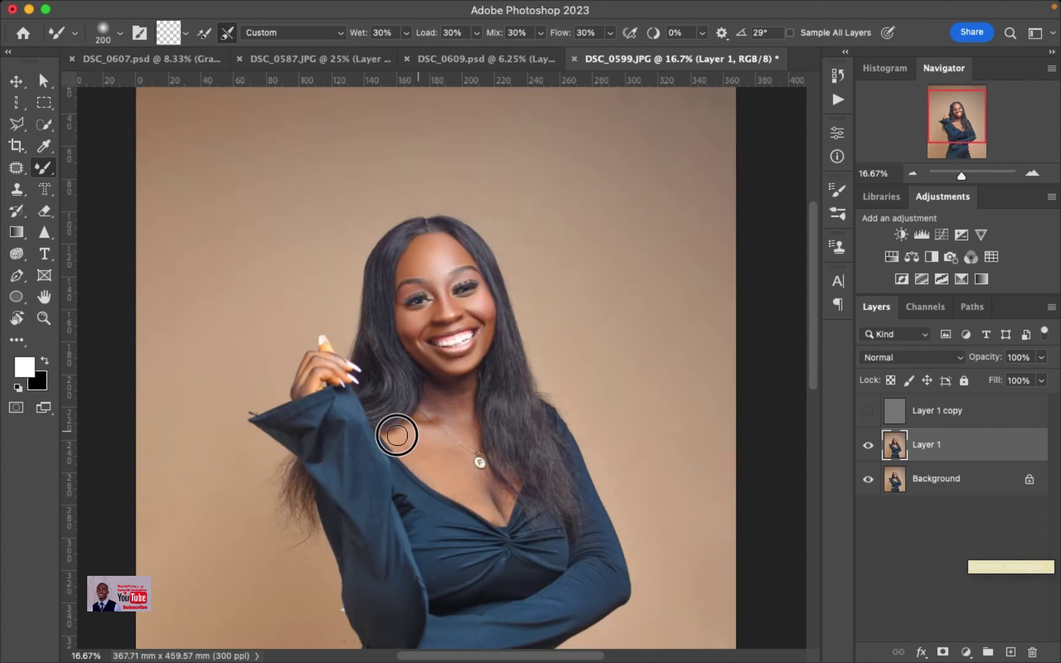
Blend the skin of the neckline and raised hand with the Mixer Brush, using about 80 px for the fingers.
key(bracketleft)
key(bracketleft)
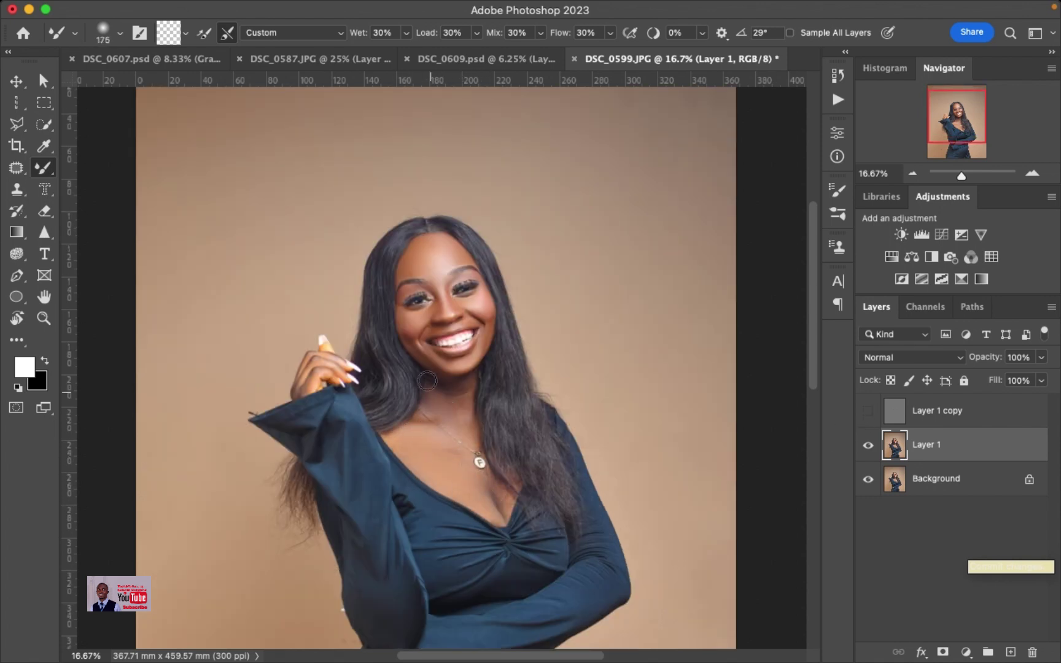
key(super+equal)
drag(311, 370, 484, 352)
key(bracketleft)
key(bracketleft)
key(bracketleft)
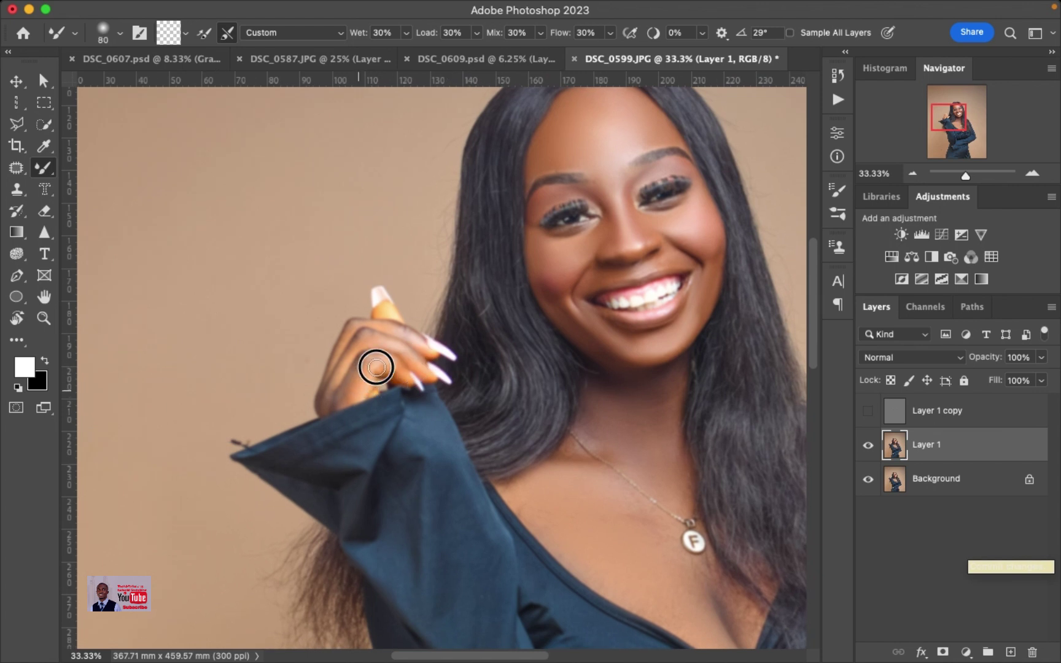
Blend the upper chest skin around the necklace with the Mixer Brush at 150 px.
scroll(638, 479, down, 1)
key(bracketright)
key(bracketright)
key(bracketright)
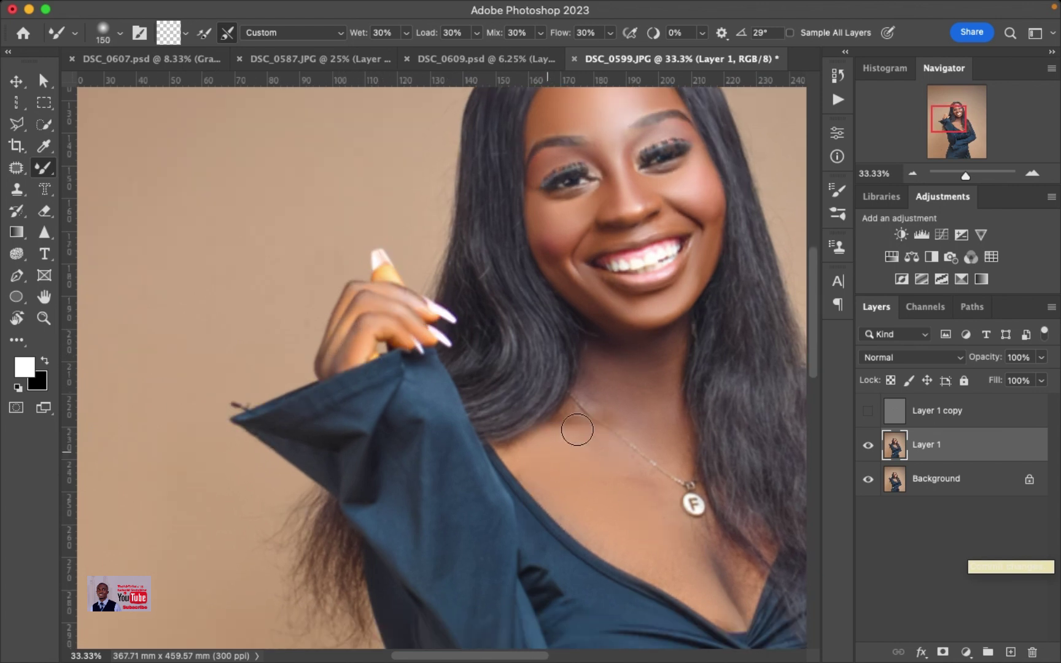
Smooth the fabric folds along the raised sleeve with the Mixer Brush at 250 px.
scroll(490, 279, up, 2)
key(bracketright)
key(bracketright)
key(bracketright)
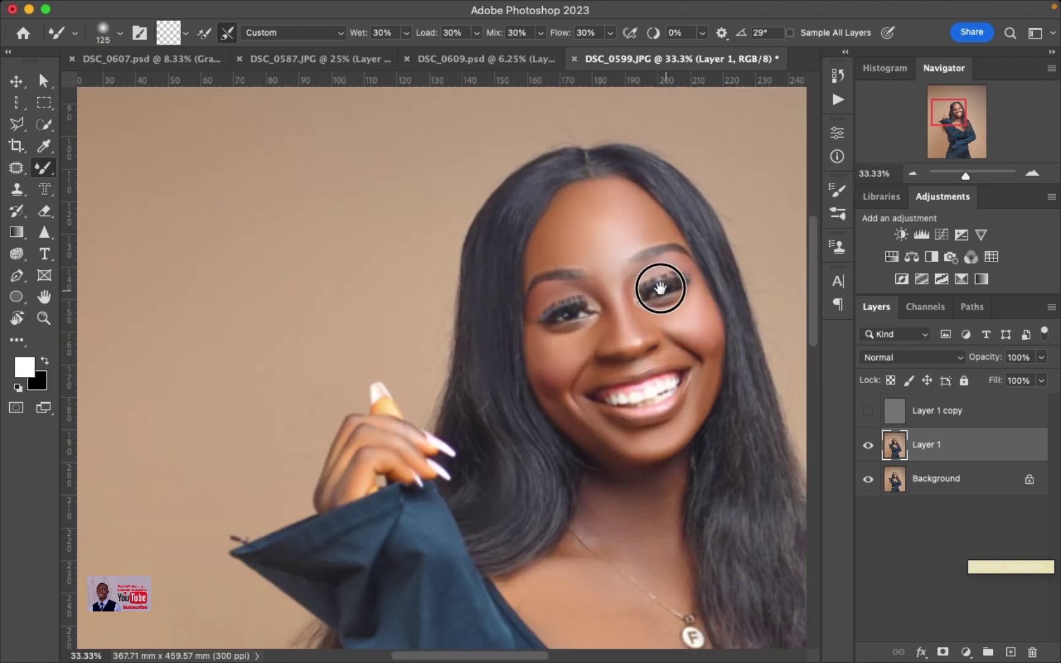
scroll(616, 350, down, 1)
scroll(615, 351, right, 2)
scroll(633, 277, down, 3)
key(bracketleft)
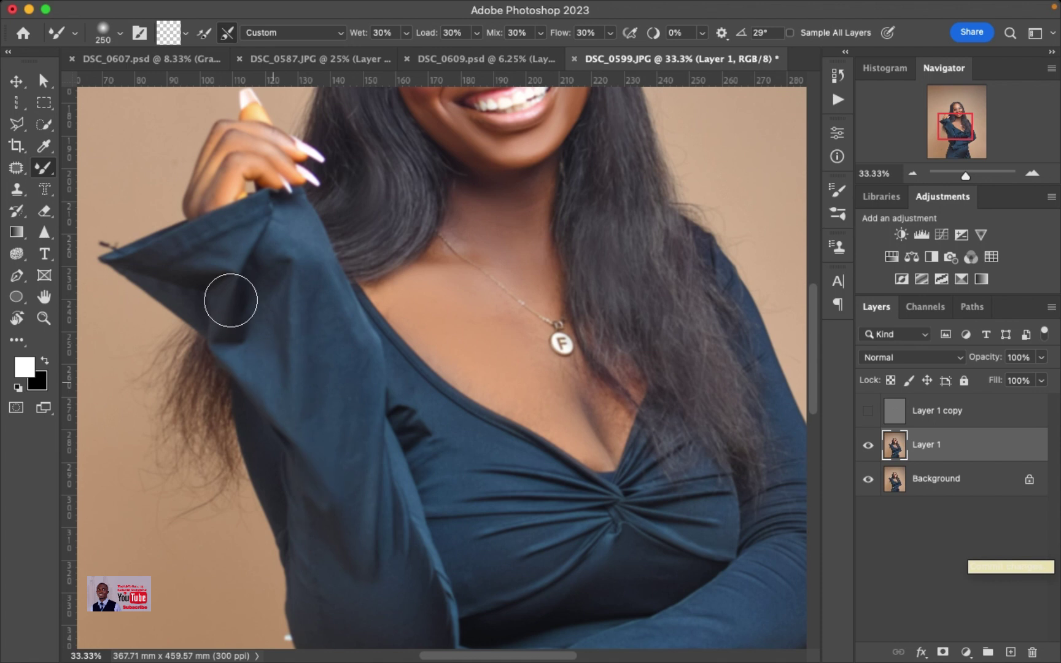
mouse_move(270, 244)
mouse_down()
mouse_move(320, 367)
mouse_move(353, 400)
mouse_up()
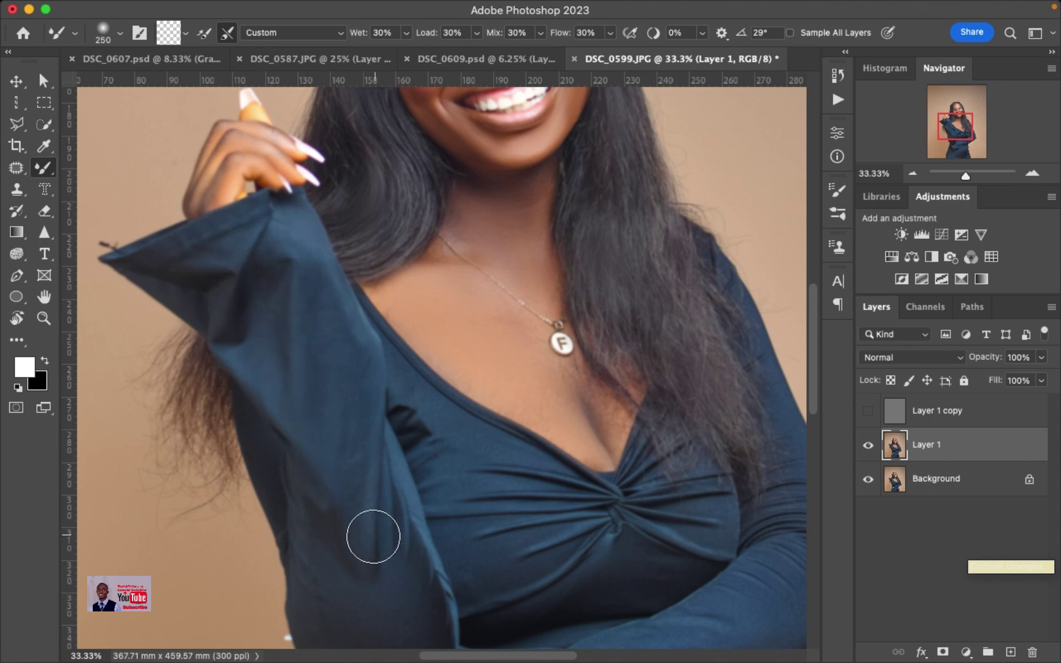
Smooth the lower part of the raised sleeve with a 500 px Mixer Brush and the dress's bust area at 250 px.
key(super+minus)
key(super+minus)
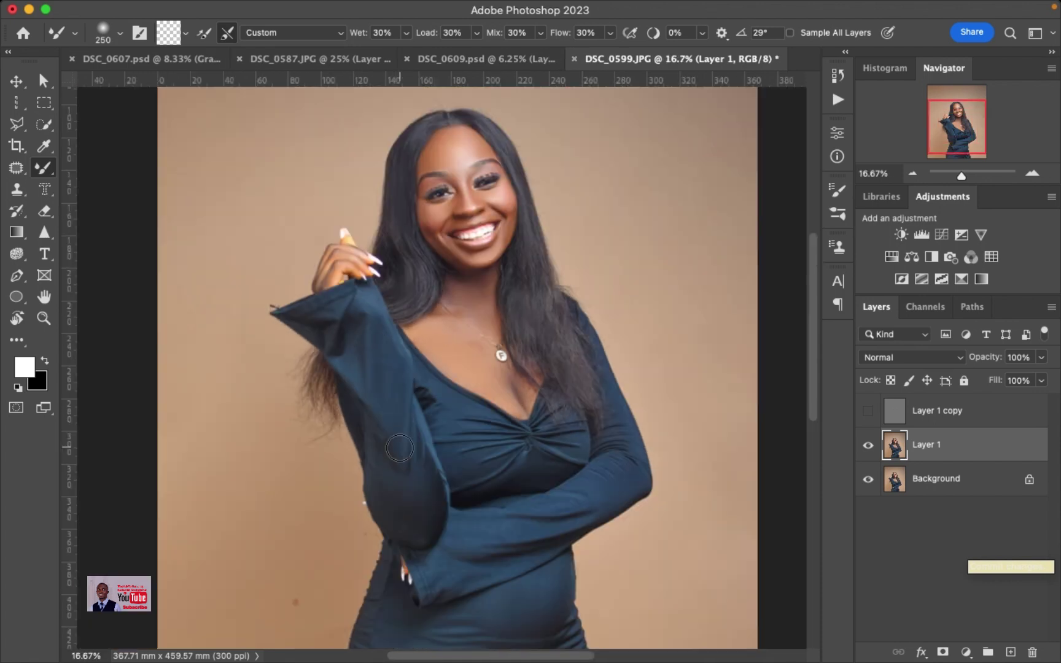
key(bracketright)
key(bracketright)
key(bracketright)
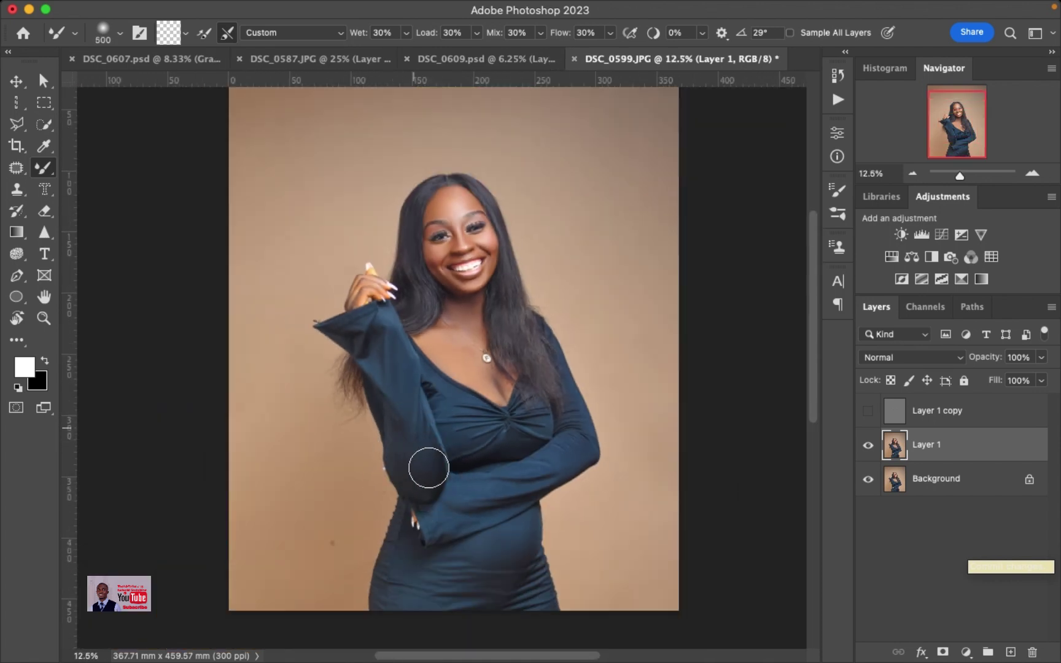
key(bracketleft)
key(bracketleft)
key(bracketleft)
key(bracketleft)
key(bracketleft)
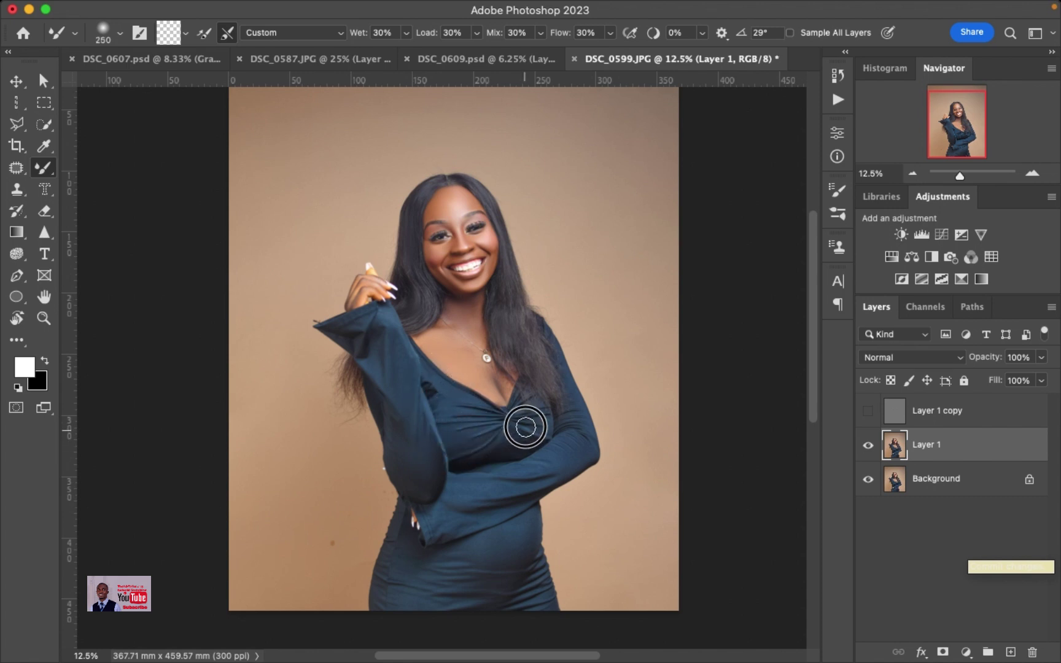
Smooth the fabric of the crossed forearm sleeve with the Mixer Brush at 700 px.
key(bracketright)
key(bracketright)
key(bracketright)
key(bracketright)
key(bracketright)
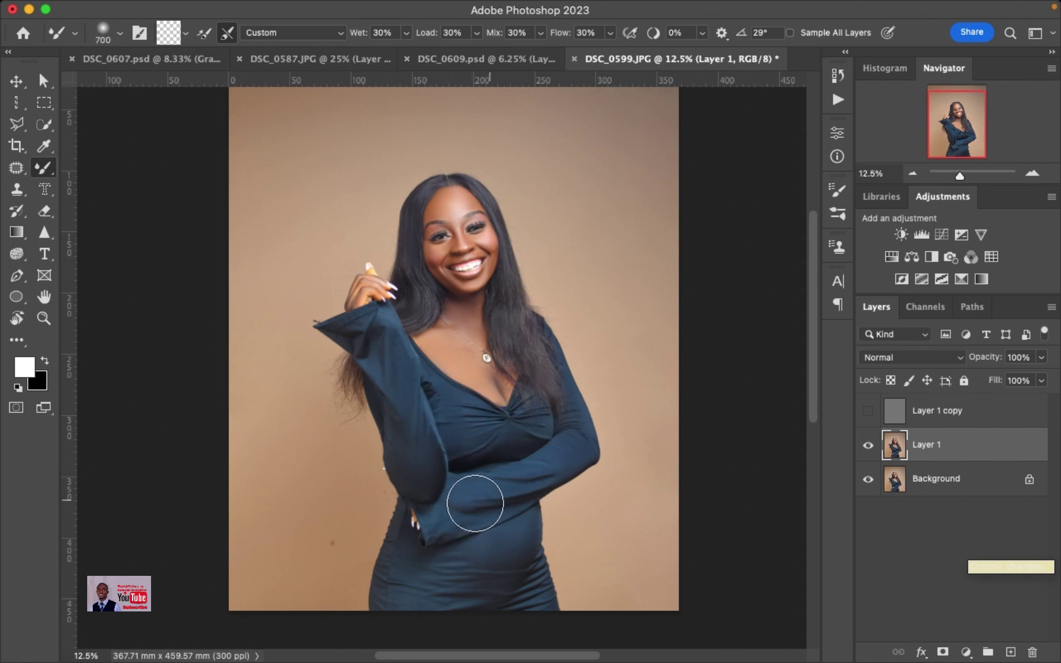
Smooth the fabric around the dress's waist and hips with the Mixer Brush at 200, 300 and 500 px.
key(bracketleft)
key(bracketleft)
key(bracketleft)
key(bracketleft)
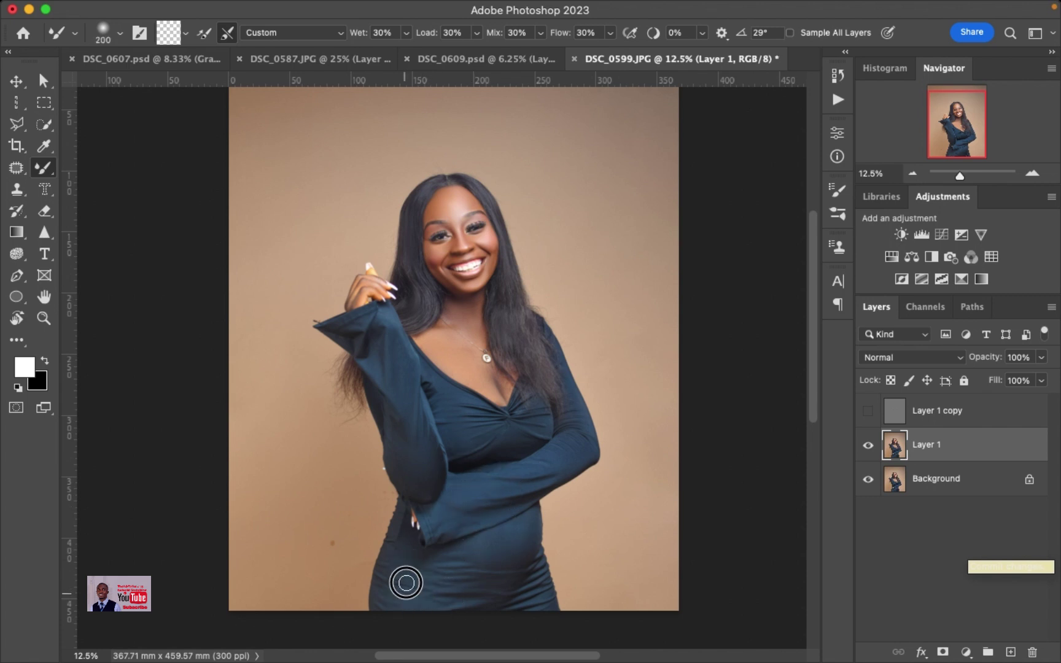
key(bracketright)
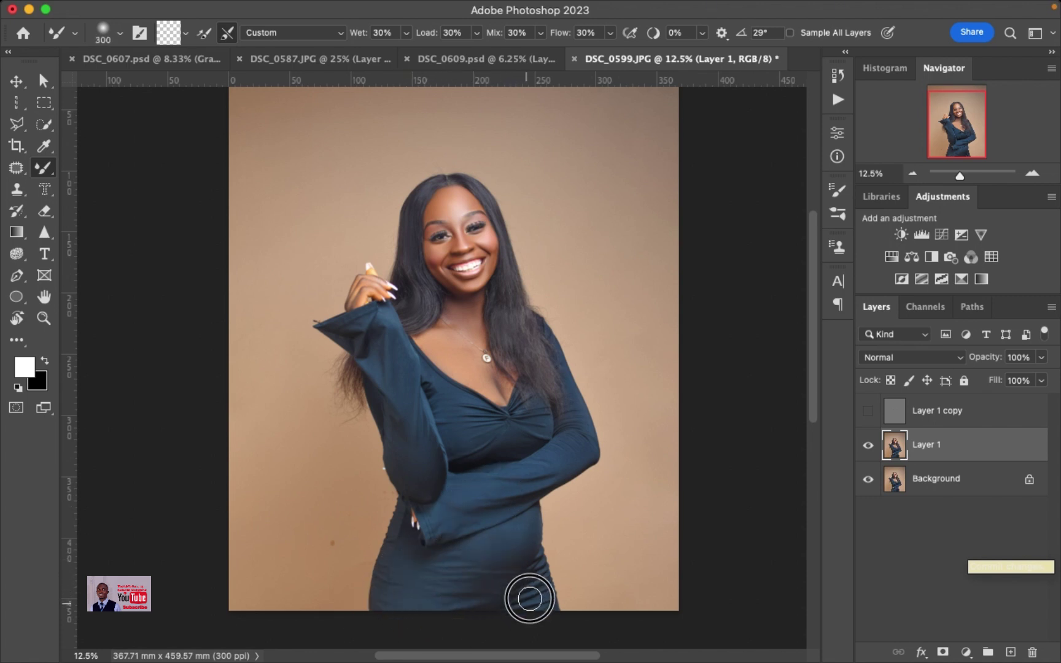
key(bracketright)
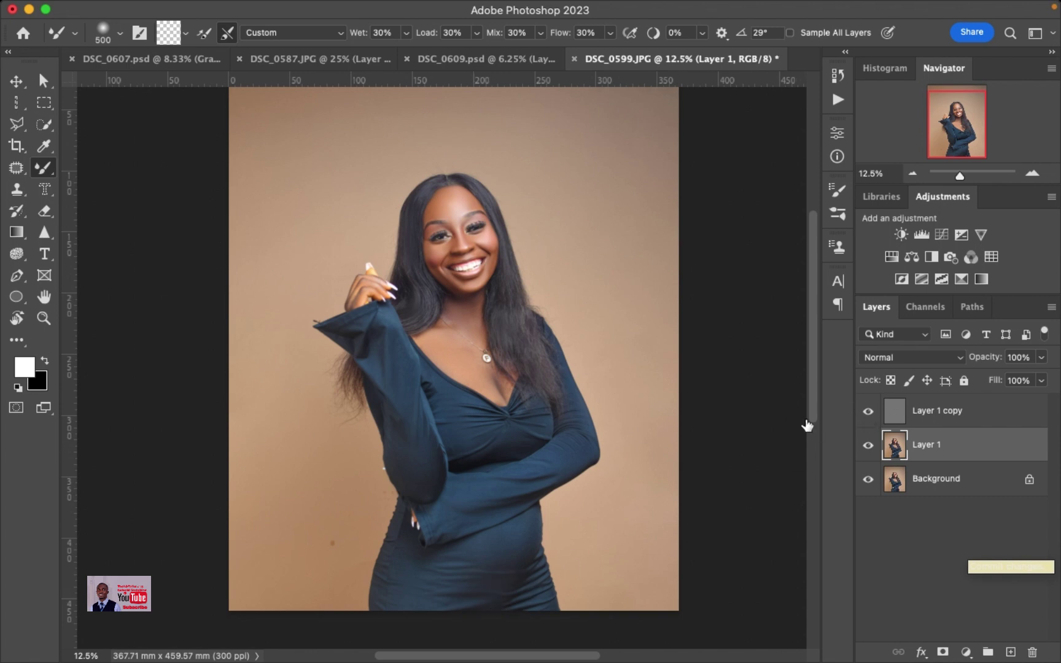
Merge all layers, including the shown Layer 1 copy, into the Background and duplicate the result.
key(super+minus)
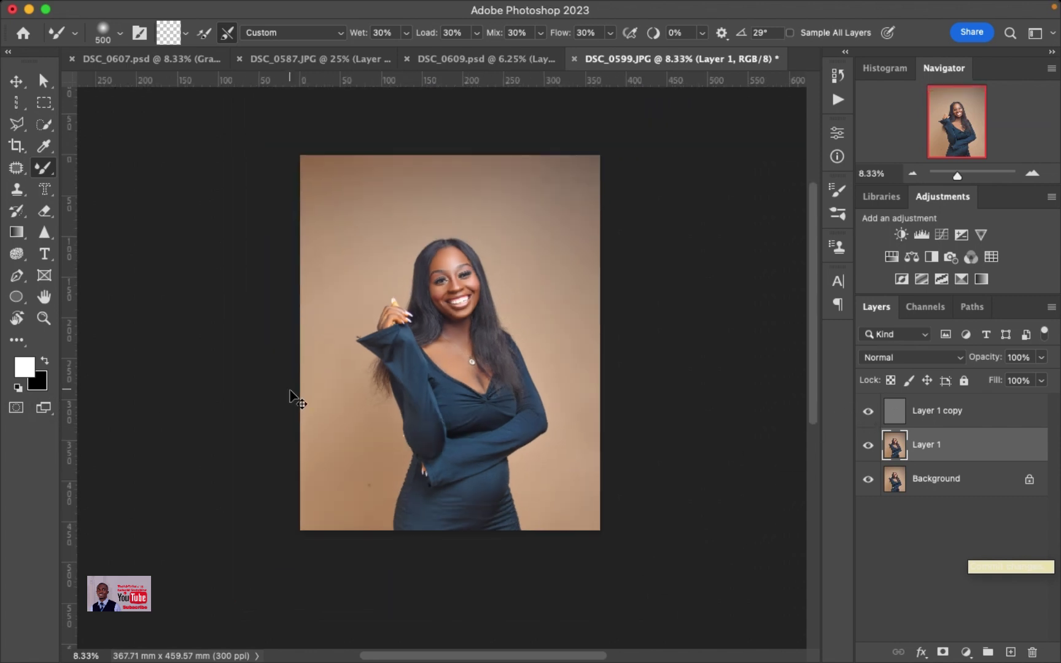
right_click(948, 478)
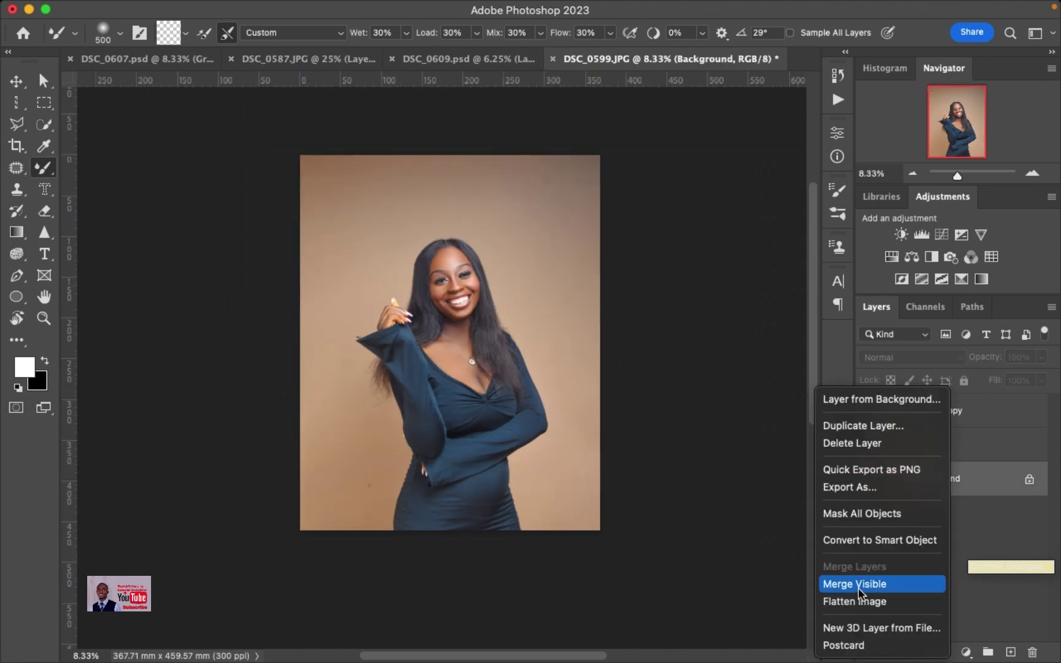
click(858, 587)
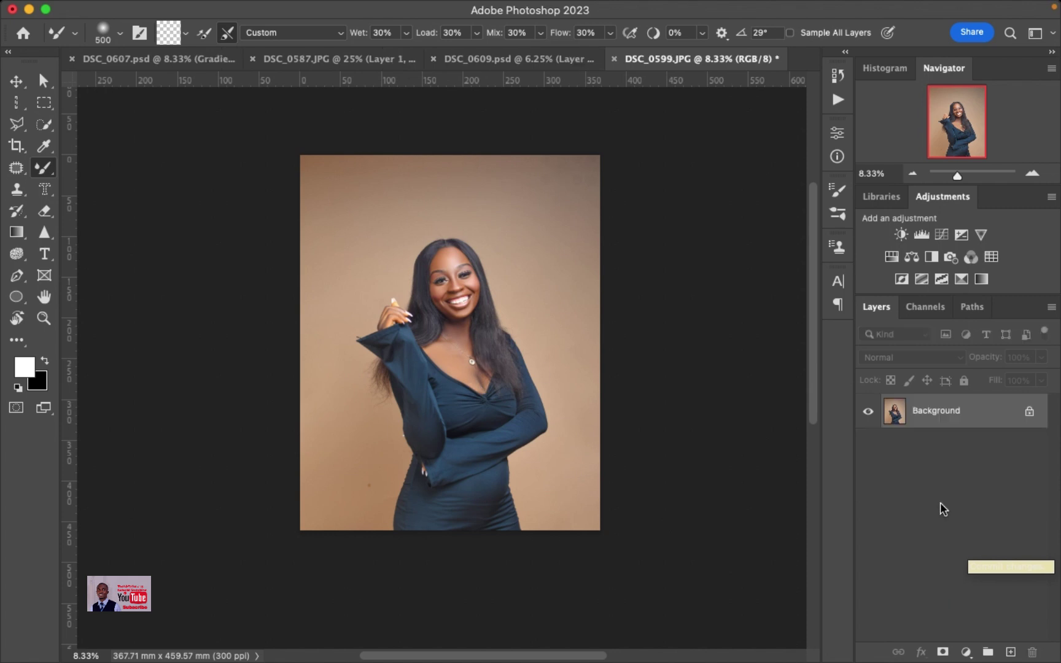
key(super+j)
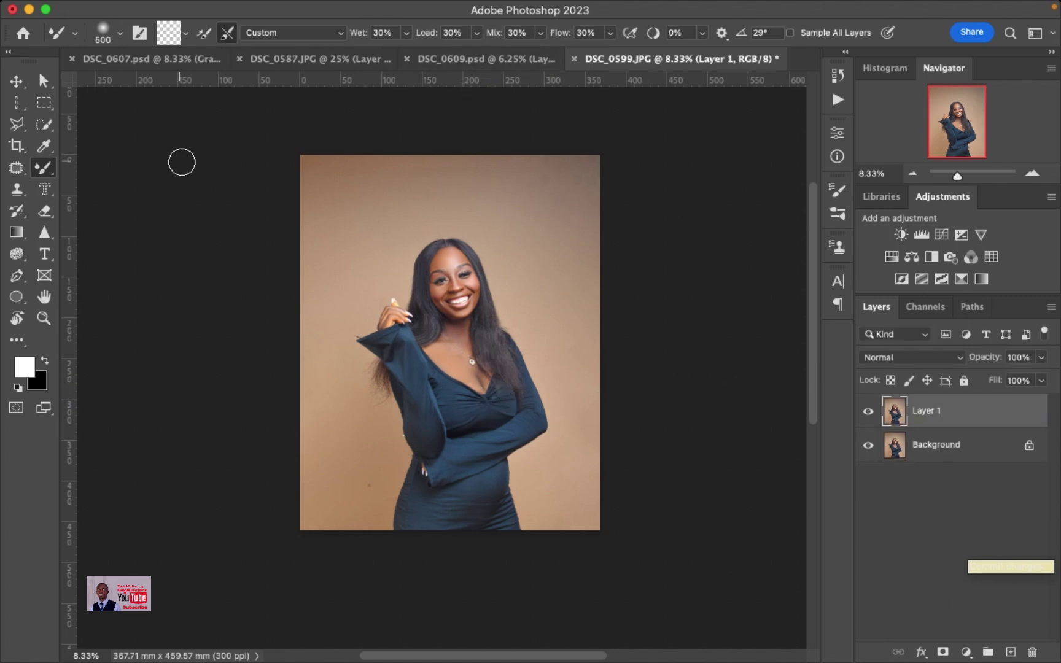
Select the woman with Select Subject, feather the selection by 2 pixels and cut her onto a new layer.
key(w)
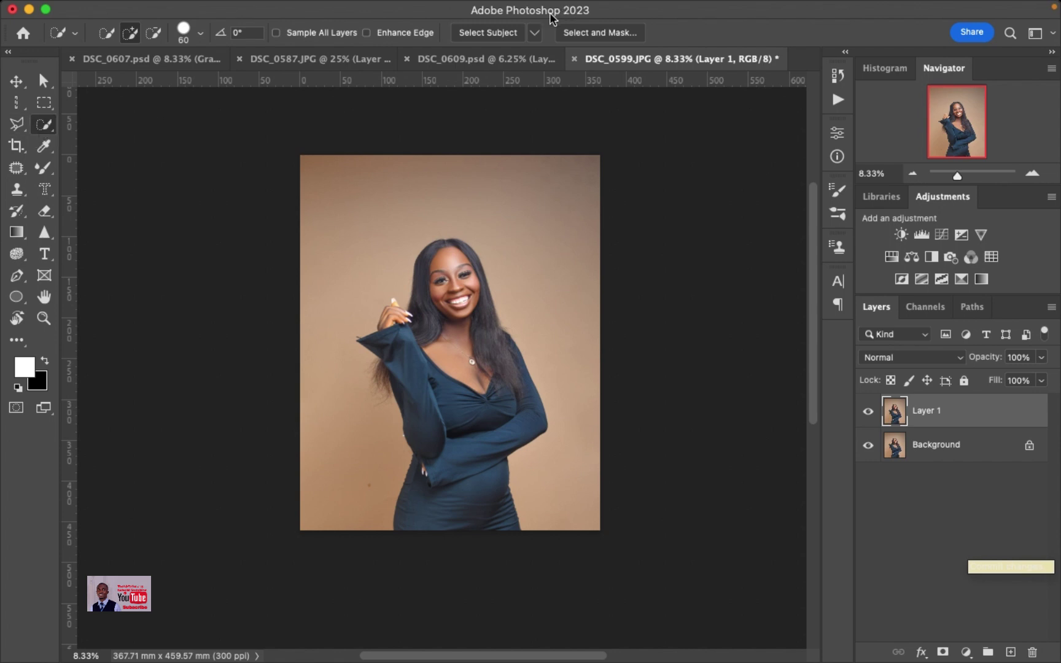
click(488, 33)
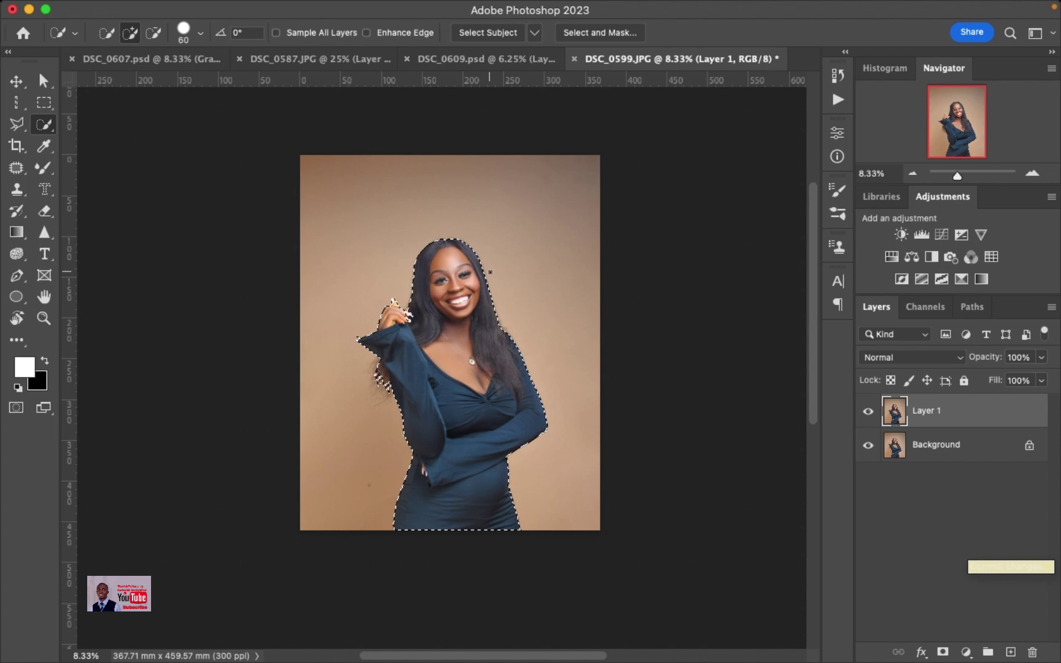
right_click(452, 268)
click(475, 312)
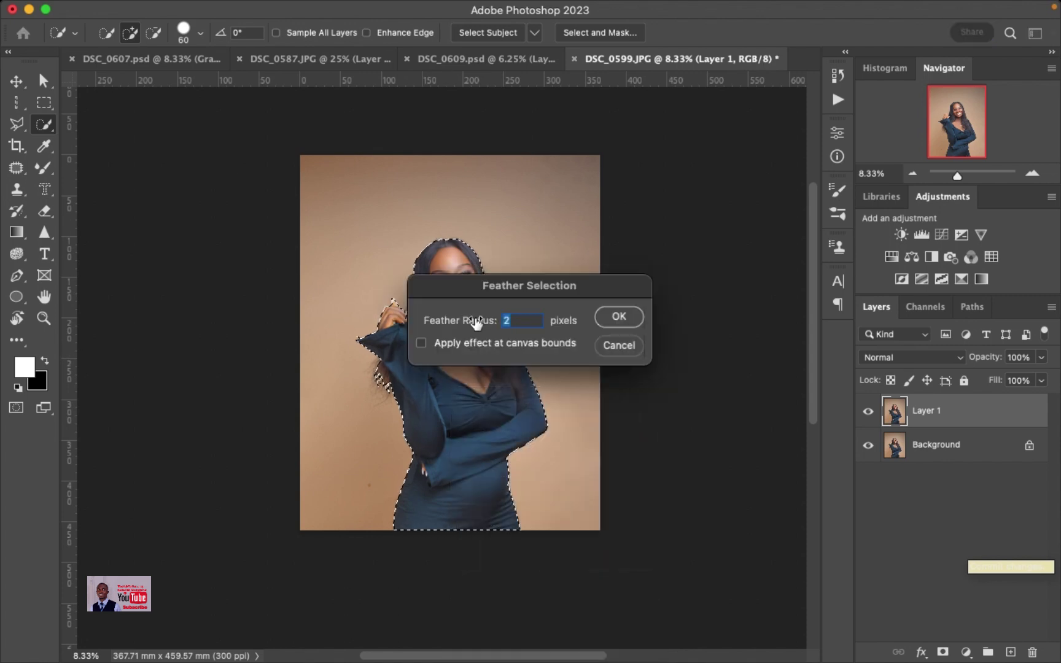
click(618, 317)
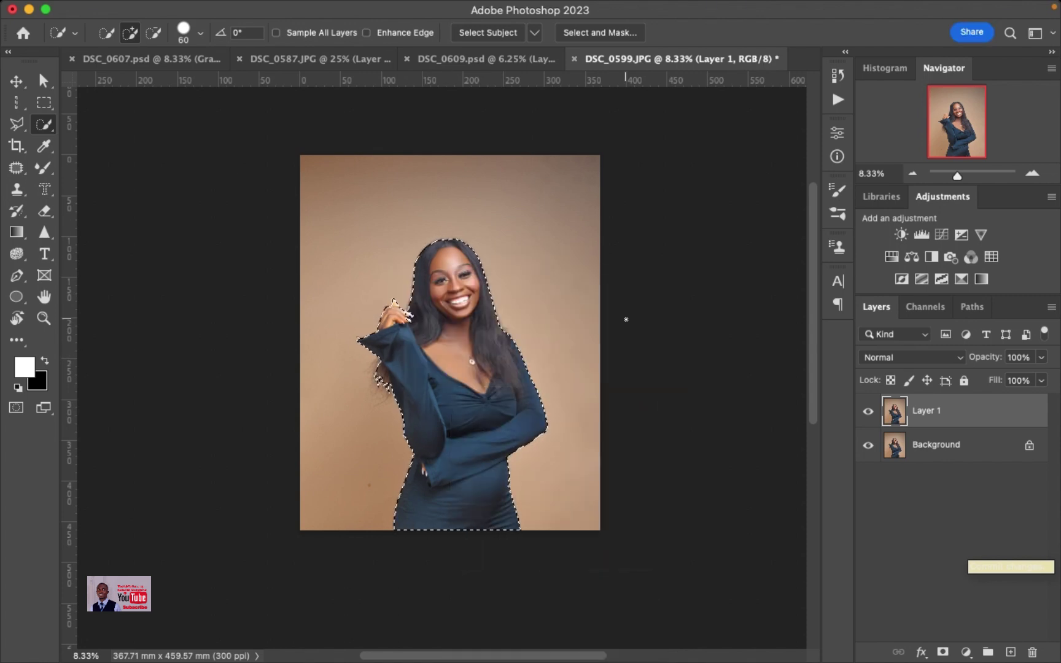
key(shift+super+j)
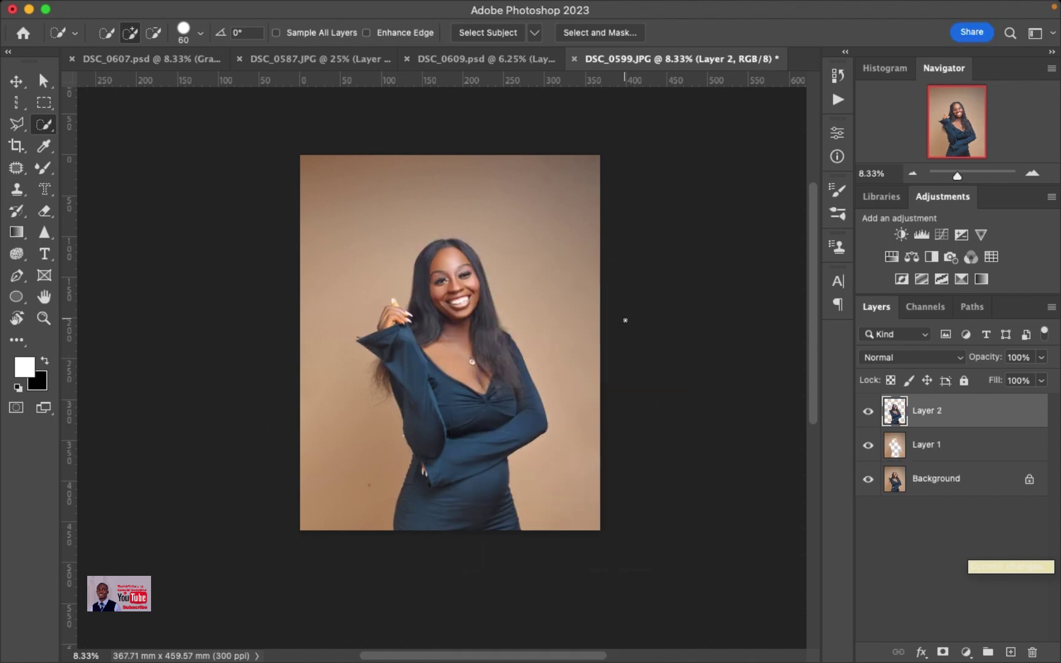
click(964, 458)
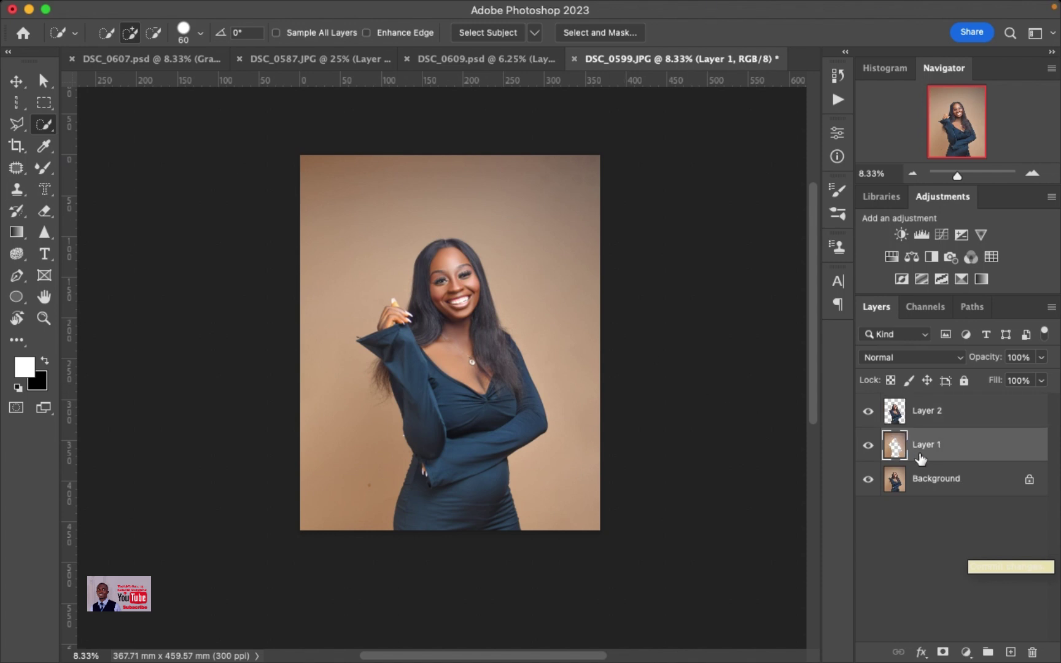
key(super+j)
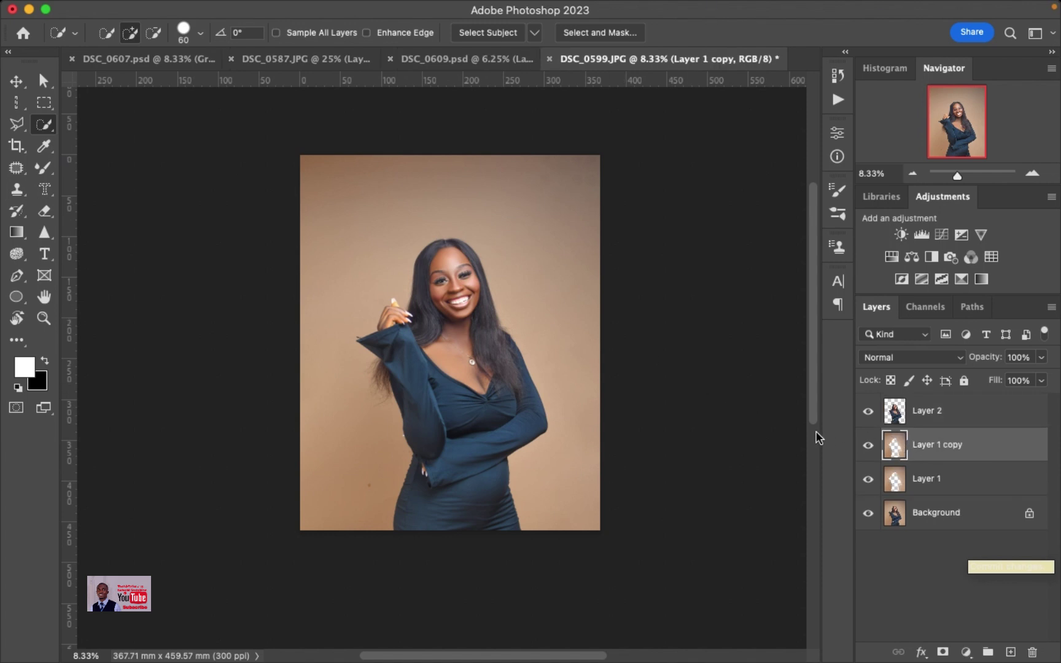
key(super+z)
Duplicate Layer 2 with the cut-out woman and hide the duplicate.
click(924, 412)
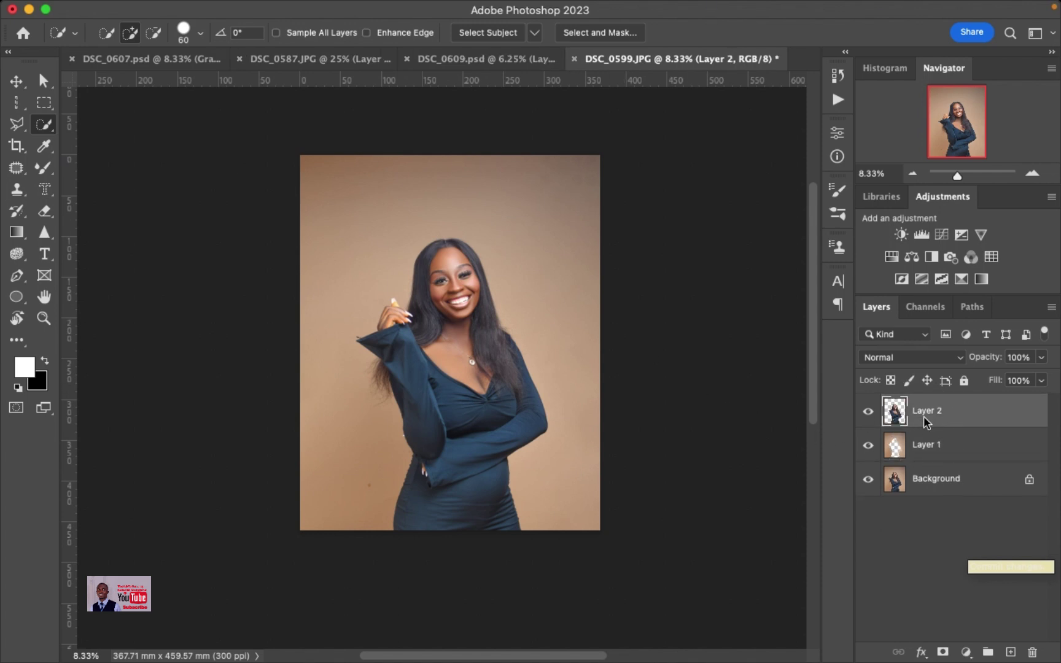
key(super+j)
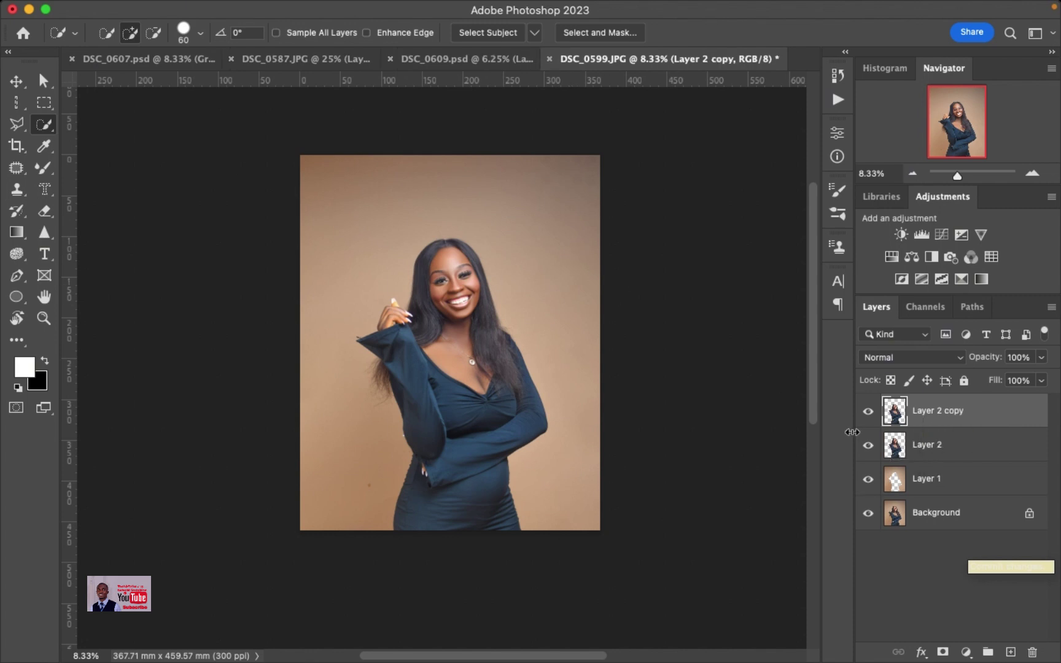
click(867, 411)
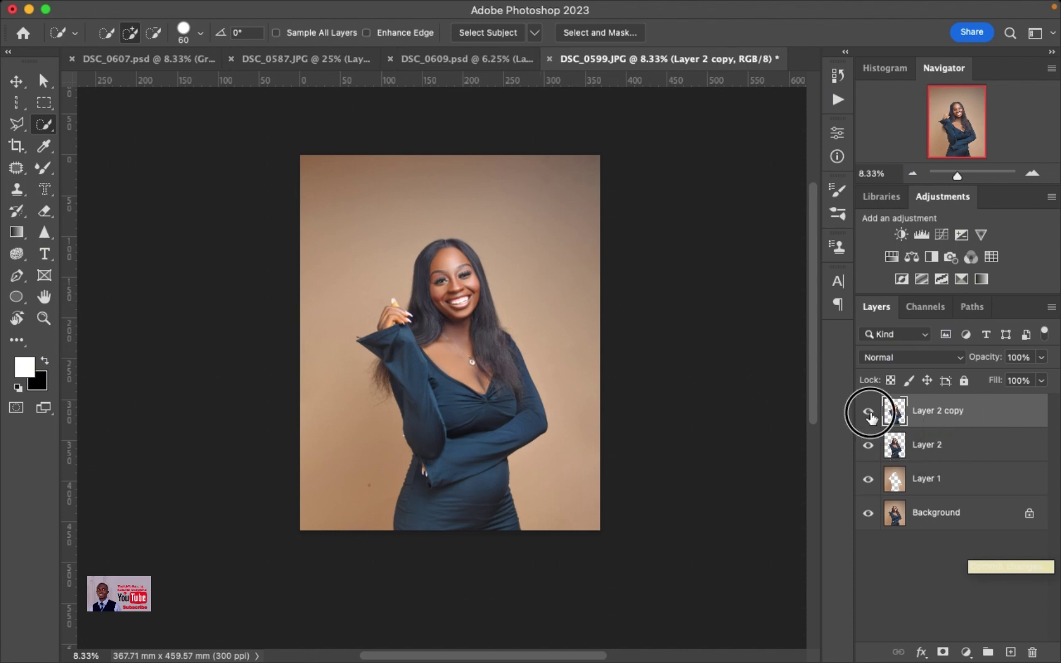
Add a Color Overlay in near-black 030303 with Normal blending and 100% opacity to Layer 2.
click(938, 458)
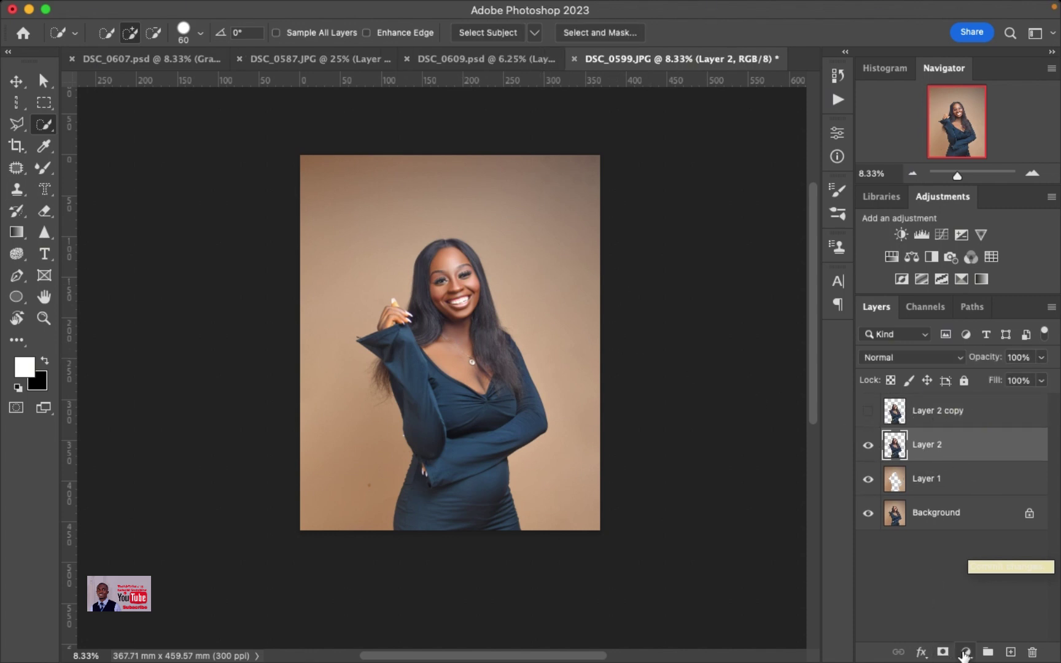
click(921, 652)
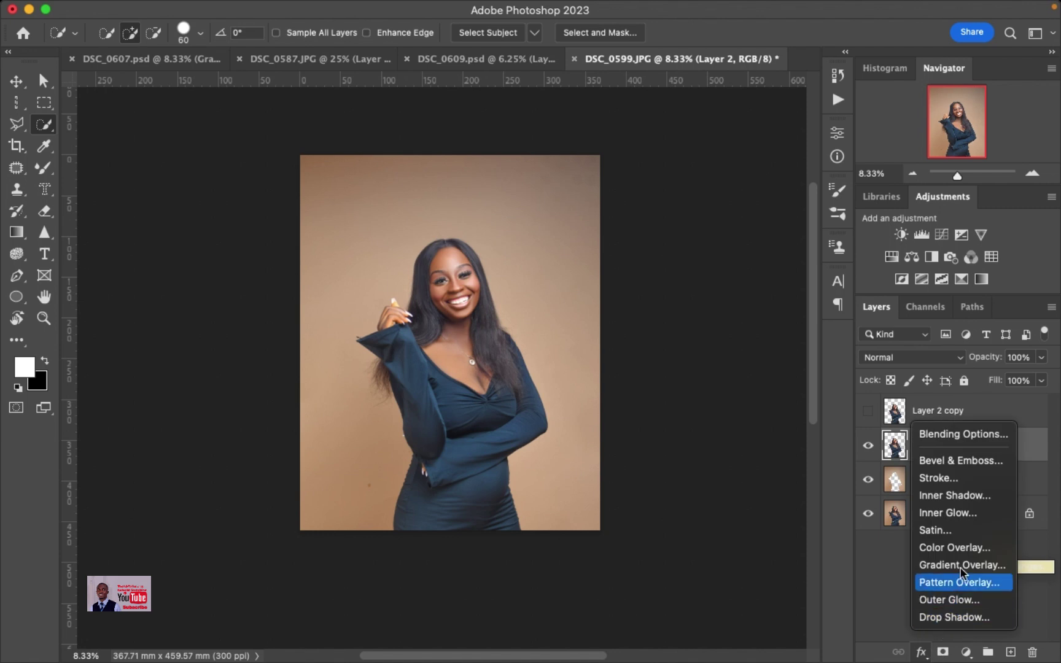
click(954, 547)
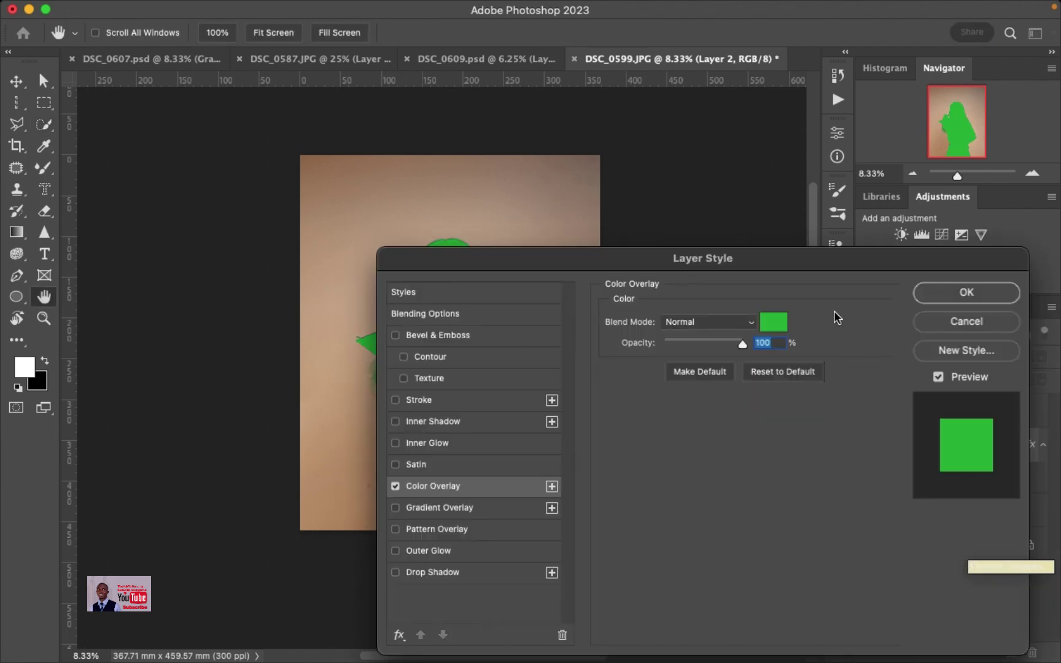
drag(818, 259, 1058, 255)
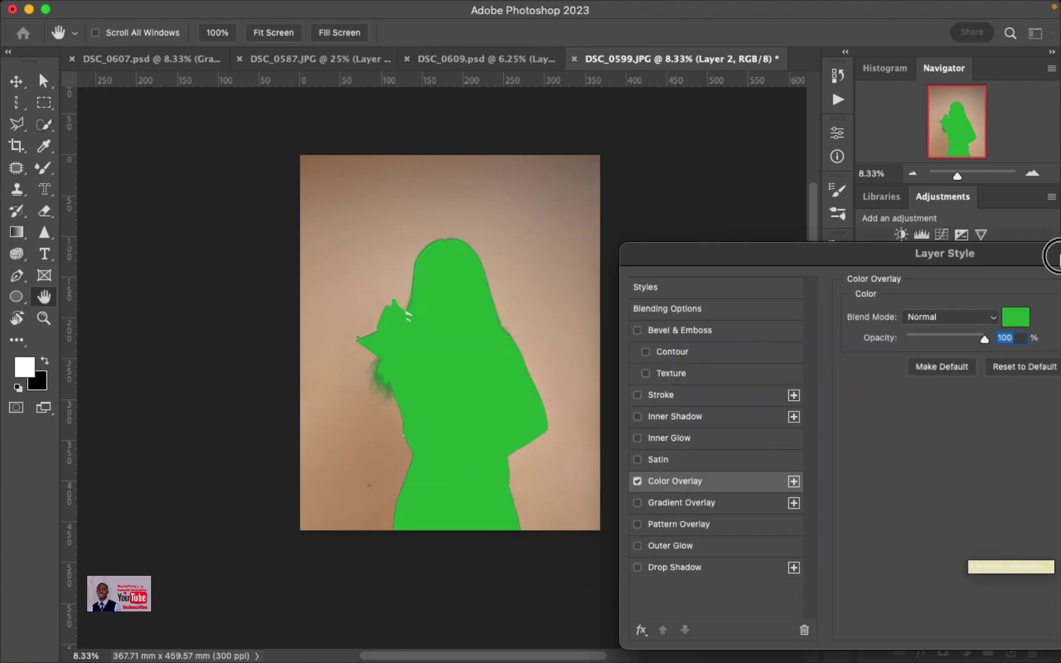
click(1016, 323)
click(632, 494)
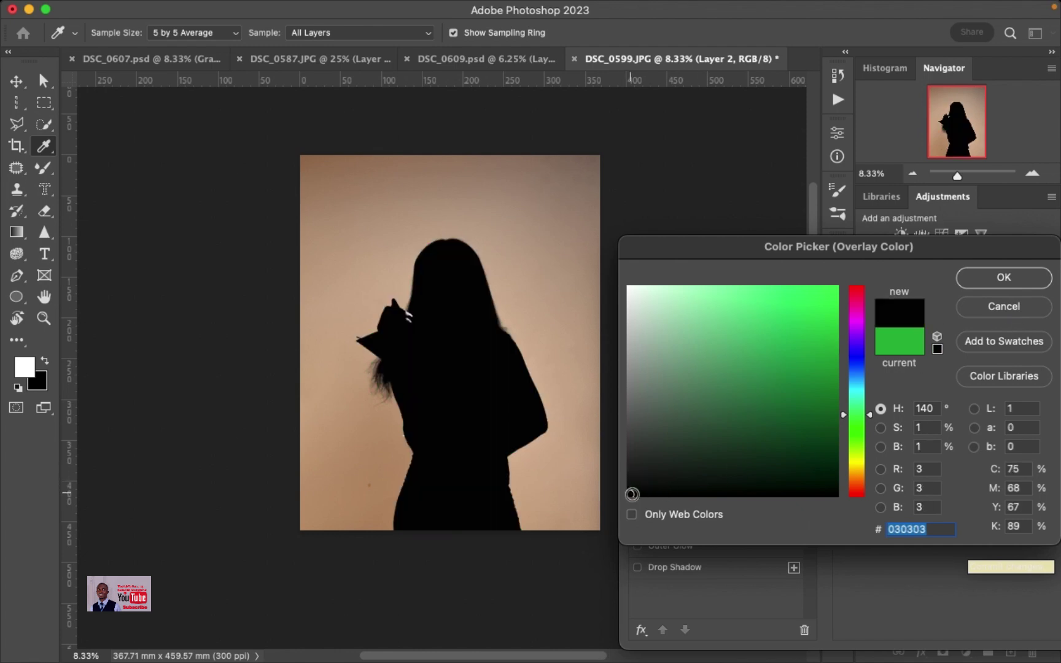
click(966, 285)
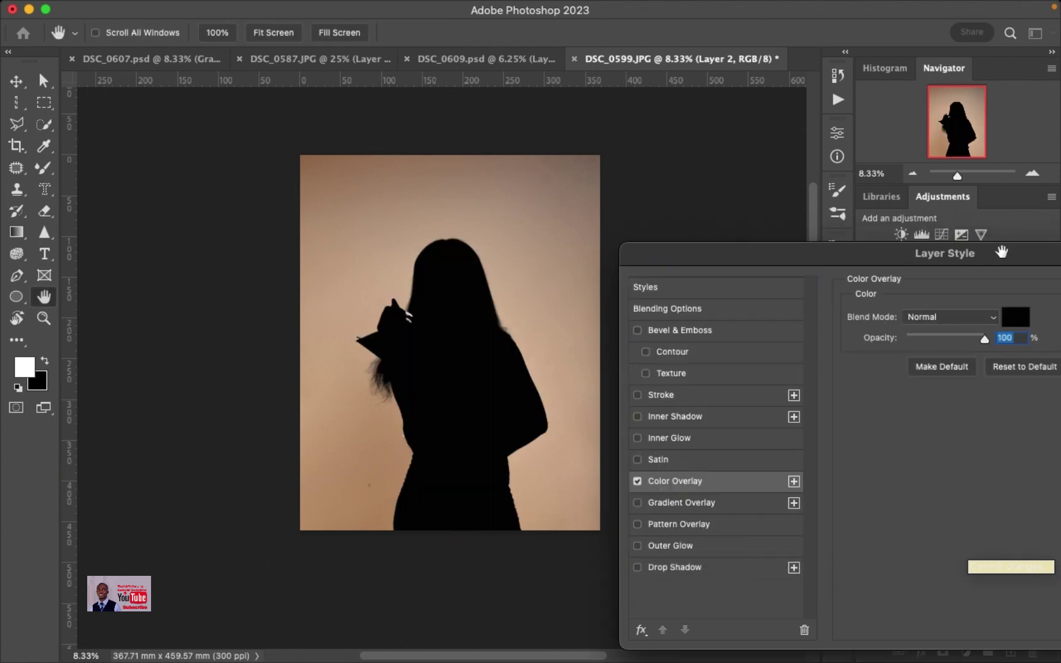
drag(1001, 251, 838, 250)
click(1013, 283)
key(w)
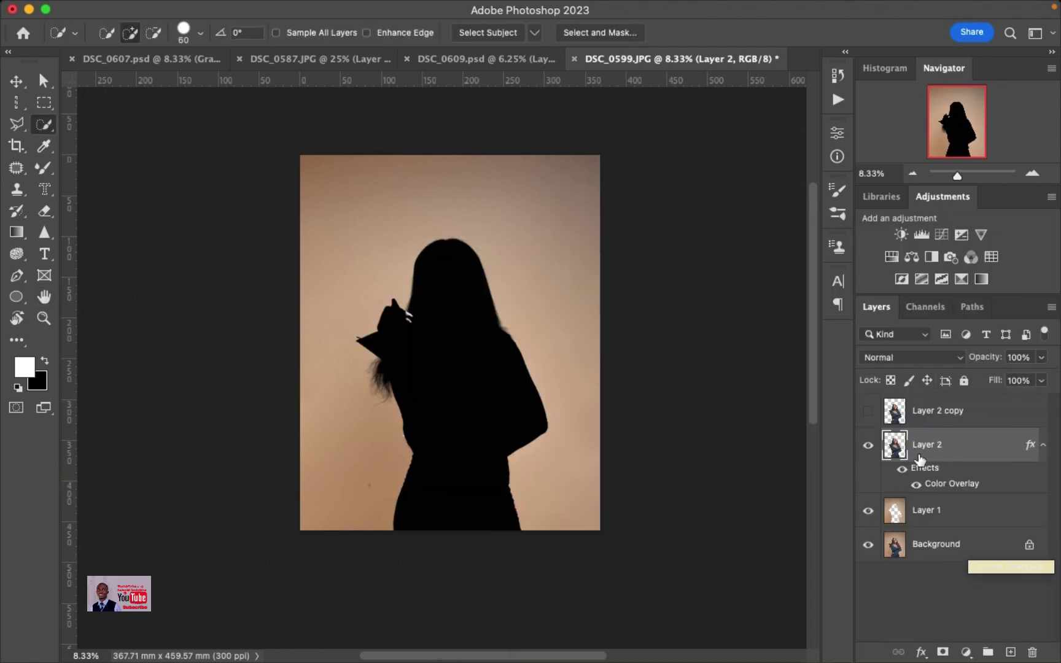
Enlarge the black silhouette on Layer 2 to about 129% width and 111% height, keeping its base on the image's lower edge.
key(super+t)
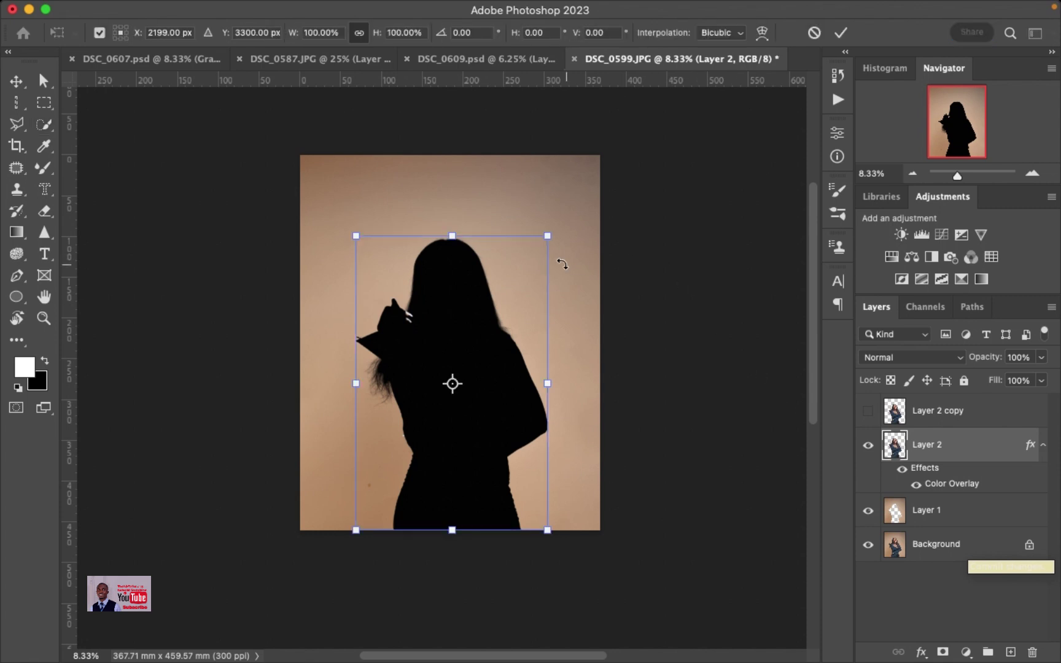
drag(550, 232, 564, 210)
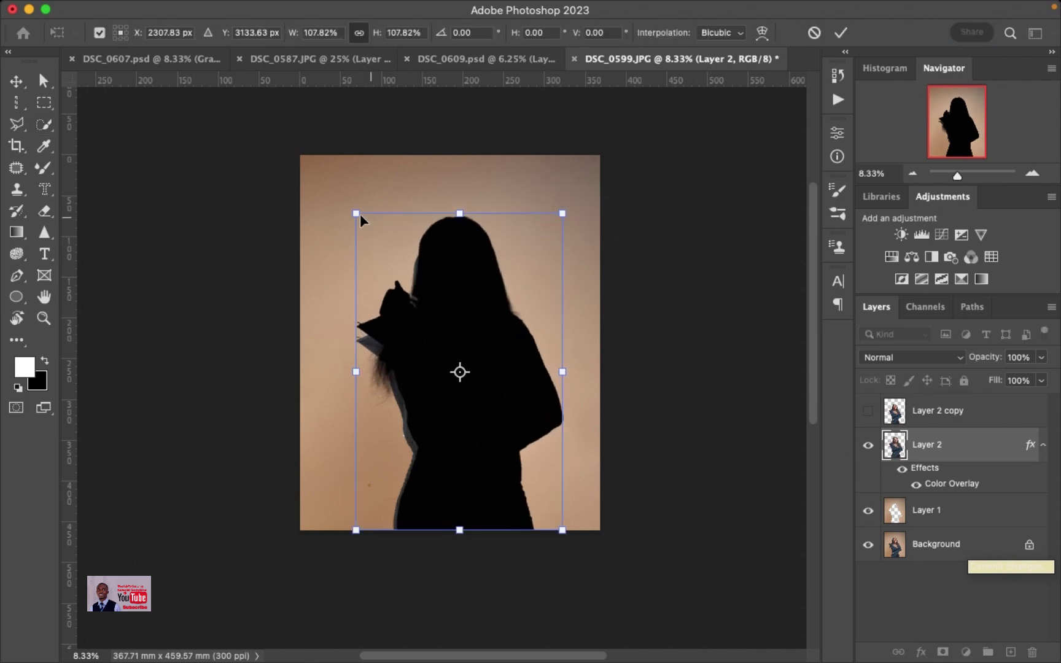
drag(350, 212, 344, 202)
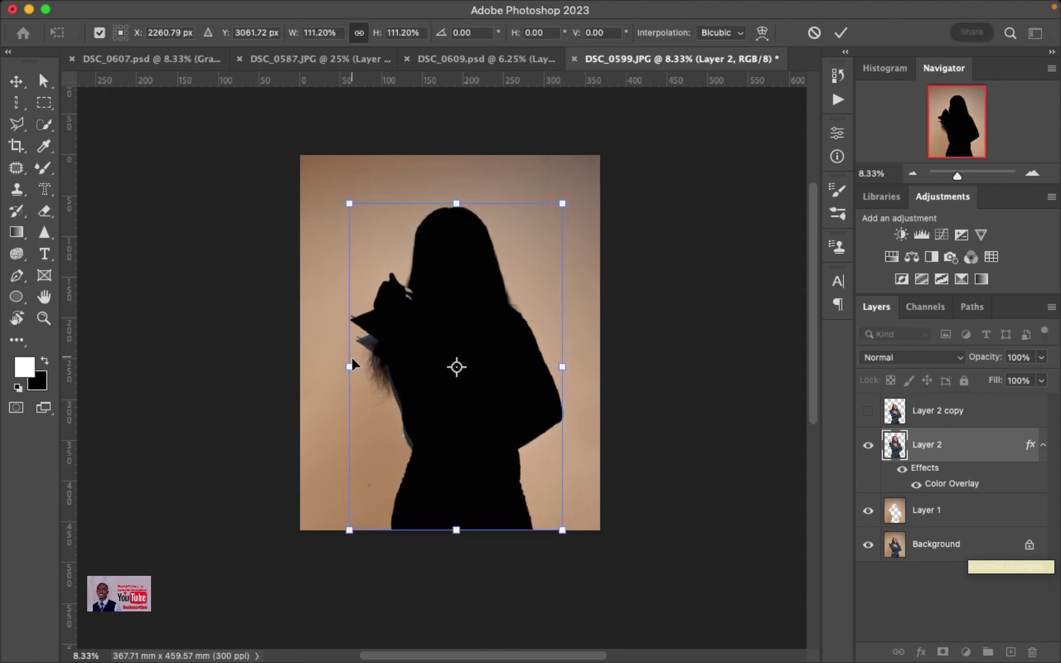
drag(353, 361, 333, 365)
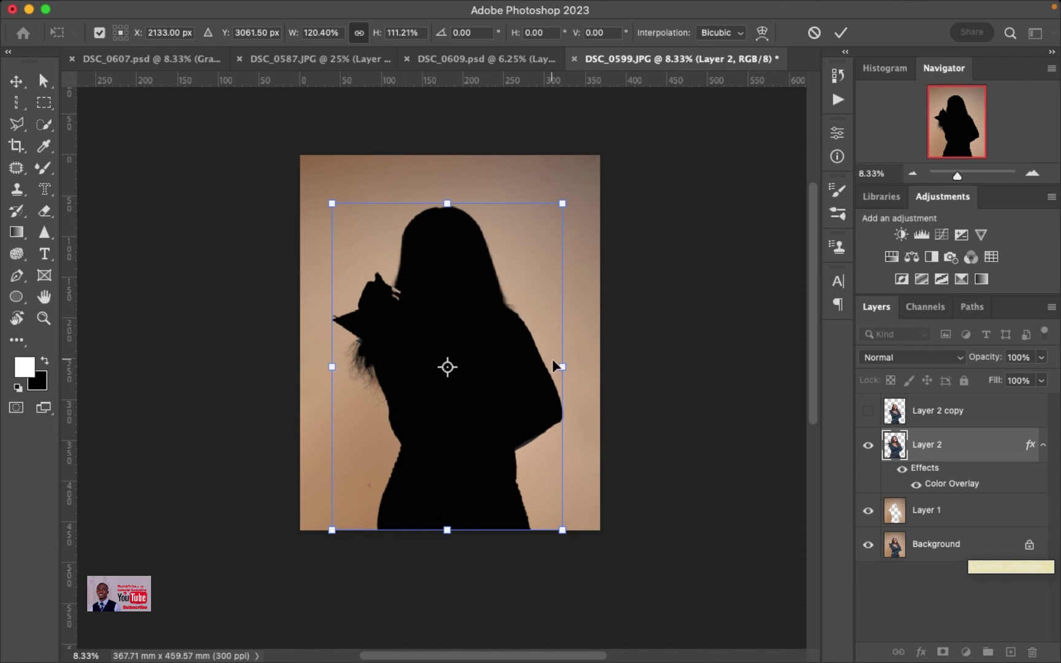
drag(560, 366, 571, 367)
drag(329, 367, 322, 367)
key(Return)
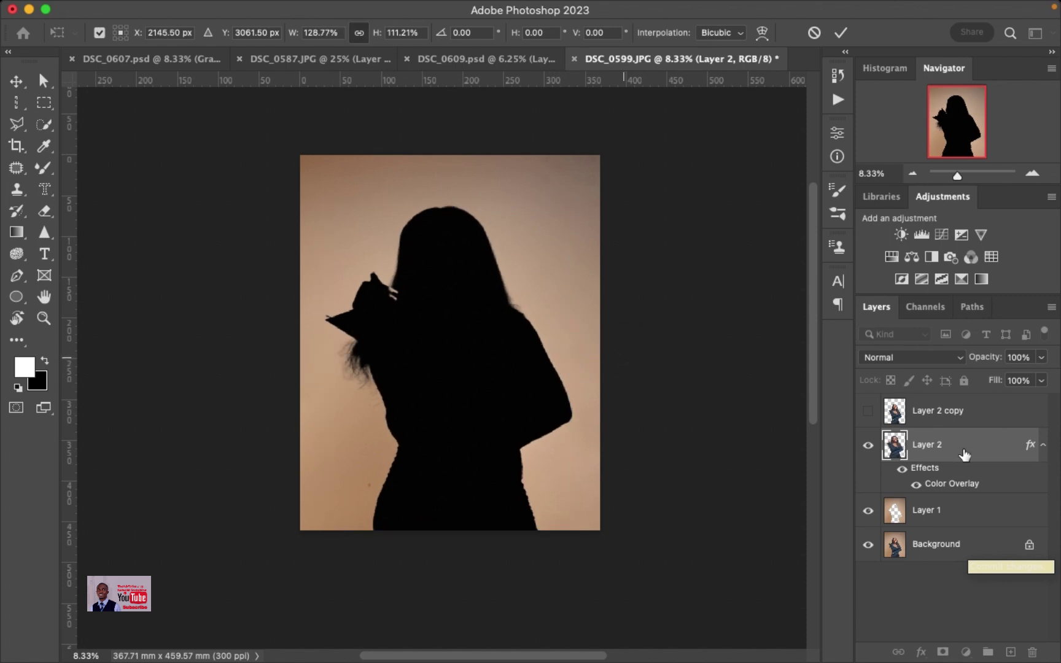
Show Layer 2 copy and set the silhouette's Layer 2 opacity to 13%.
click(868, 410)
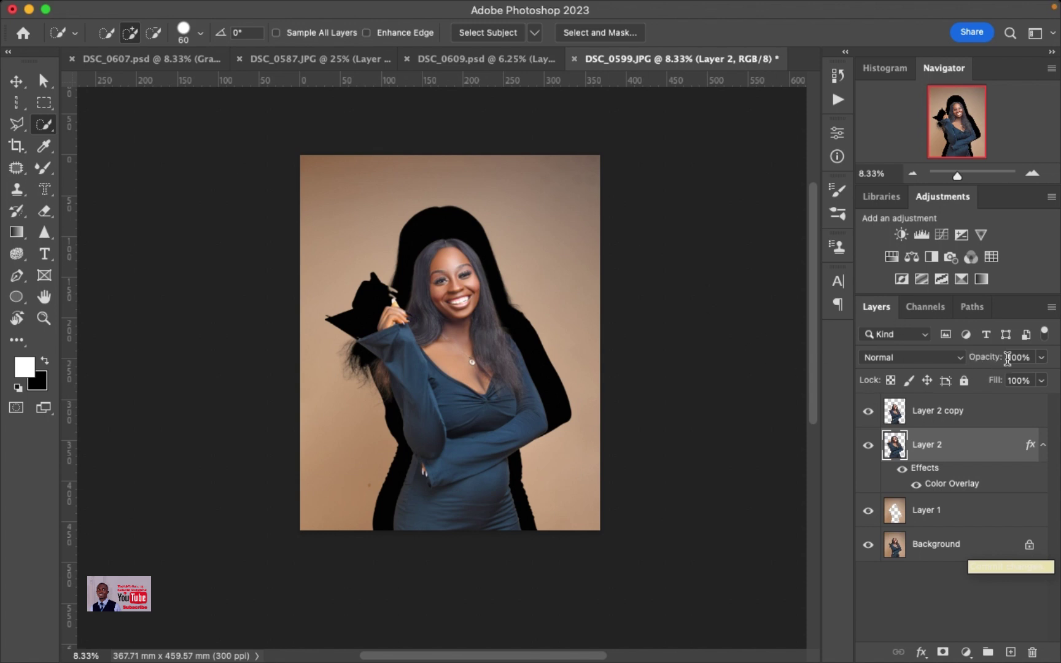
drag(1000, 363, 921, 354)
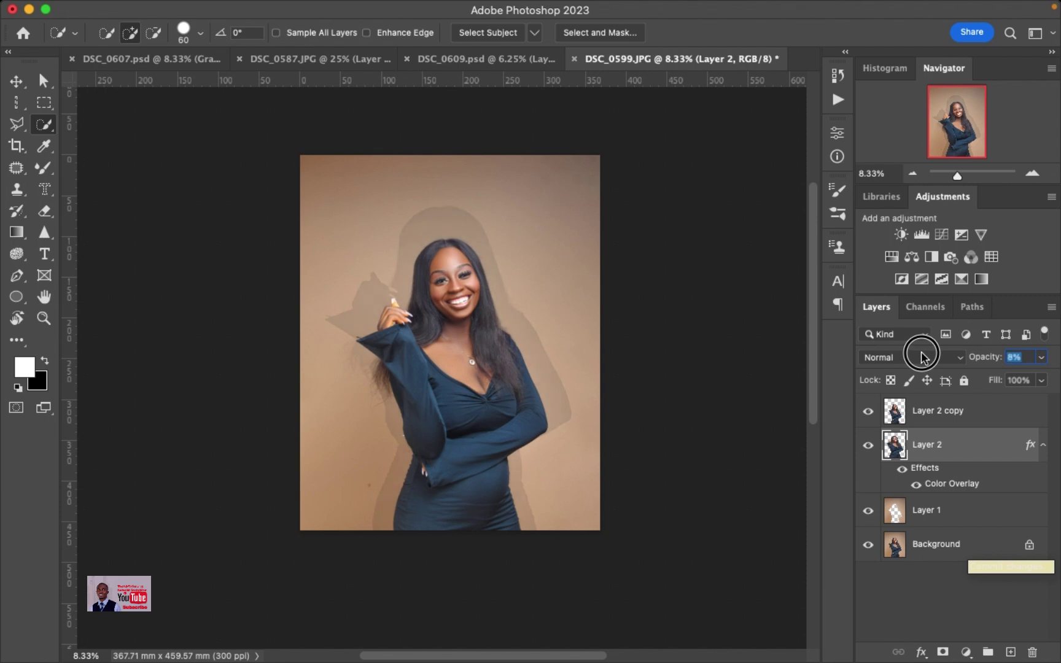
drag(921, 355, 921, 356)
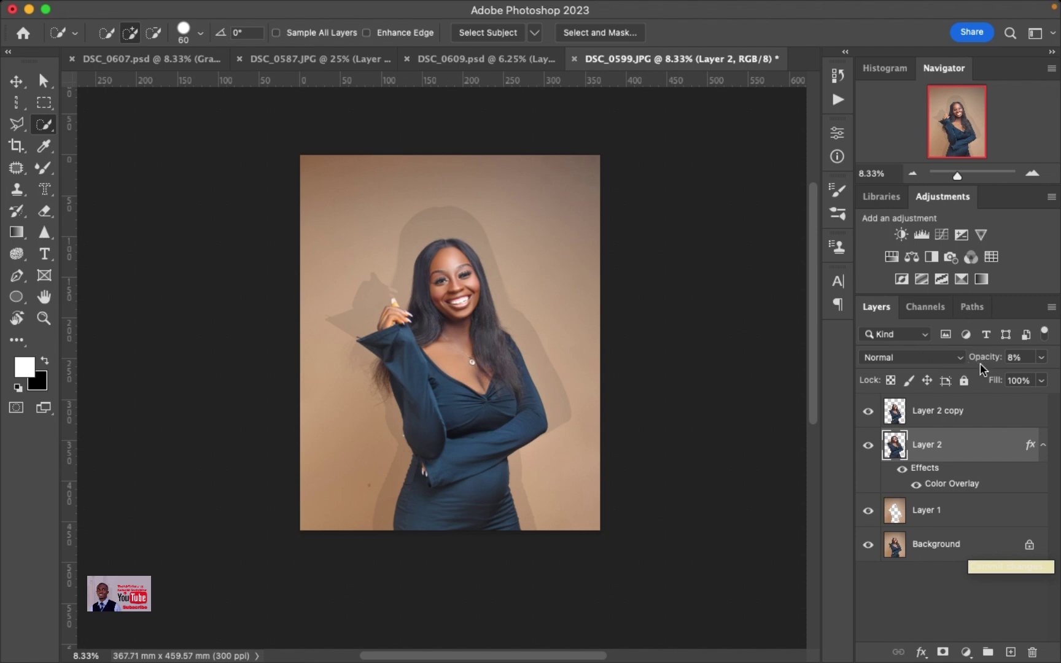
drag(995, 364, 1000, 358)
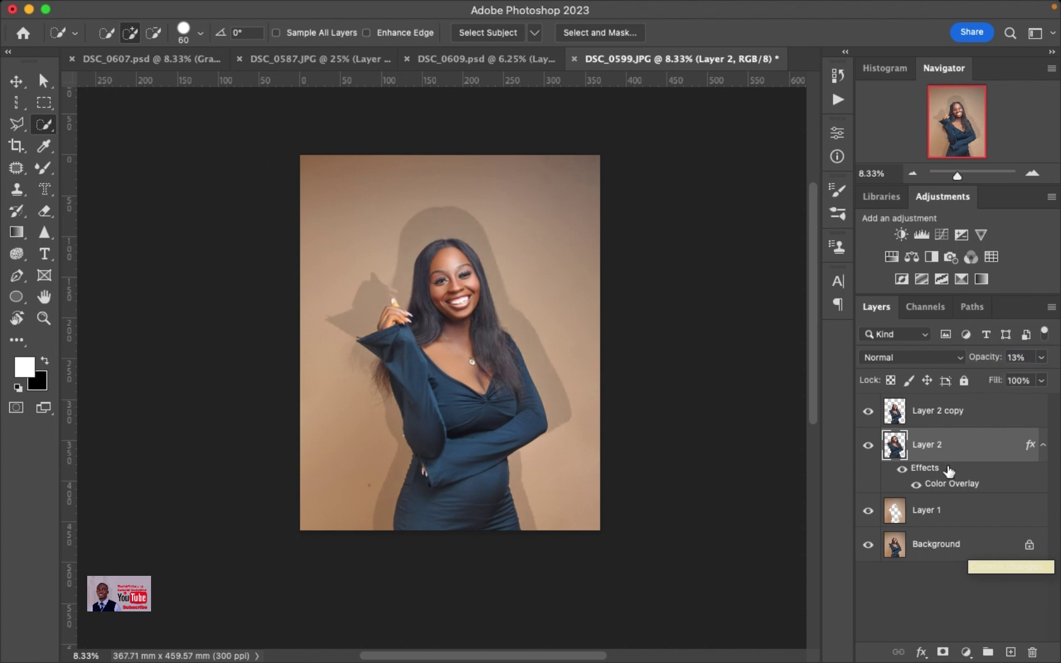
Scale the silhouette on Layer 2 down to about 90% from its lower-left corner and set the layer's opacity to 16%.
key(super+t)
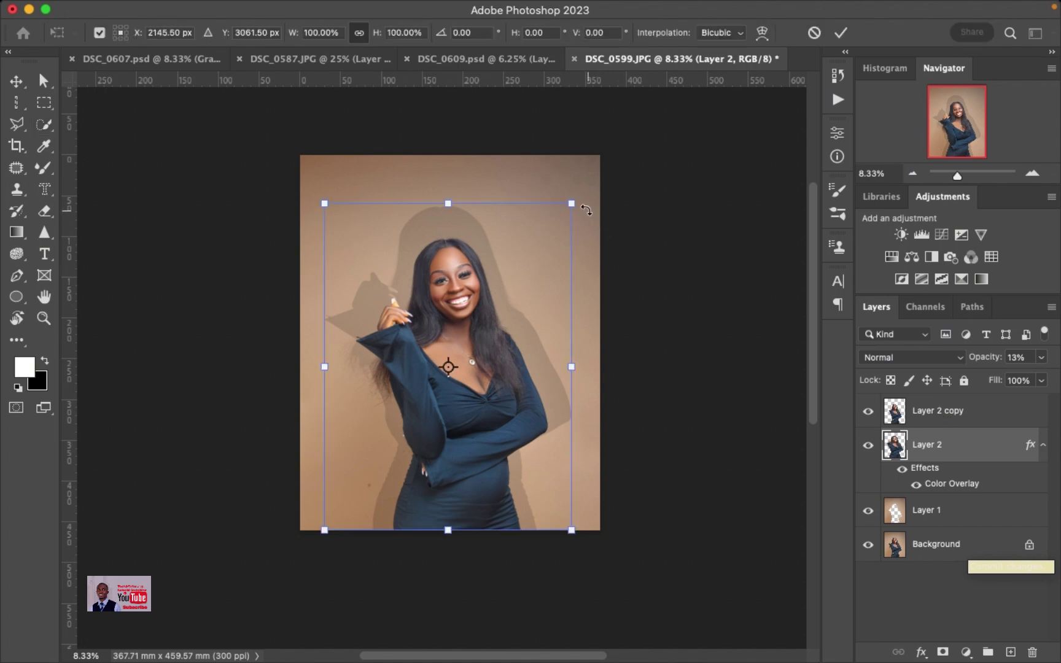
drag(573, 203, 547, 237)
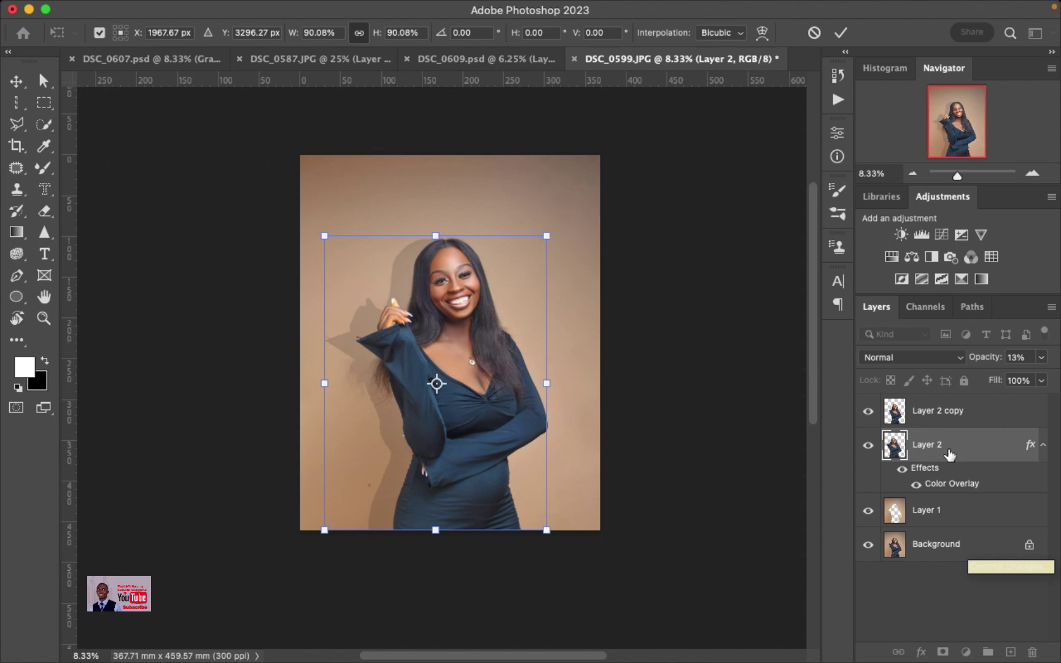
drag(997, 363, 998, 363)
key(Return)
key(w)
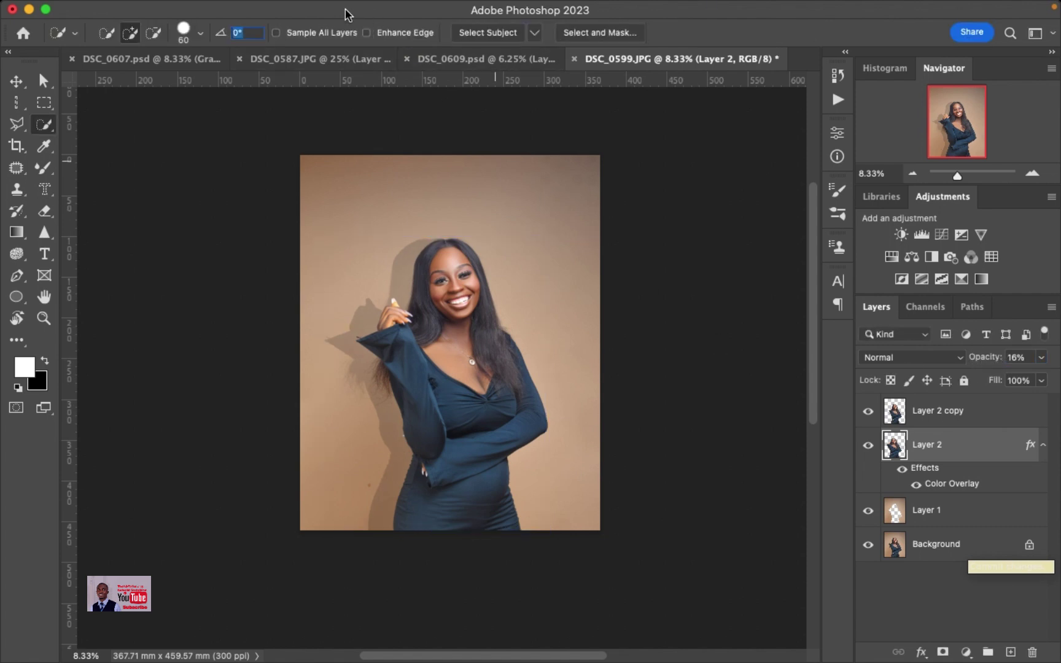
Soften the silhouette on Layer 2 with a stronger Gaussian Blur than the preset radius.
click(369, 10)
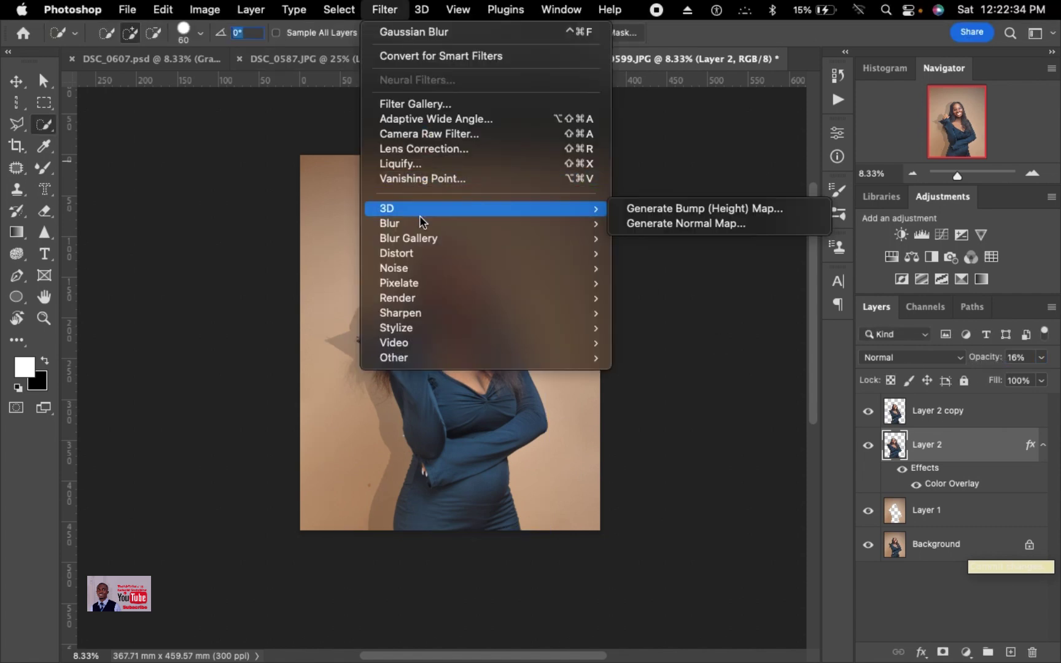
mouse_move(577, 224)
click(649, 284)
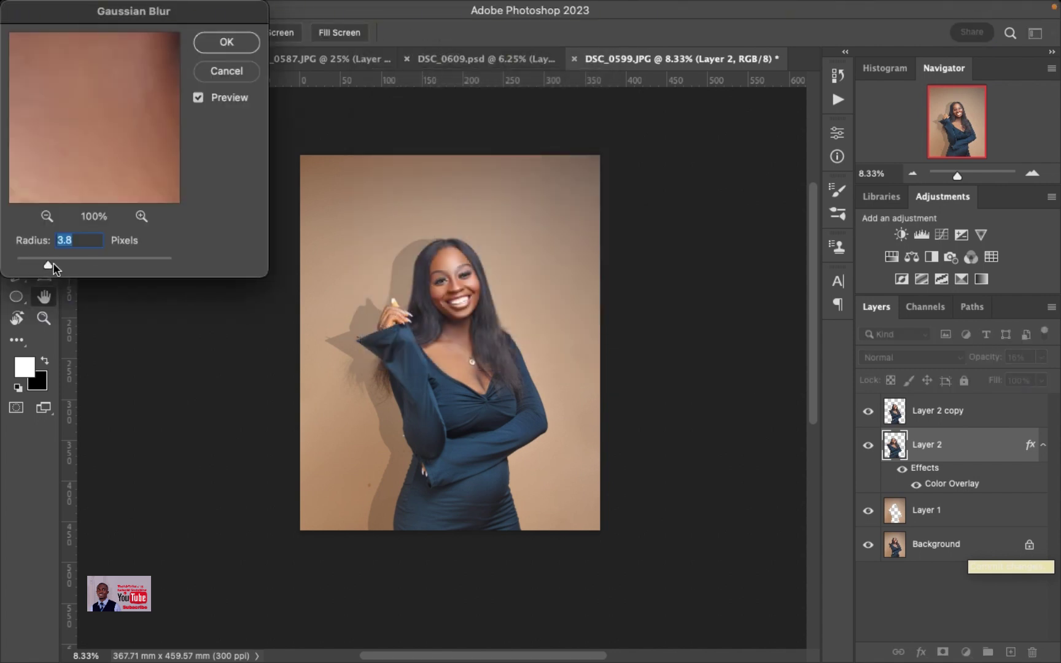
drag(53, 264, 72, 264)
click(226, 43)
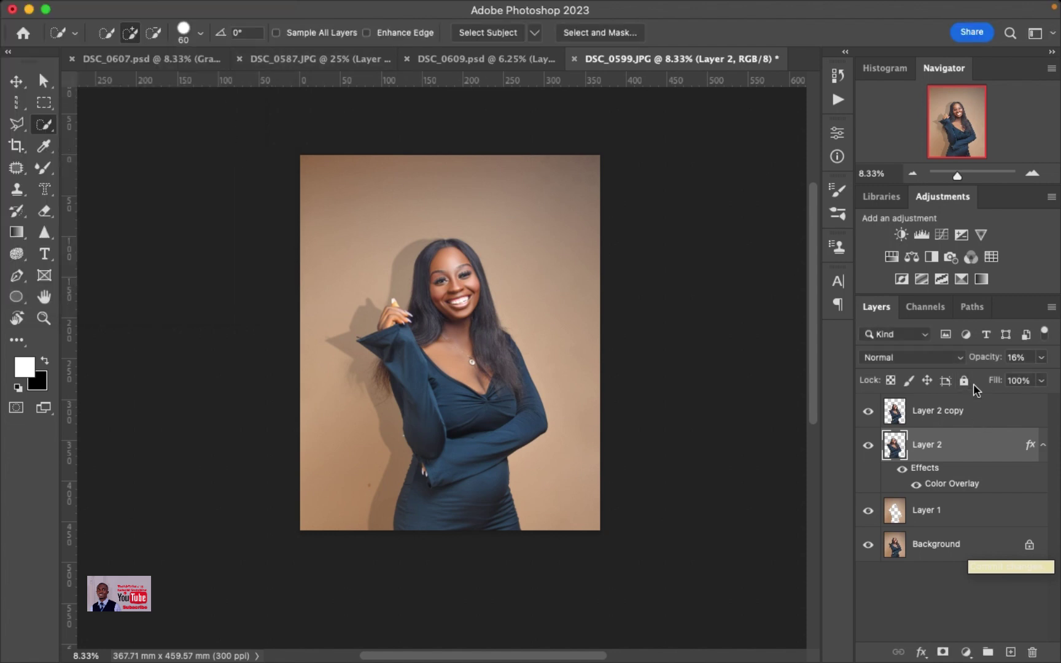
Reduce Layer 2's opacity to 8% and nudge the shadow silhouette slightly downward behind the woman.
drag(995, 365, 985, 362)
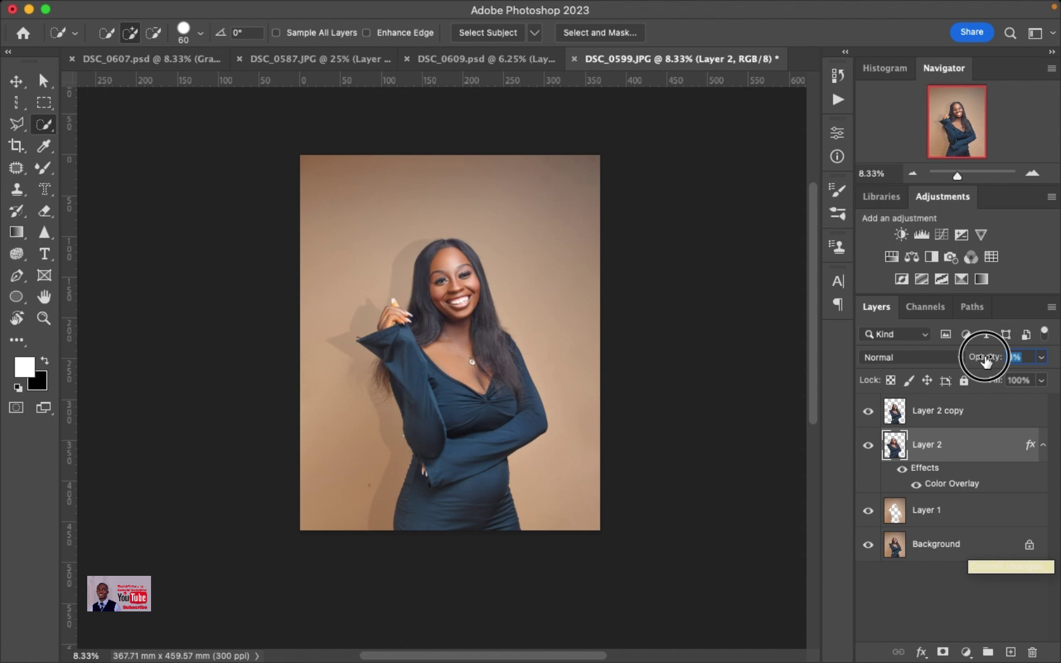
drag(985, 361, 989, 361)
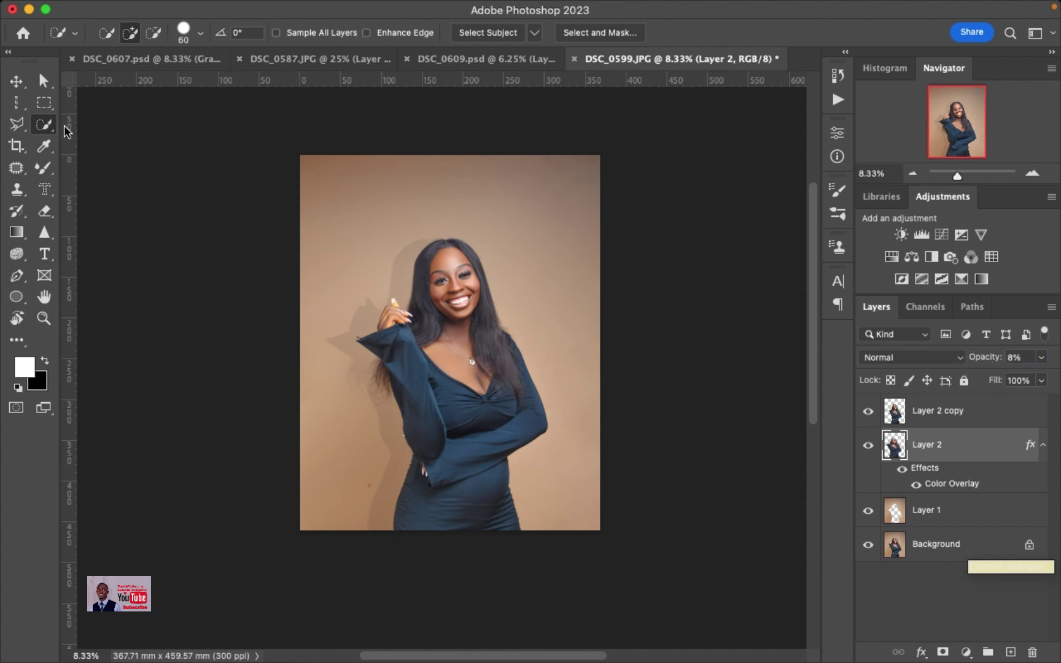
click(16, 81)
key(shift+Down)
key(shift+Down)
key(shift+Down)
key(shift+Down)
key(shift+Down)
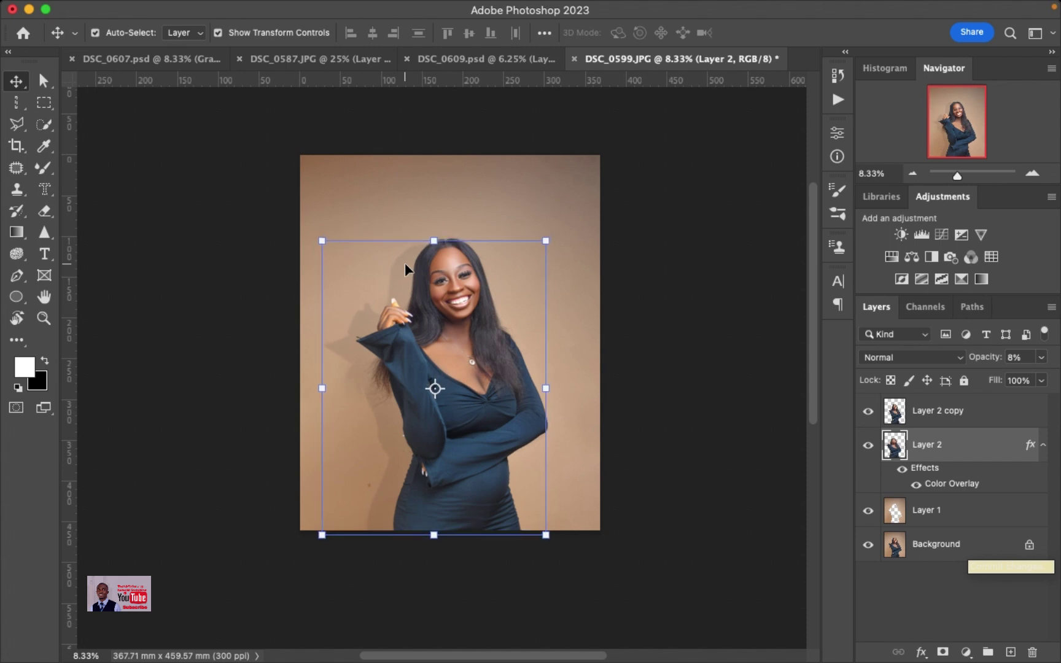
click(687, 258)
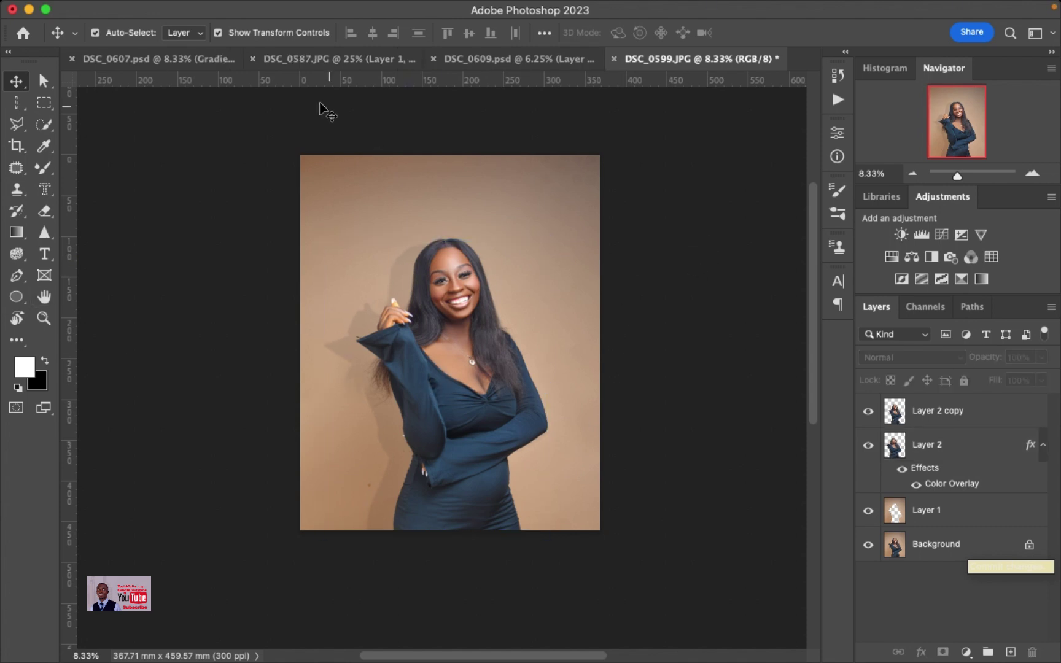
Select a circle about 280 mm across around the woman's head and upper body, and add an empty layer above Layer 2 copy.
click(932, 413)
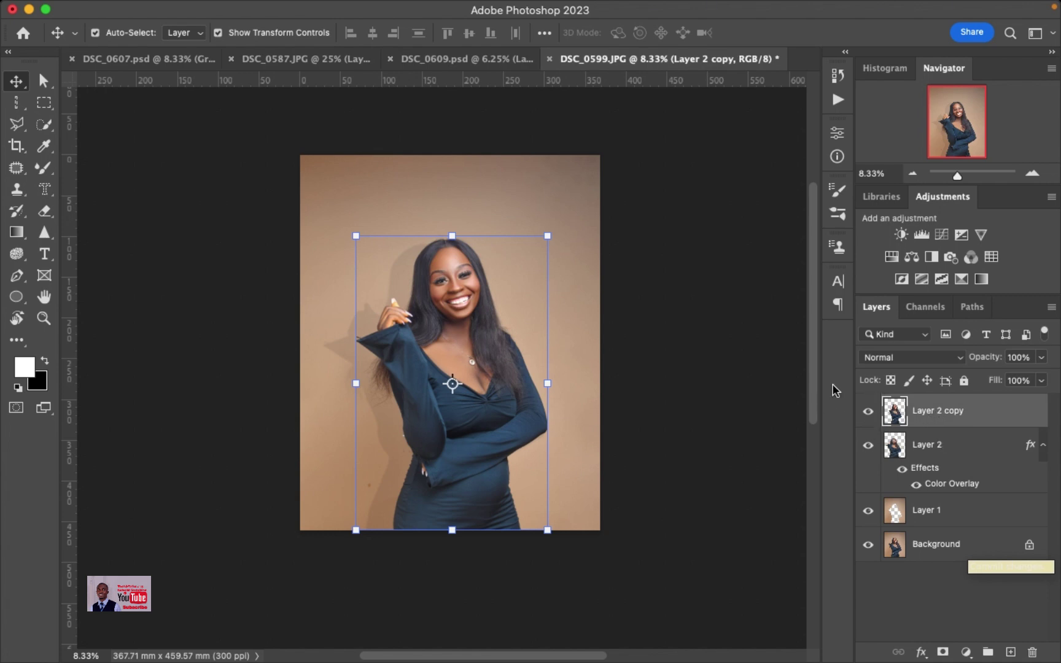
click(47, 113)
click(130, 118)
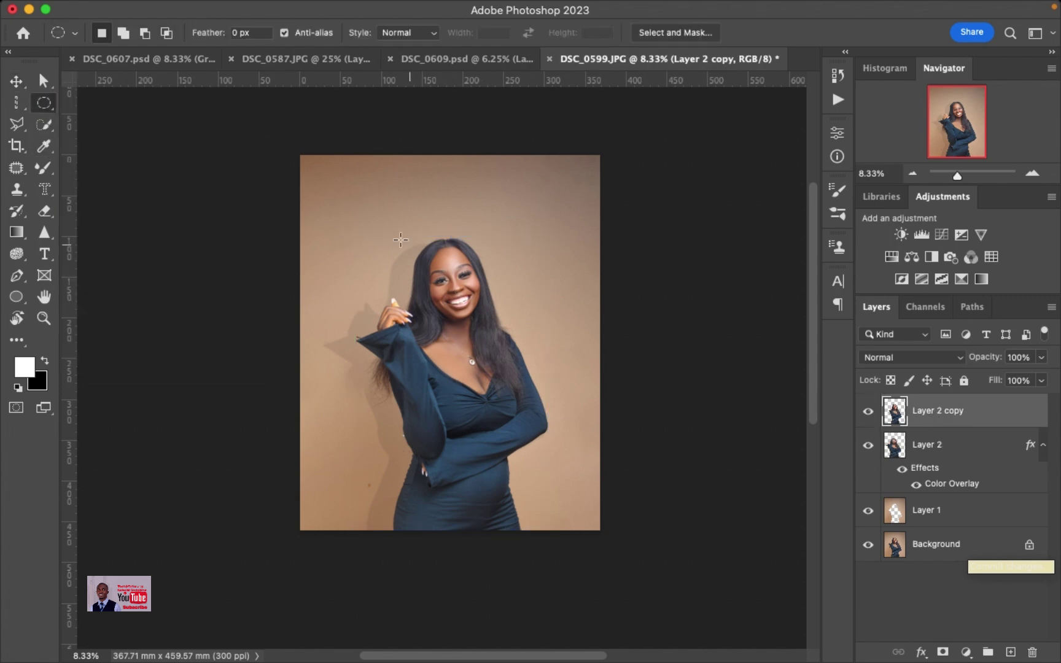
drag(366, 222, 596, 447)
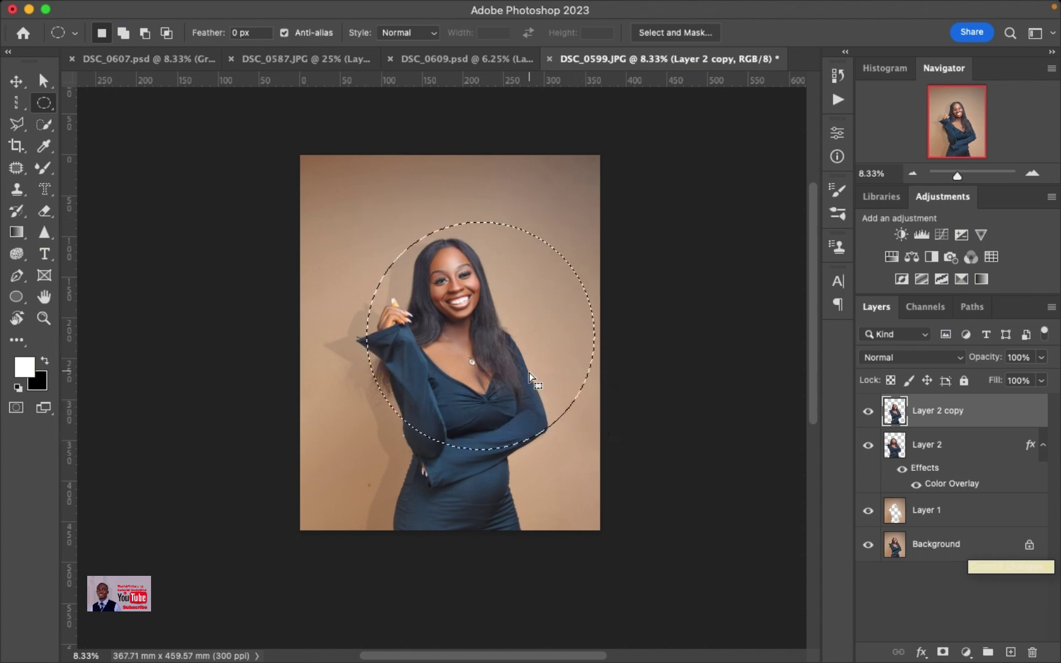
drag(529, 372, 497, 370)
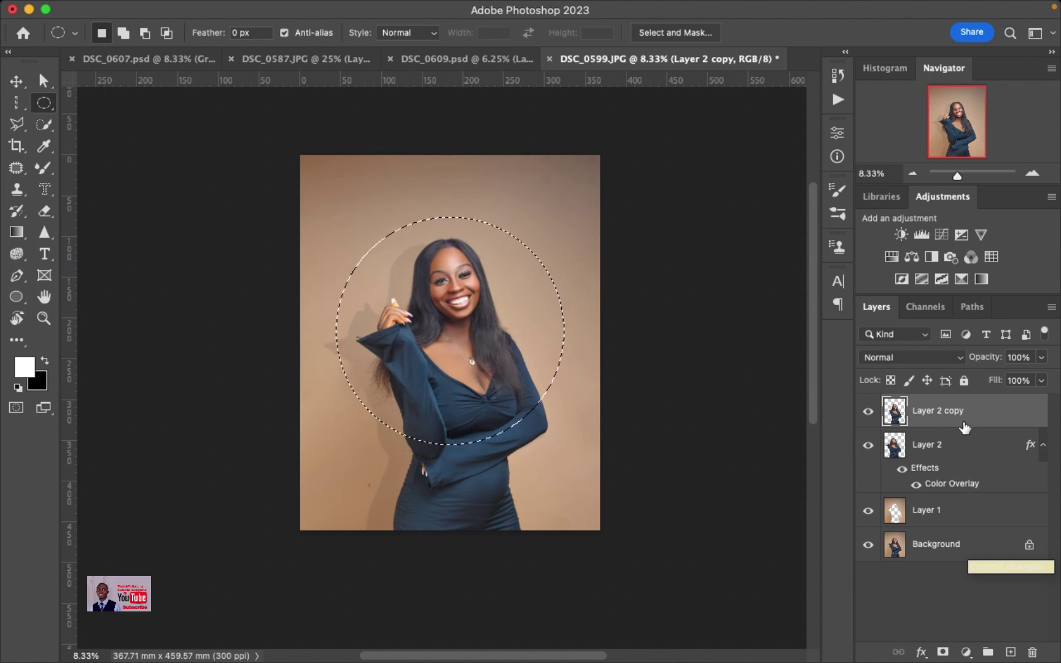
click(1010, 652)
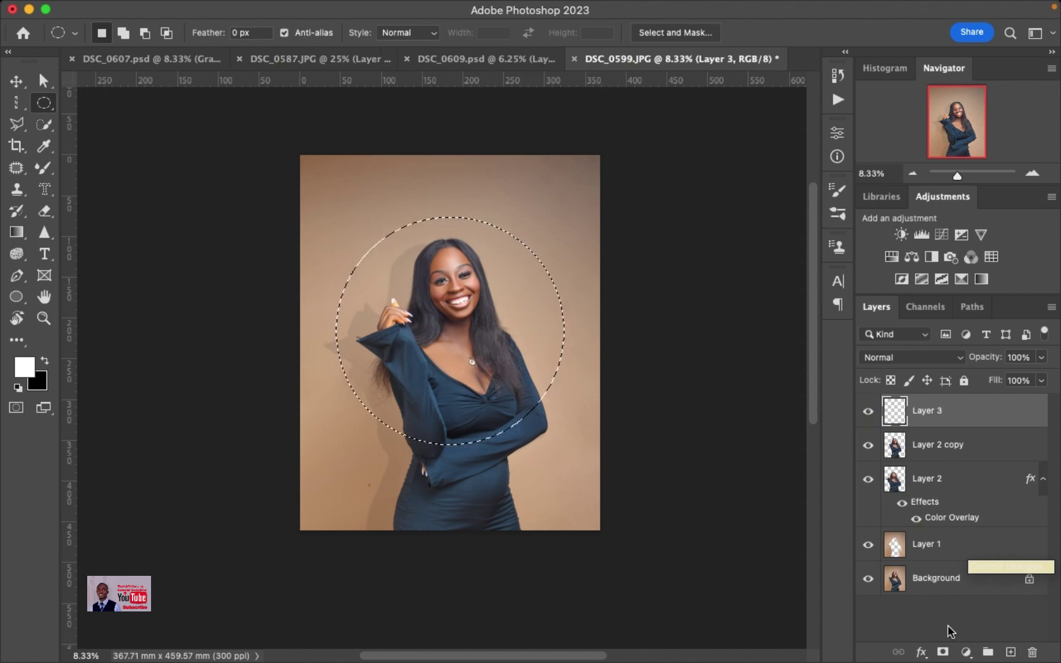
click(965, 652)
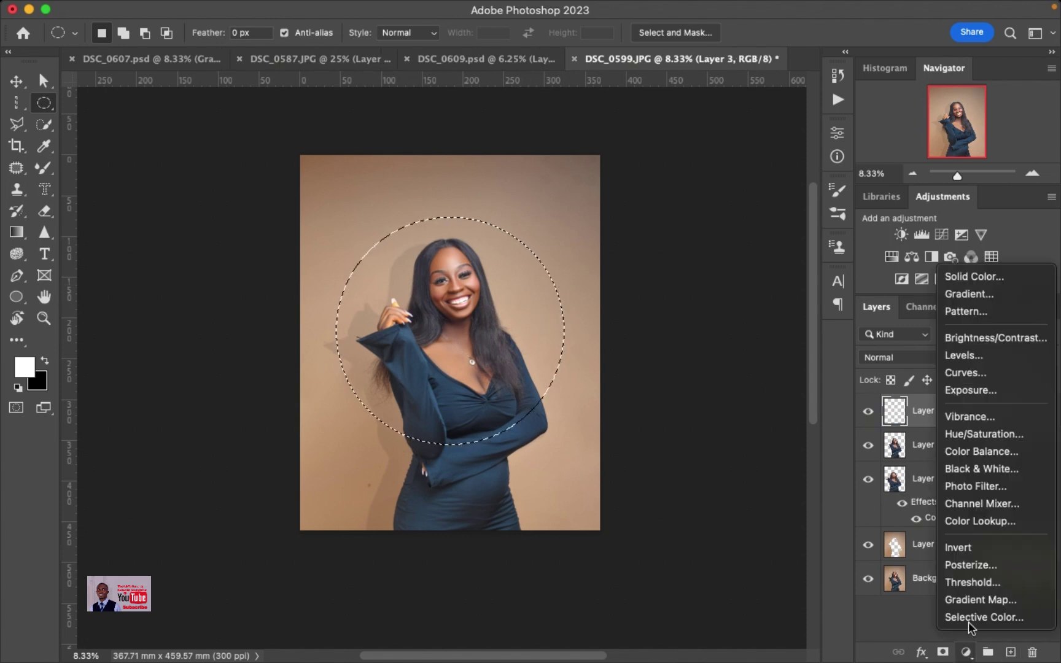
click(989, 278)
click(1021, 314)
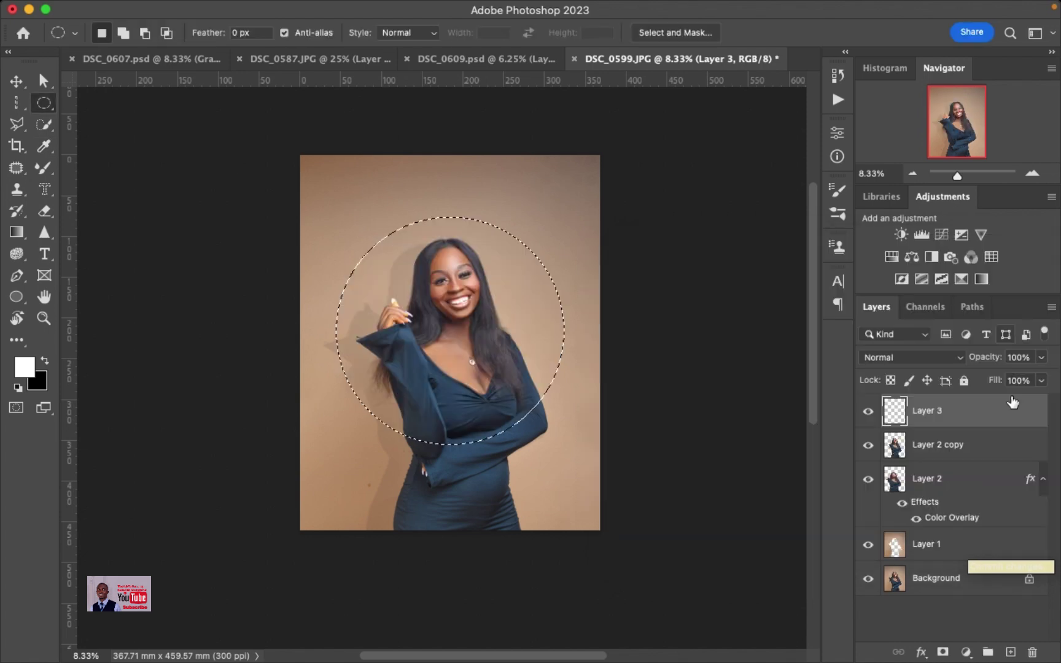
click(921, 653)
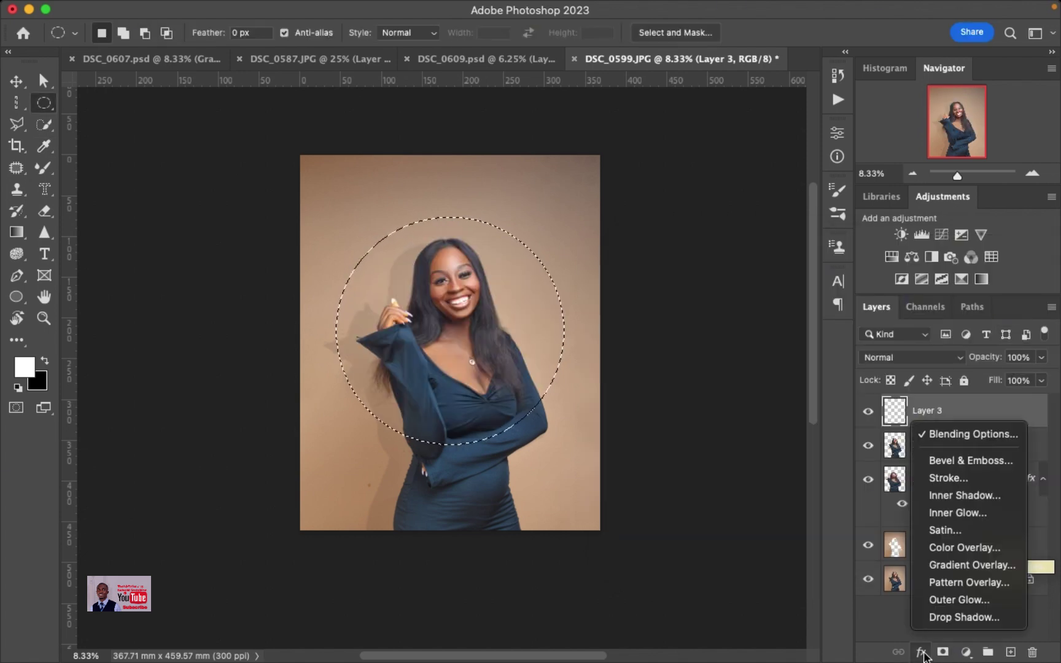
click(962, 548)
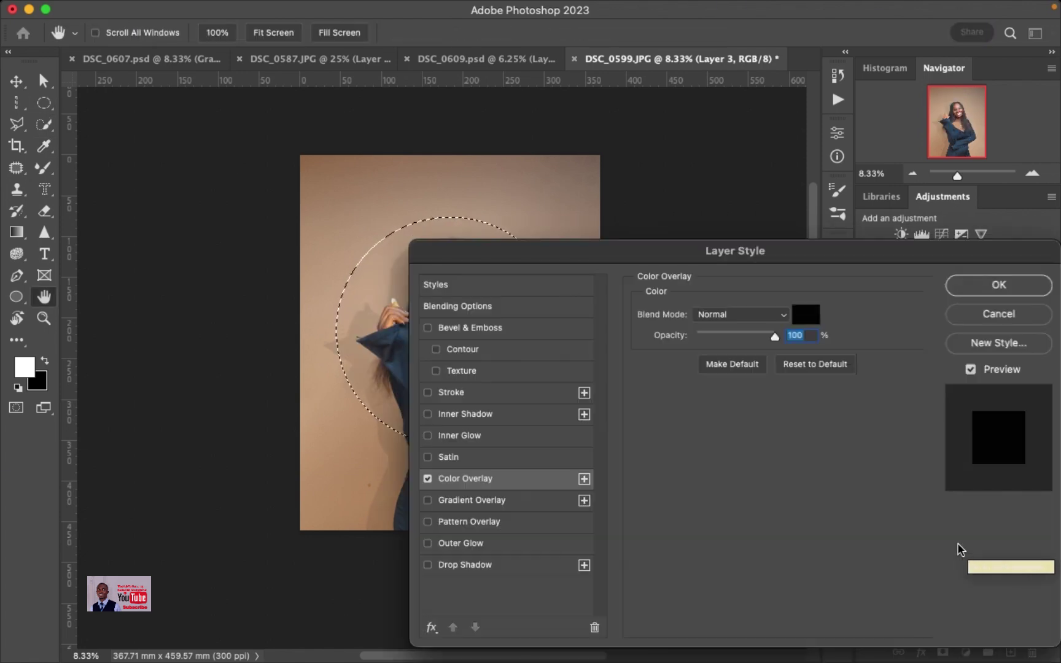
click(997, 314)
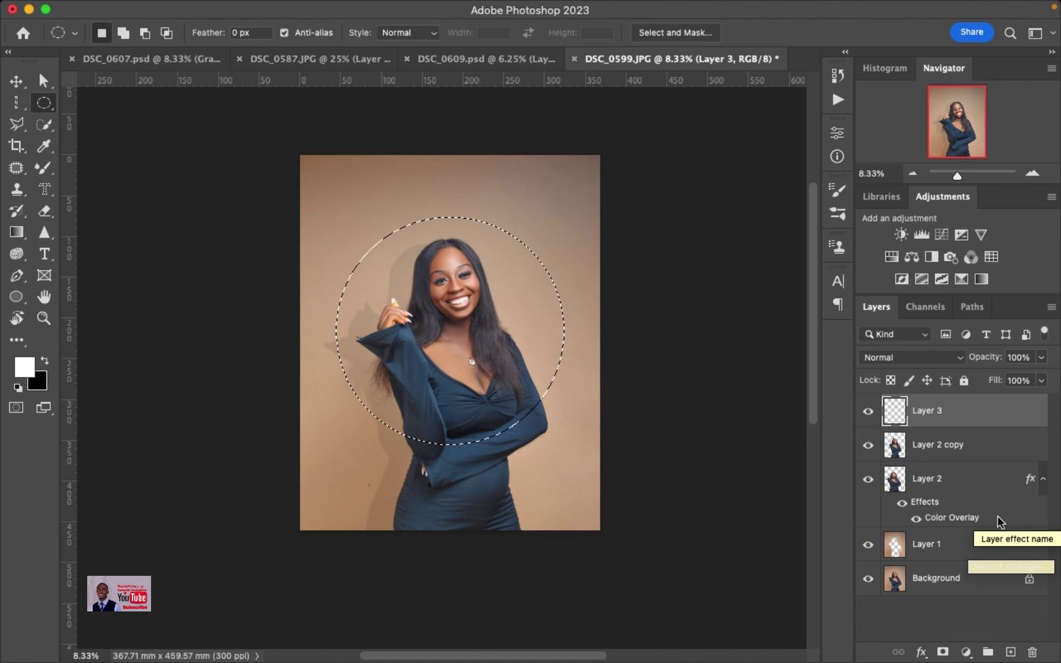
Invert the circular selection and add a near-black 030303 Solid Color fill layer outside the circle at 45% opacity.
right_click(511, 266)
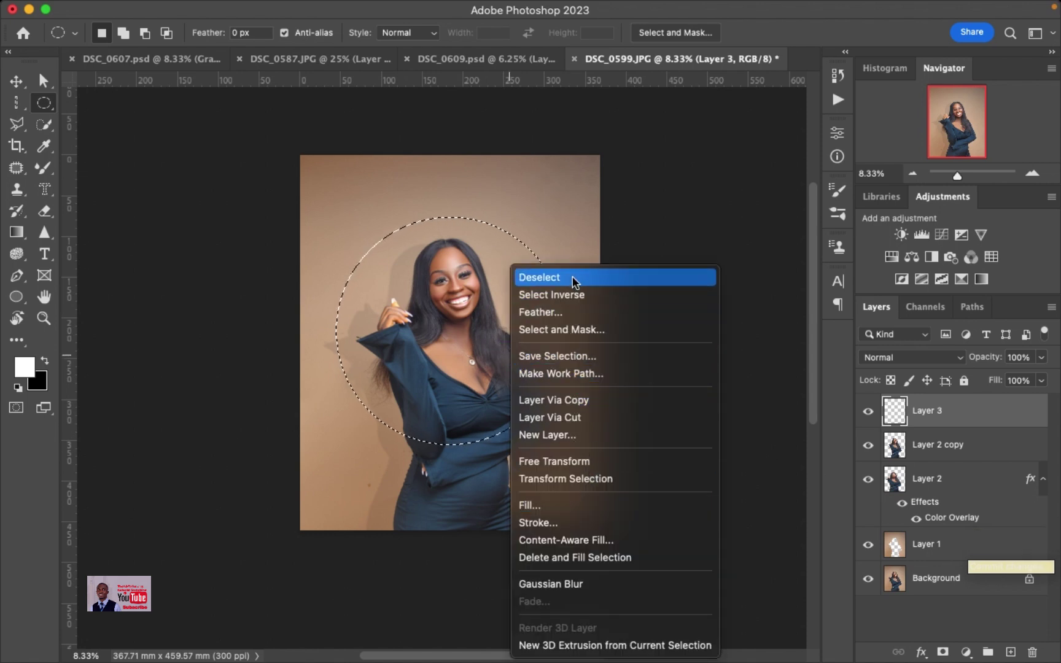
click(574, 295)
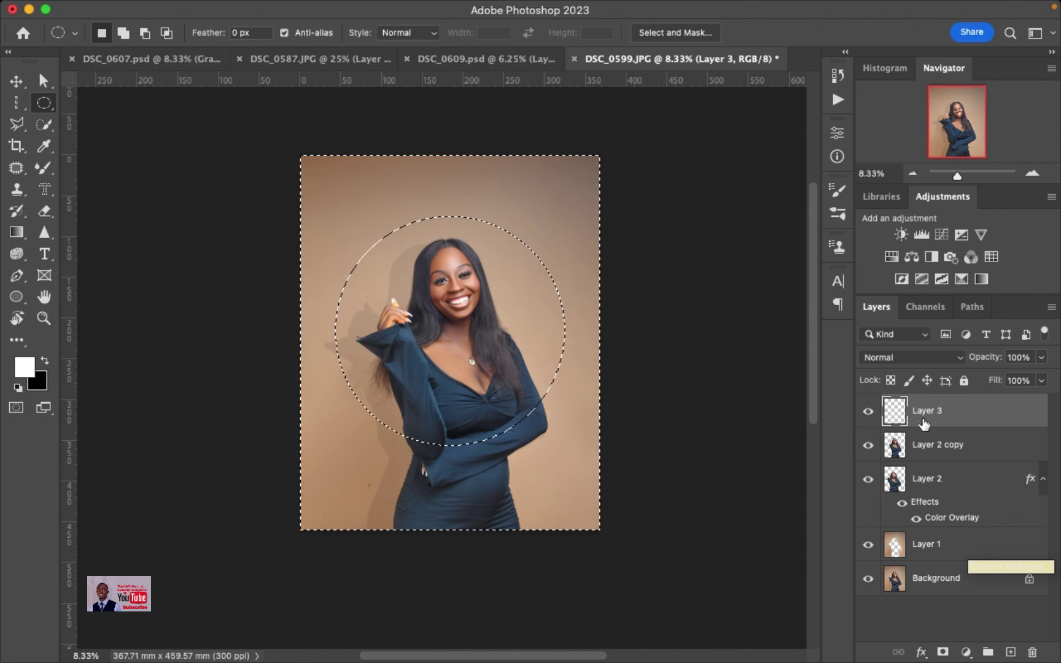
click(965, 652)
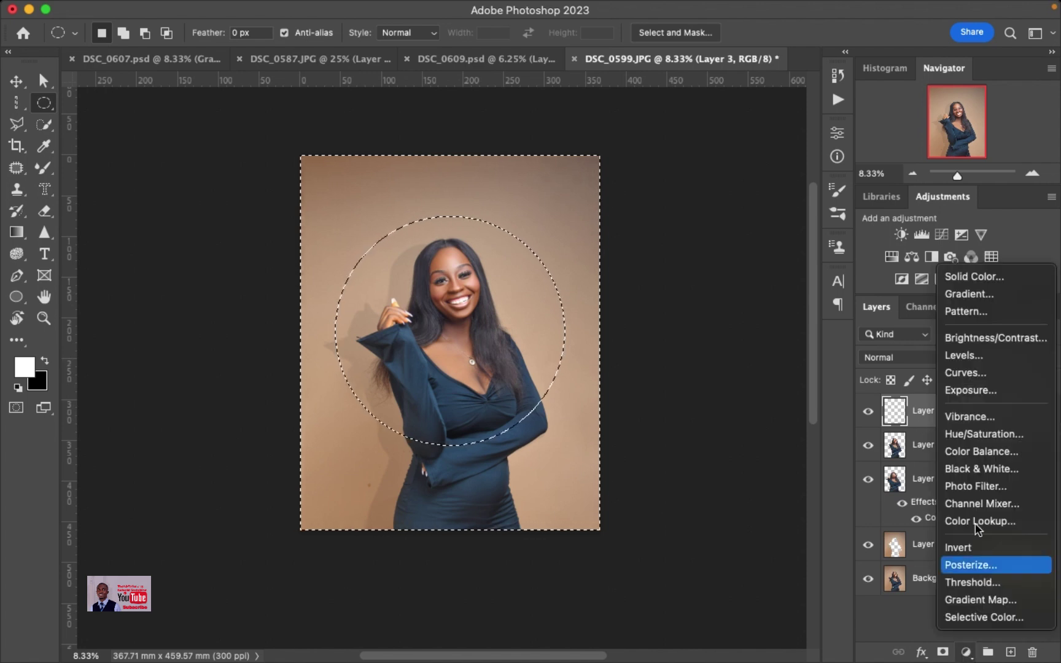
click(973, 277)
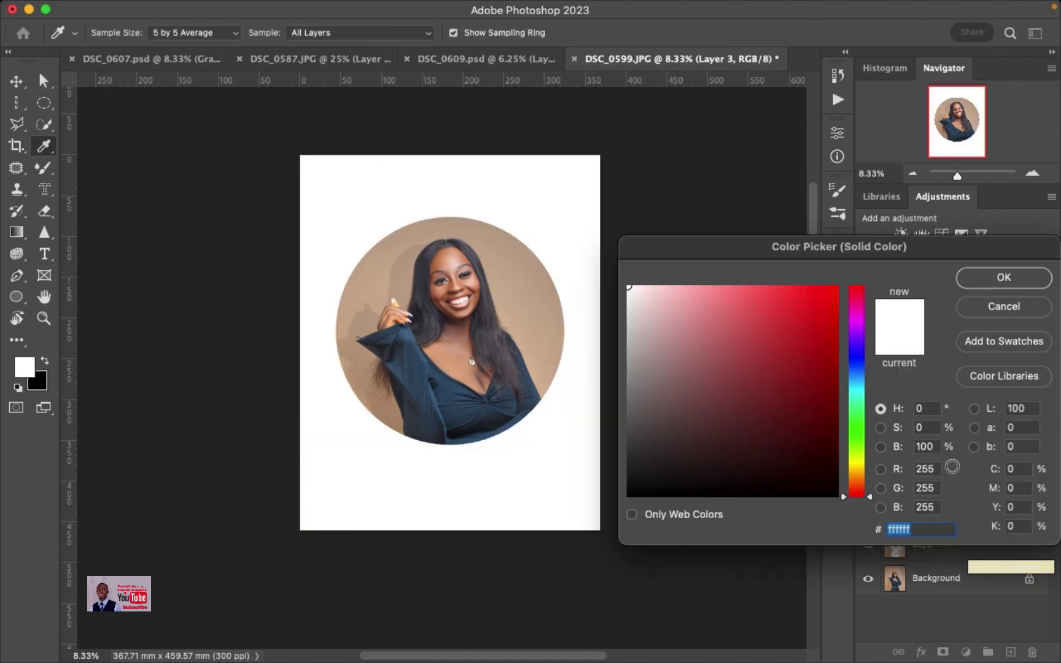
click(632, 494)
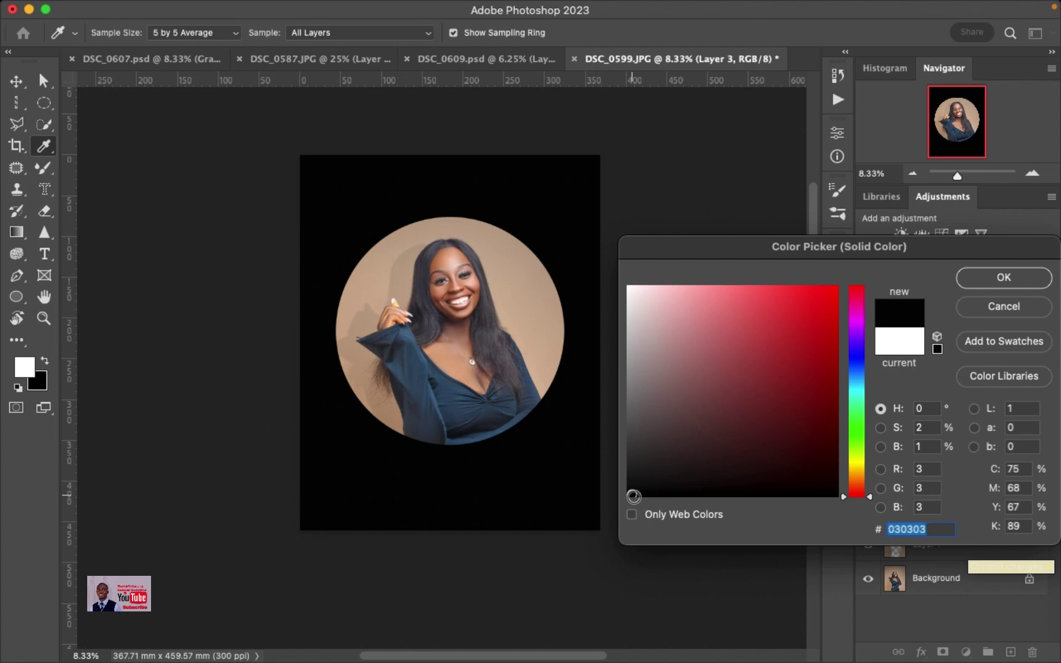
click(986, 281)
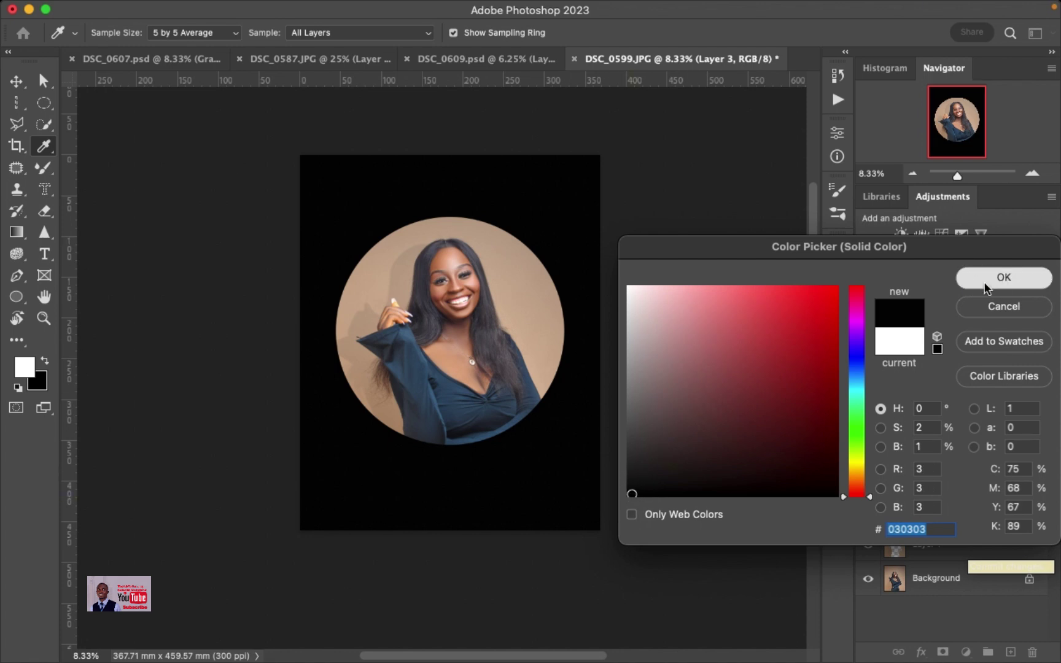
drag(991, 365, 943, 368)
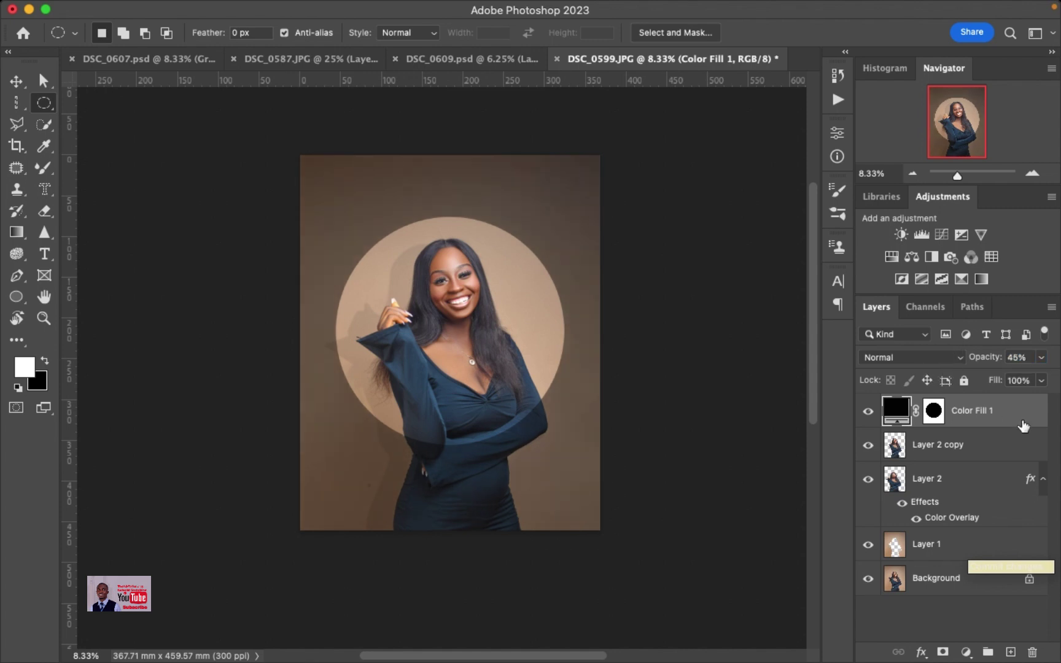
Feather the Color Fill 1 layer mask by about 66 px to soften the edge of the light circle.
double_click(934, 416)
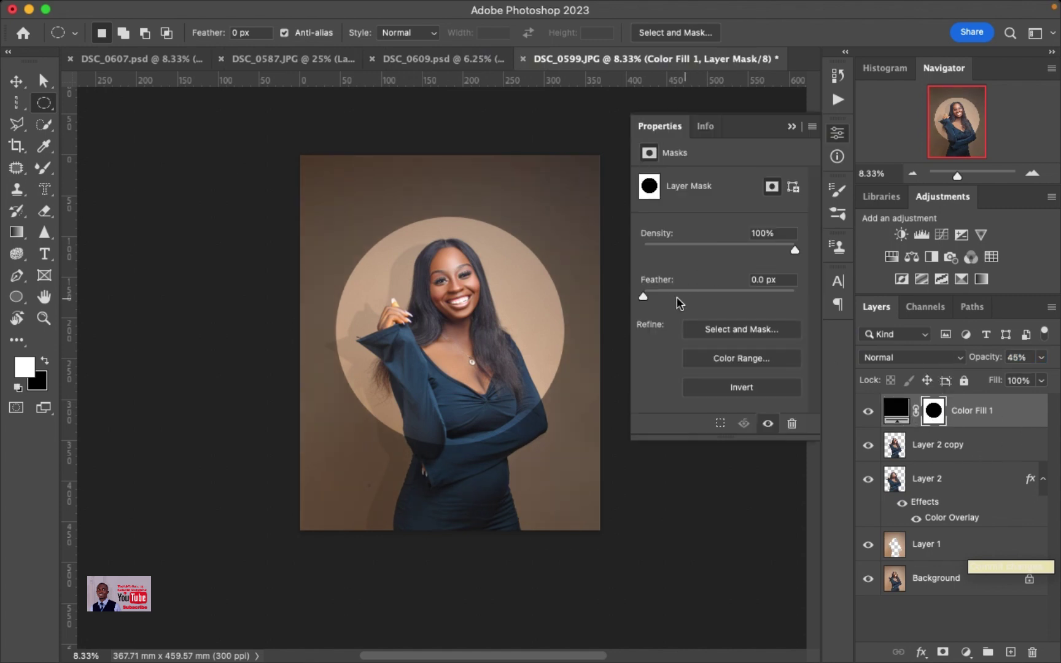
drag(643, 297, 747, 299)
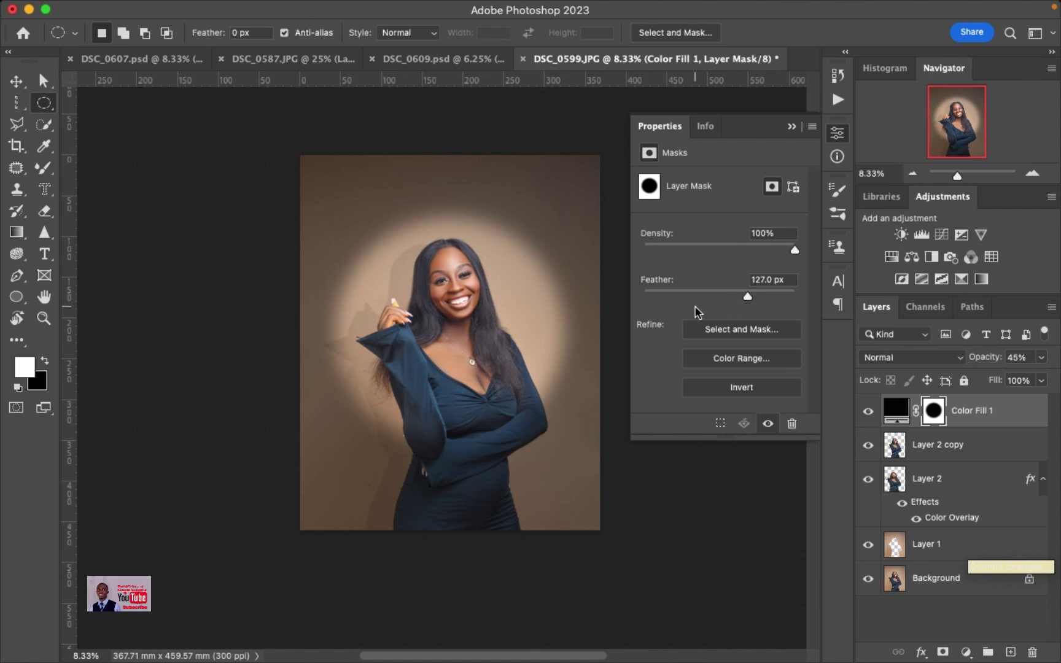
drag(747, 298, 731, 296)
click(737, 297)
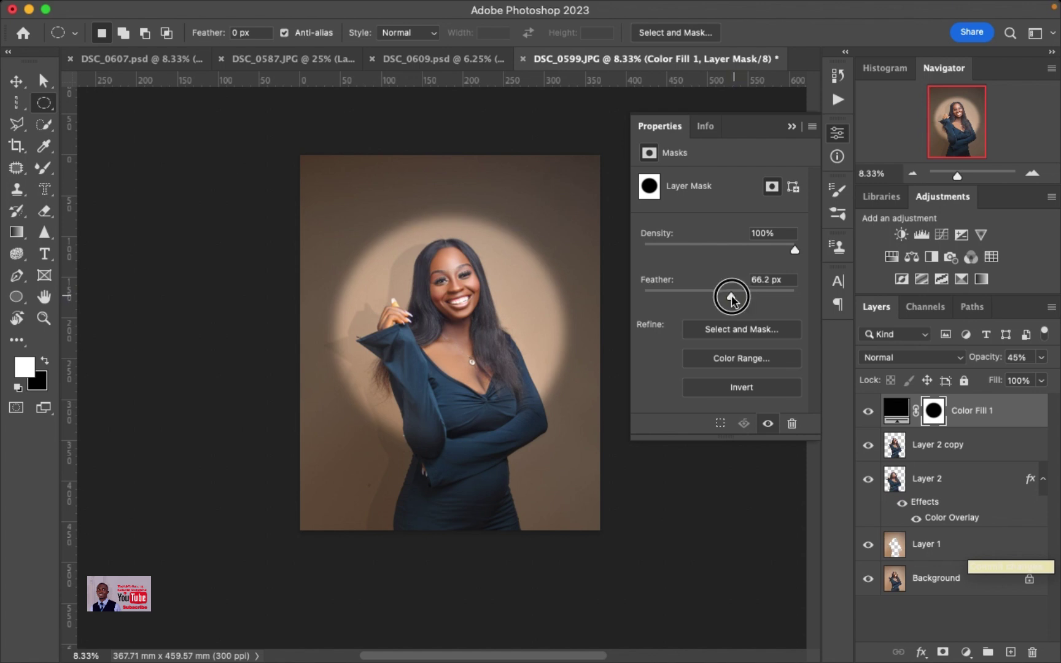
click(791, 127)
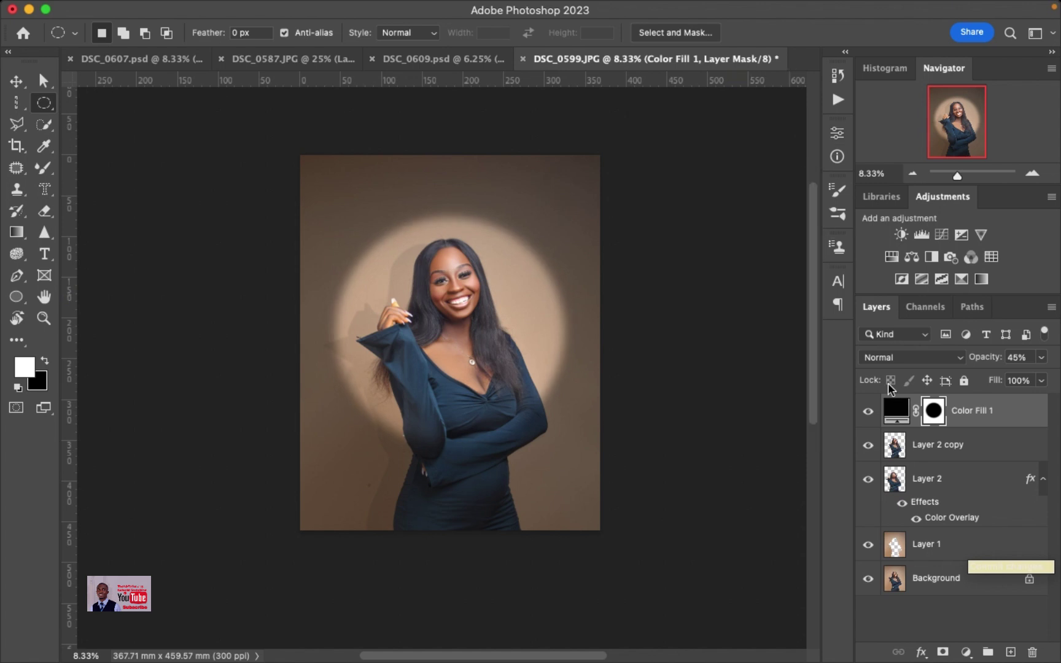
Strengthen the backdrop shadow by setting Layer 2's opacity to 17%, and leave all layers deselected.
click(939, 481)
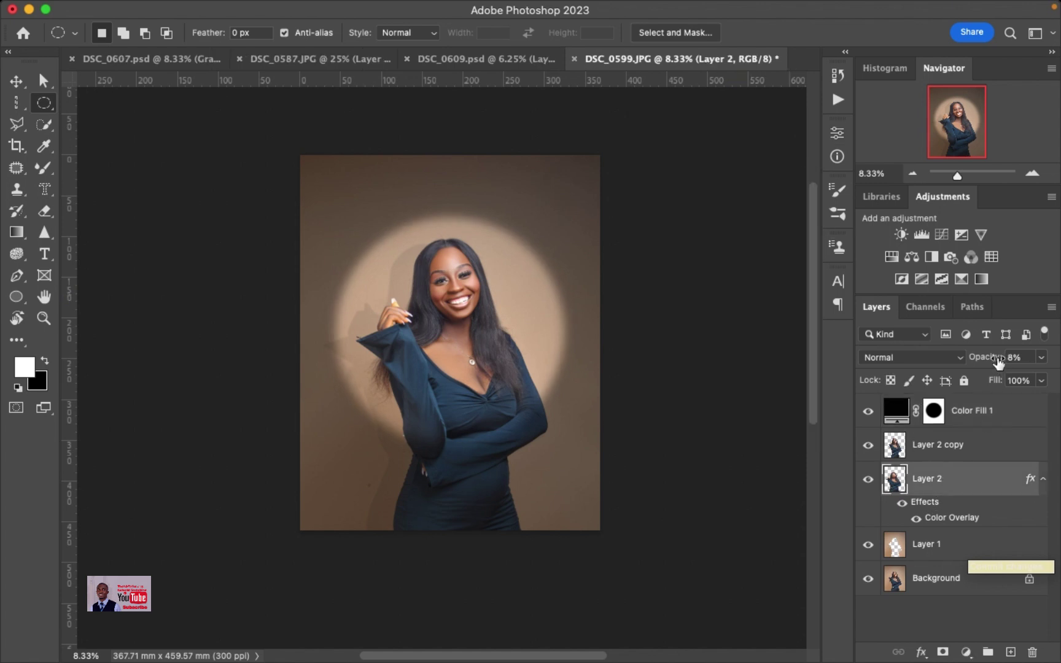
drag(998, 362, 998, 361)
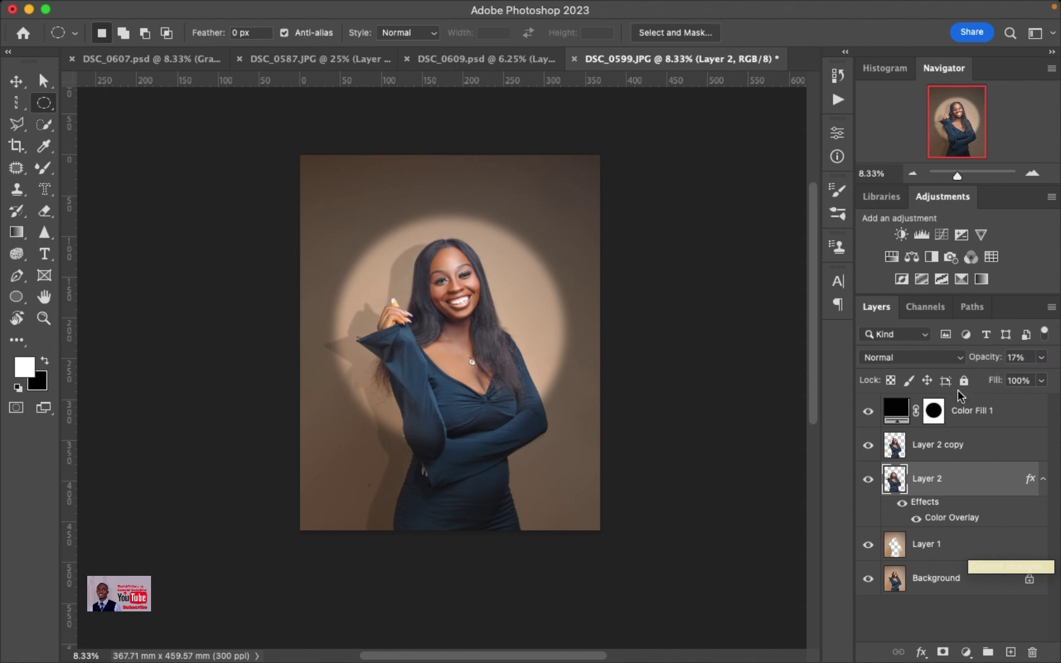
drag(998, 362, 1000, 363)
click(16, 82)
click(709, 273)
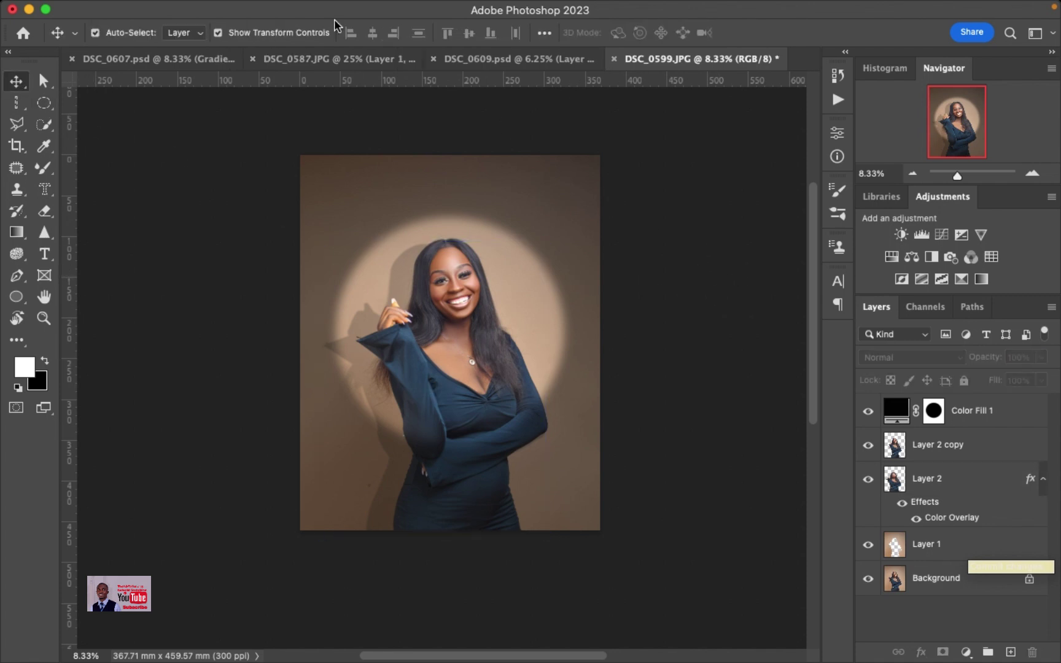
key(super+equal)
key(super+equal)
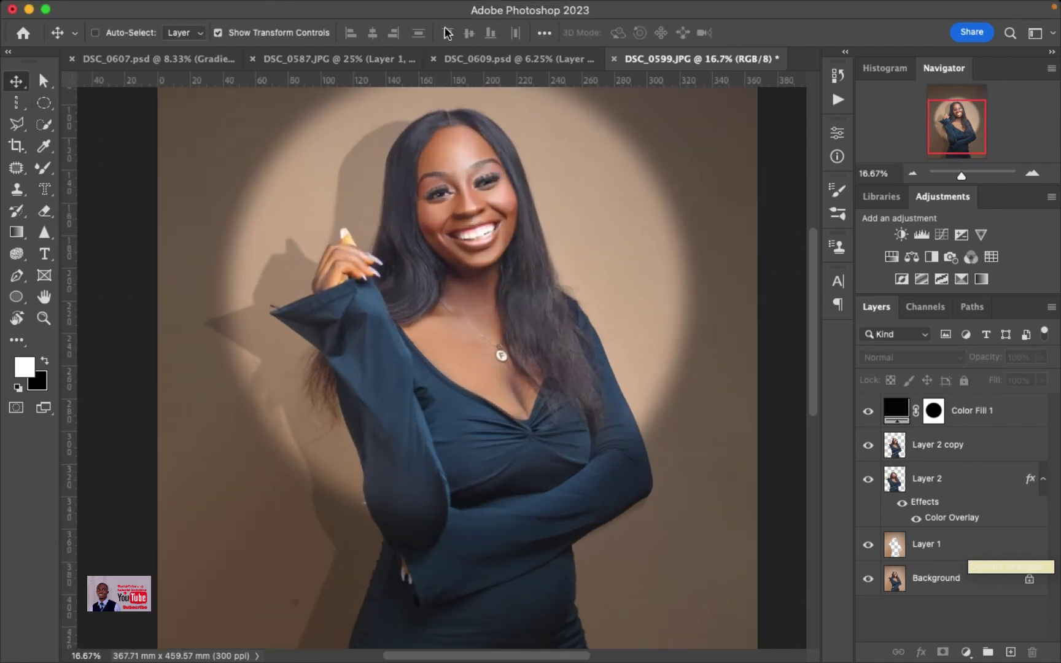
Select the woman's face, neck, chest and raised hand on Layer 2 copy with Quick Selection, excluding the hair and dress.
click(42, 123)
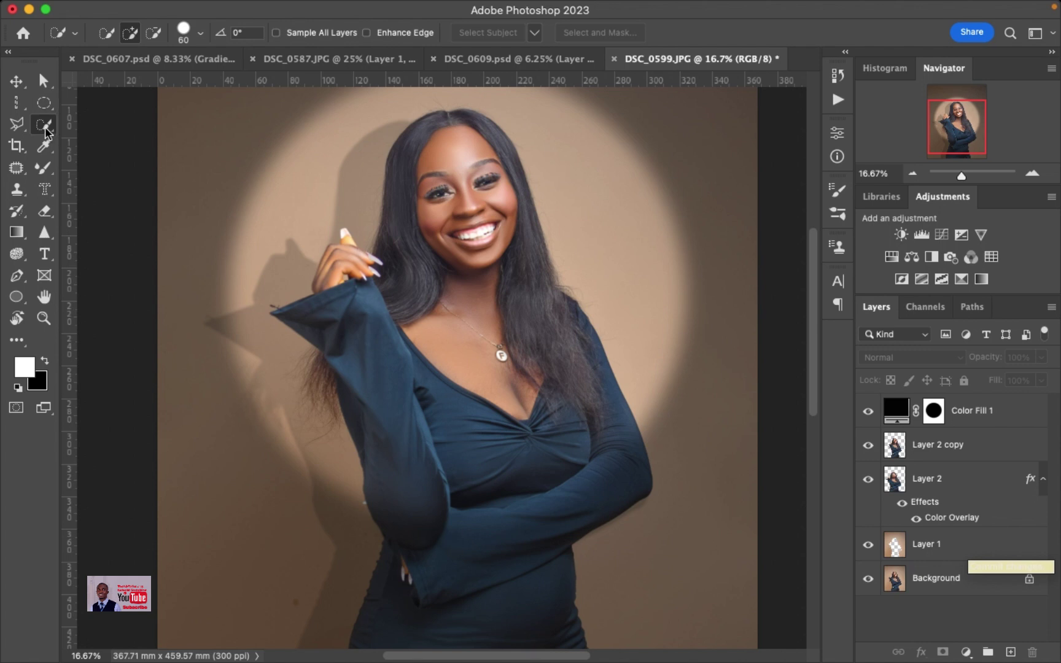
click(911, 437)
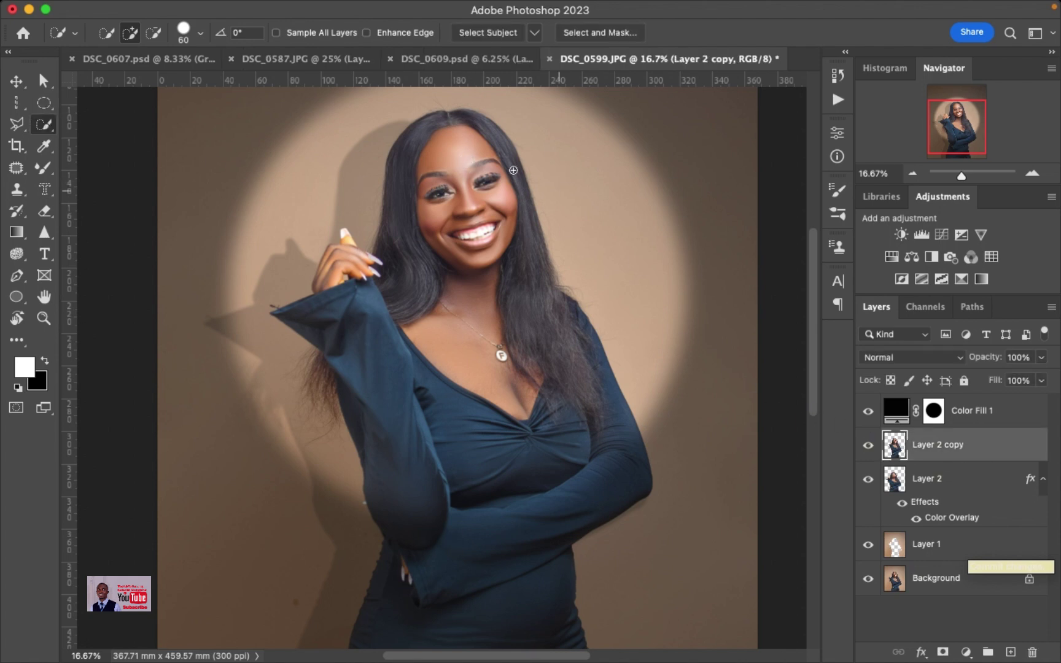
mouse_move(452, 154)
mouse_down()
mouse_move(486, 208)
mouse_move(488, 306)
mouse_move(444, 308)
mouse_move(382, 239)
mouse_move(365, 251)
mouse_up()
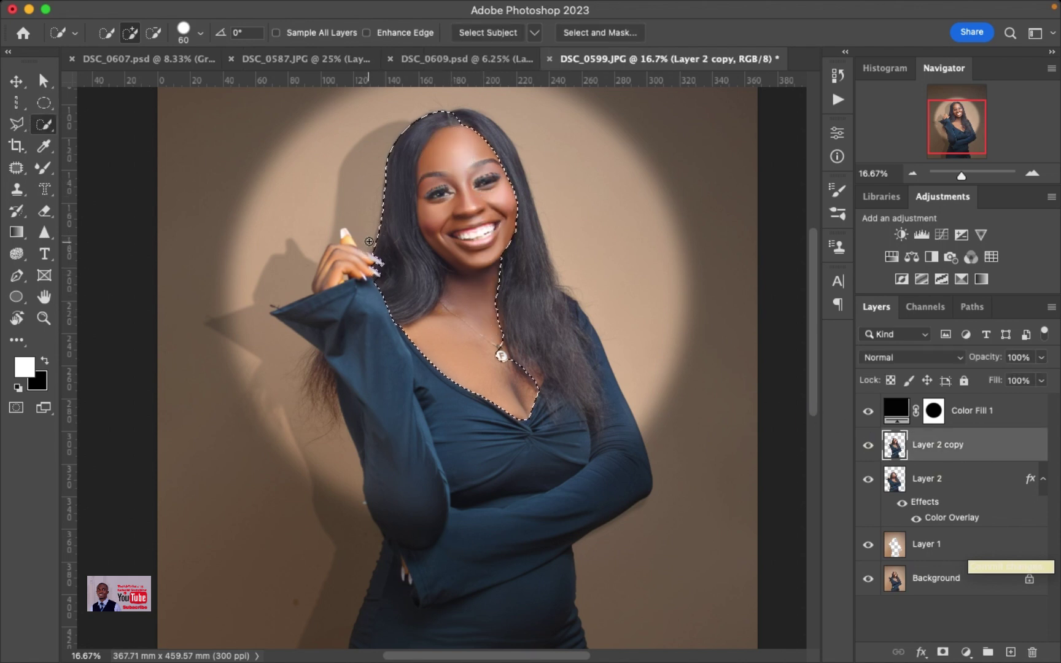
key(alt+bracketleft)
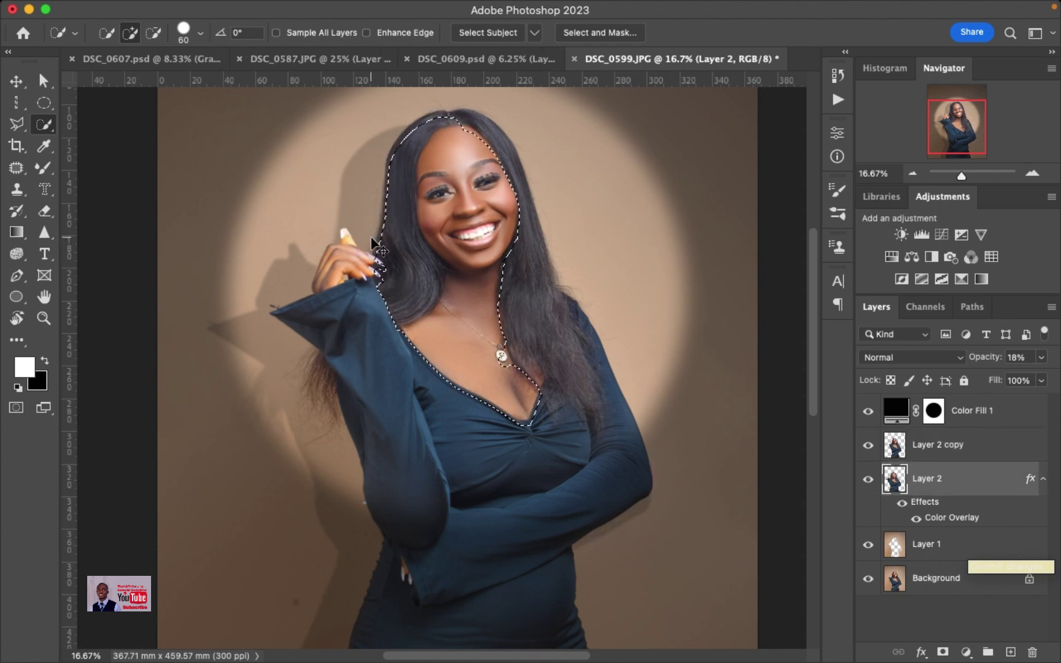
alt+click(375, 238)
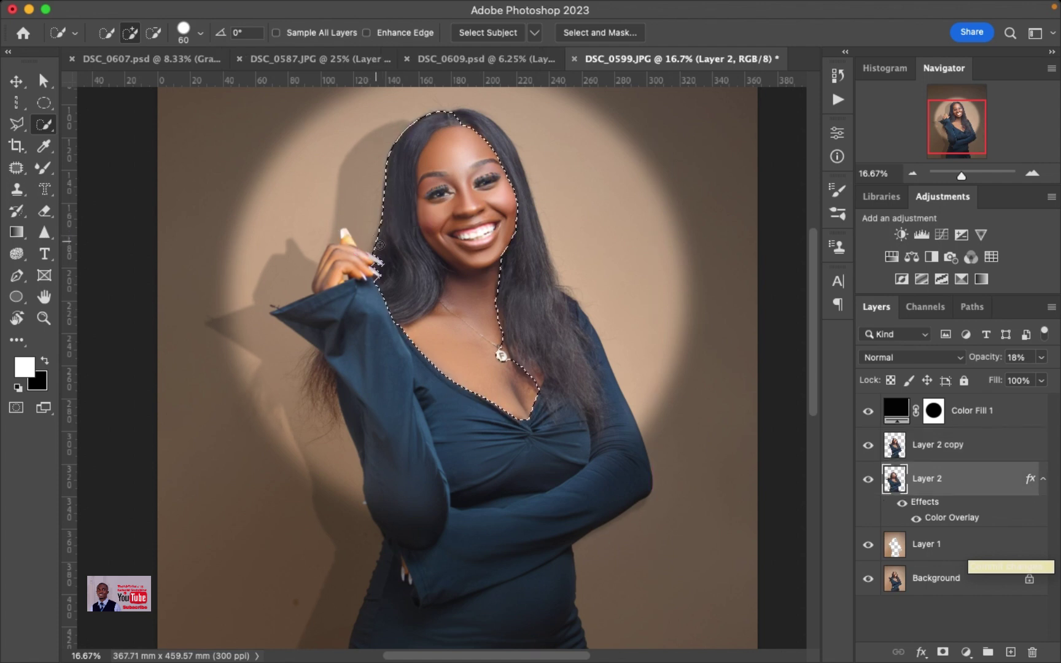
click(928, 442)
mouse_move(378, 245)
mouse_down()
mouse_move(393, 317)
mouse_move(408, 267)
mouse_move(386, 219)
mouse_move(444, 120)
mouse_up()
drag(350, 257, 352, 239)
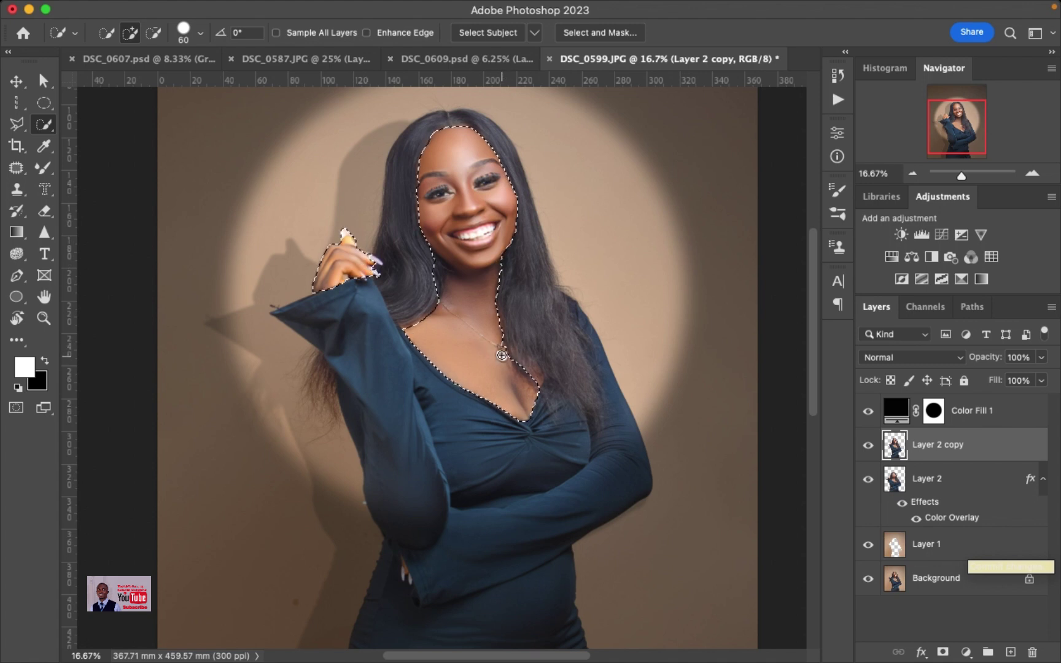
Feather the skin selection by 2 pixels and separate the selected skin onto its own layer above Layer 2 copy.
right_click(474, 186)
click(494, 234)
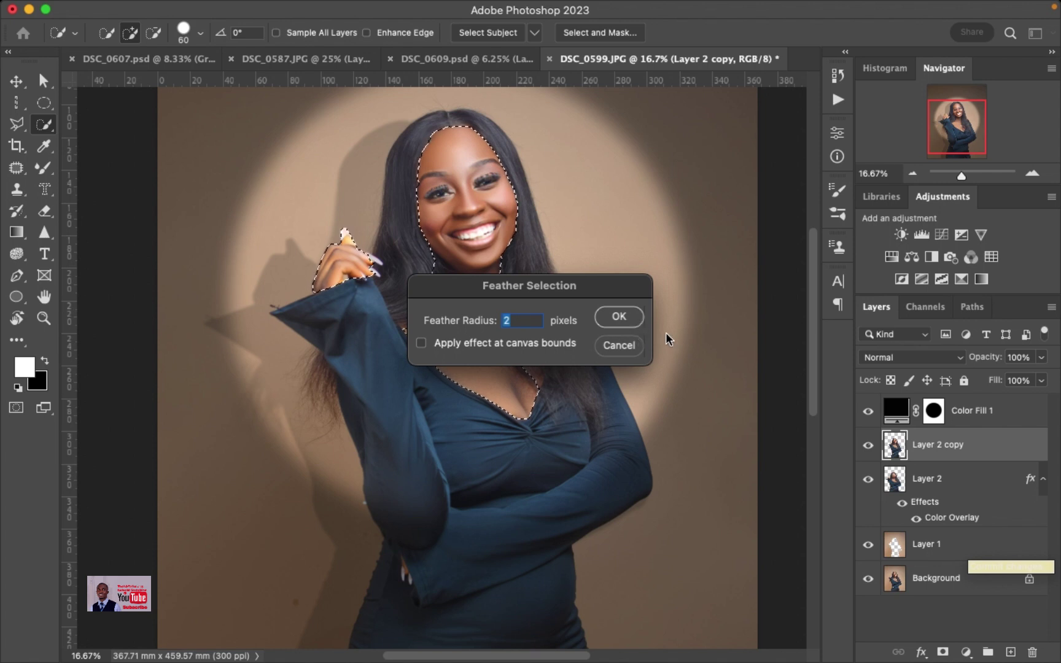
click(636, 321)
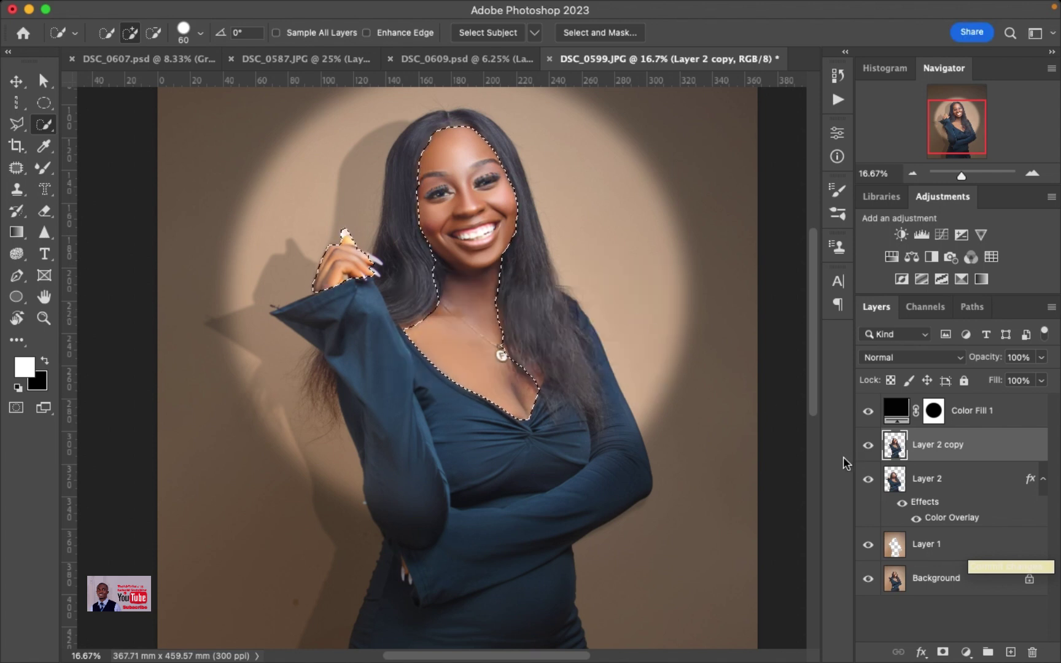
key(super+j)
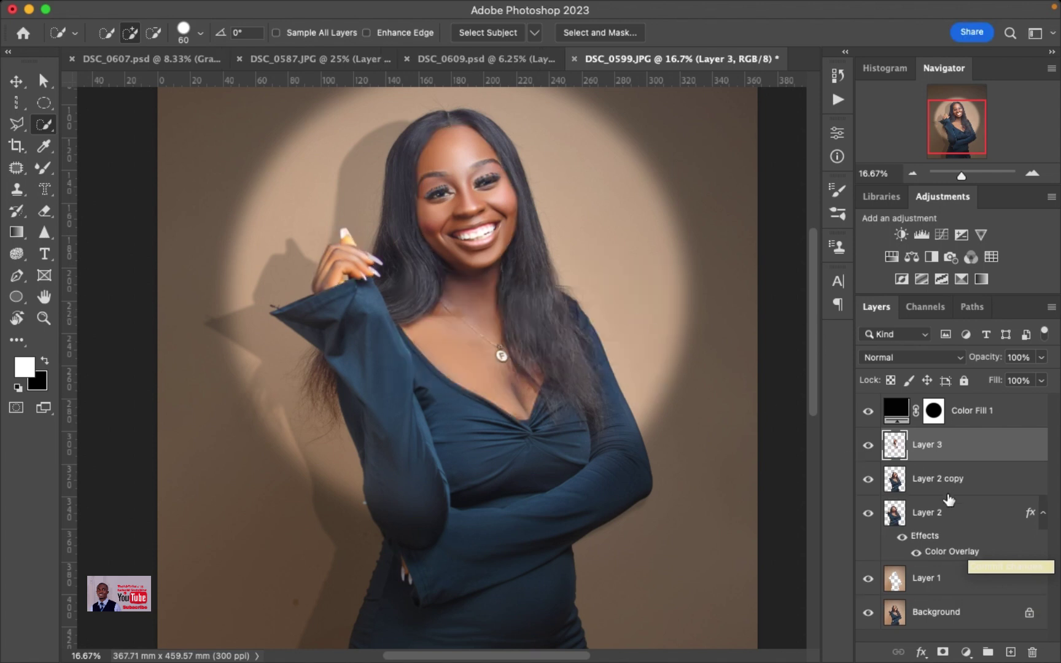
key(super+z)
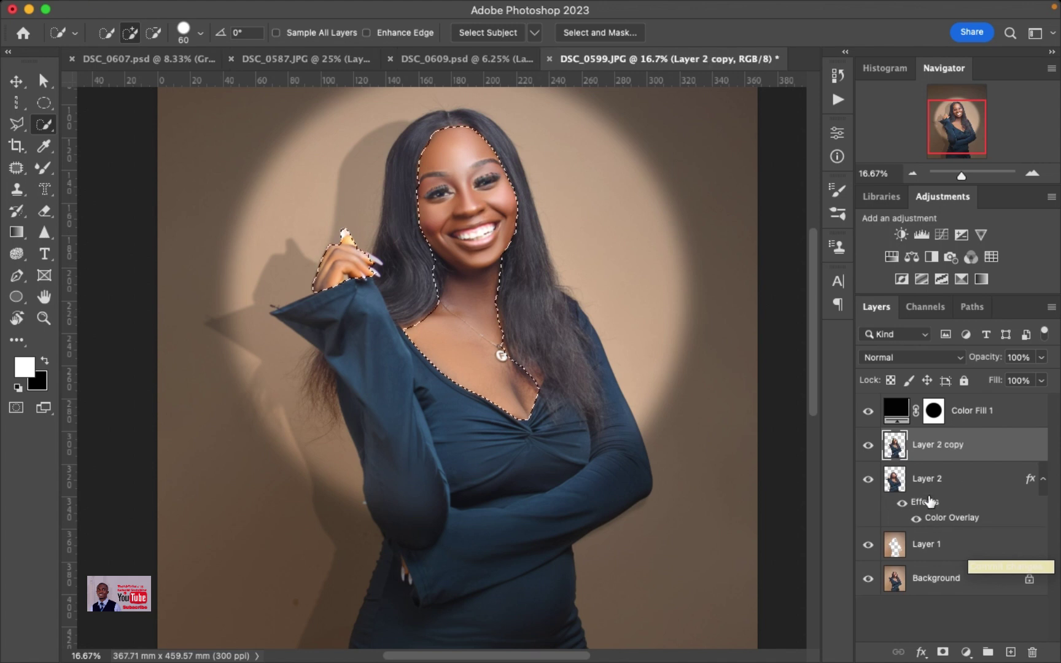
right_click(470, 266)
click(520, 400)
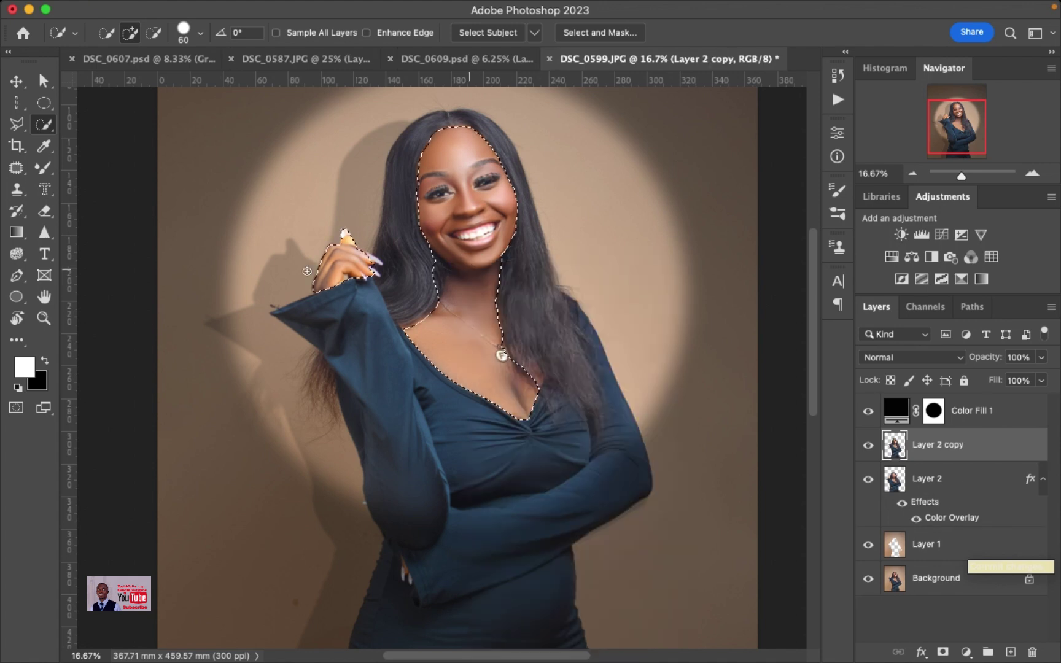
Darken the midtones of Layer 2 copy with a Levels adjustment to deepen the dress and hair.
click(934, 485)
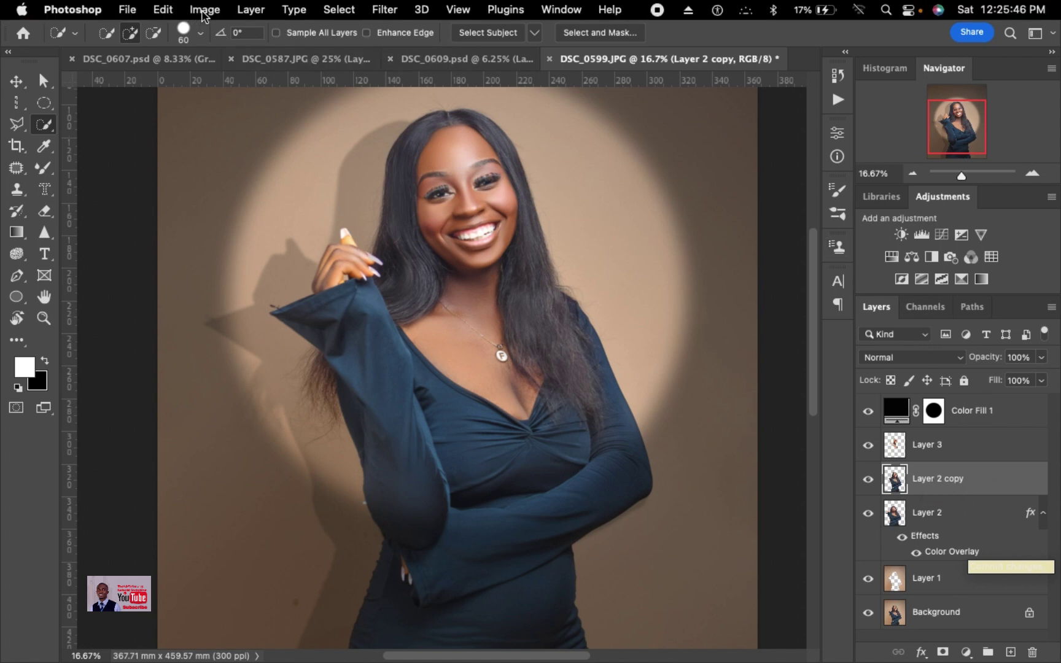
click(204, 15)
mouse_move(307, 64)
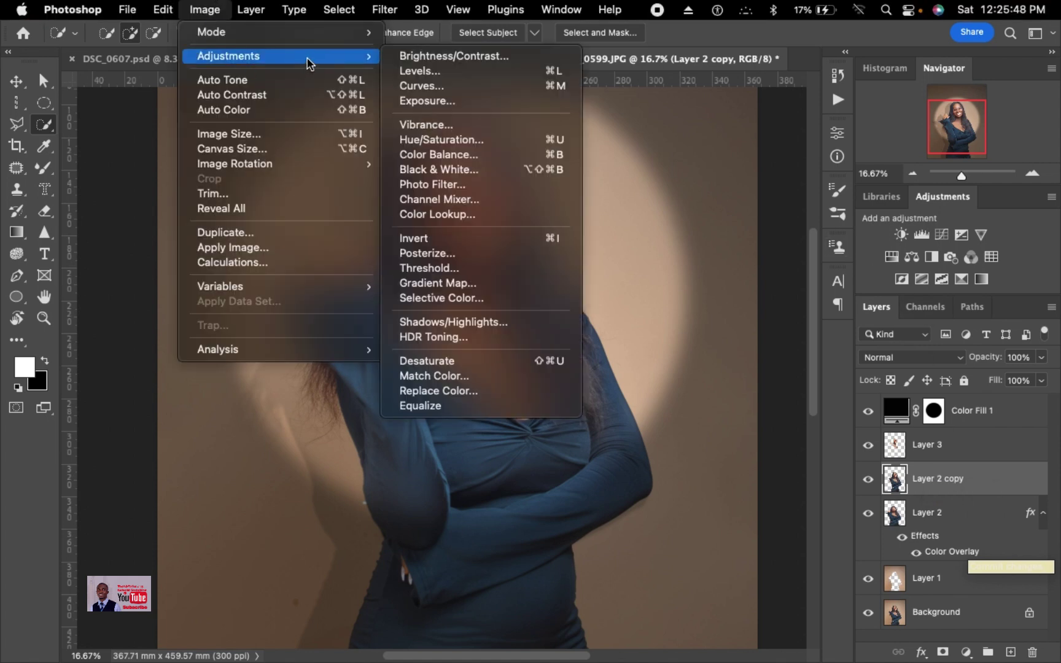
click(478, 73)
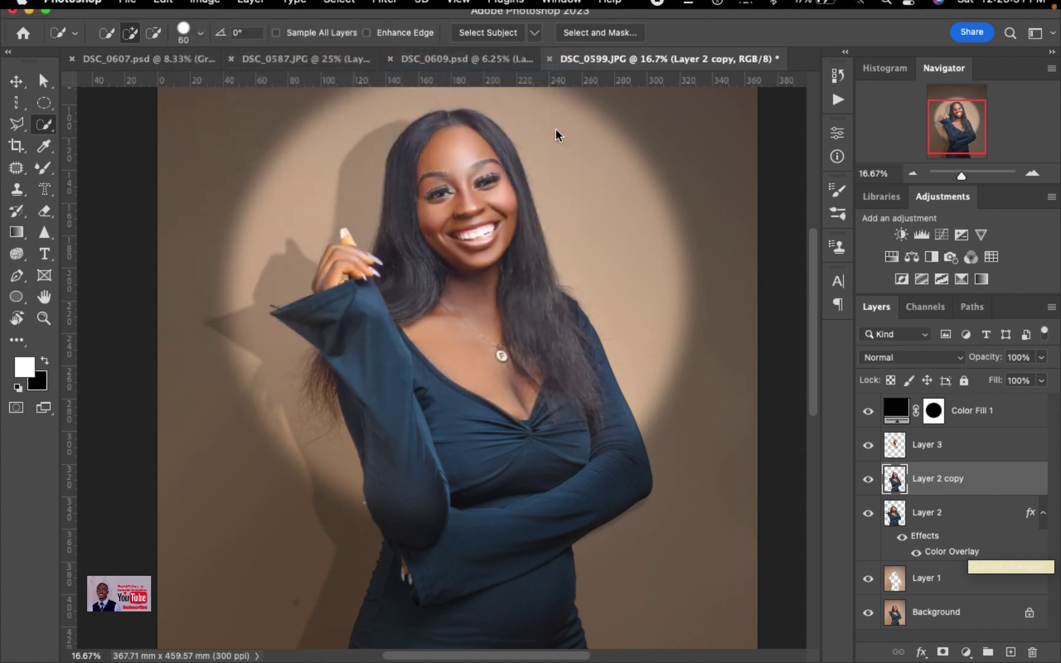
drag(132, 198, 141, 198)
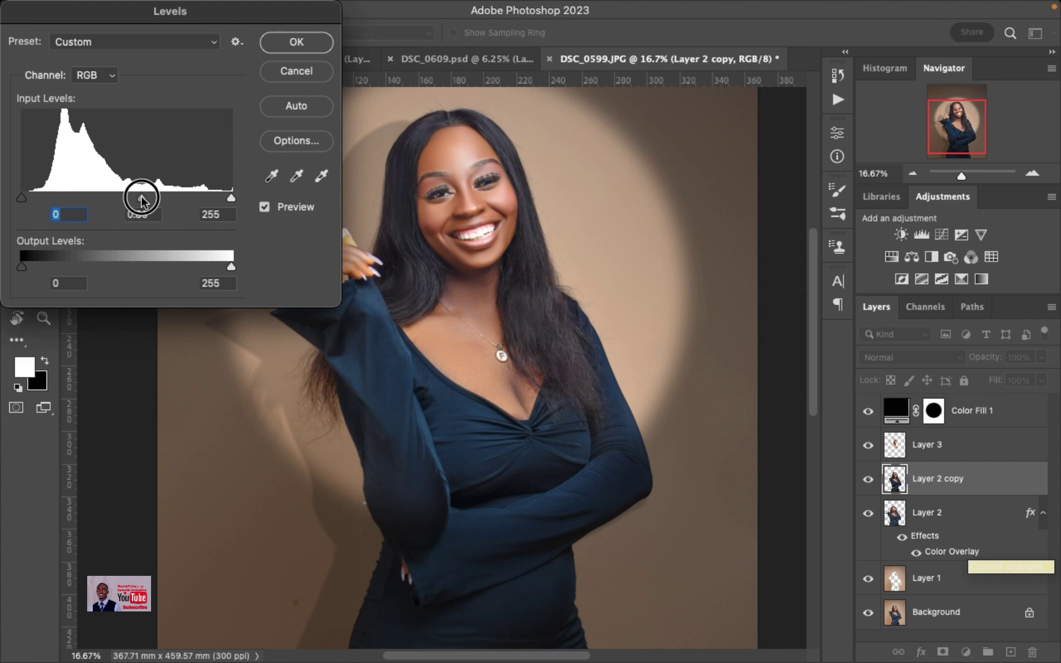
click(298, 41)
Add a Gradient Map adjustment layer directly above Layer 3.
key(super+minus)
key(super+minus)
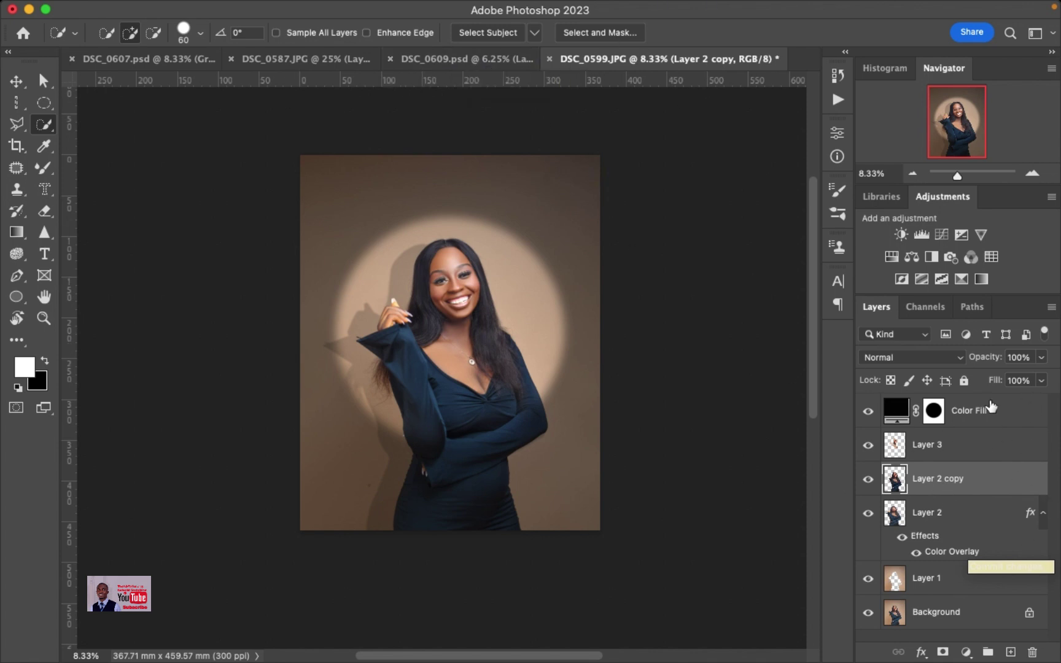
click(958, 445)
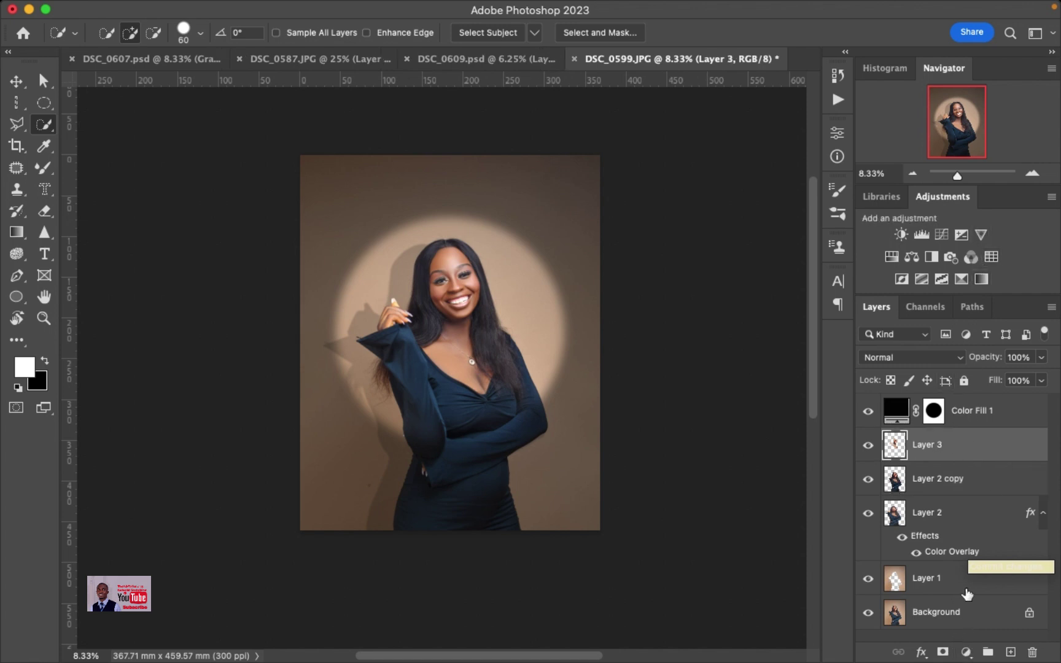
click(967, 652)
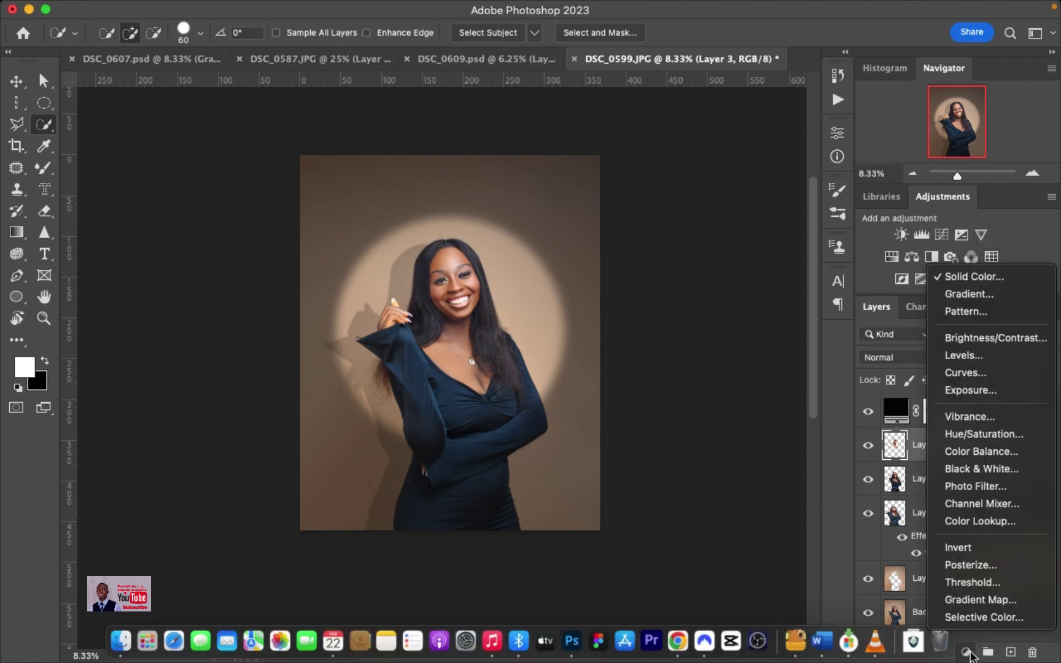
click(976, 600)
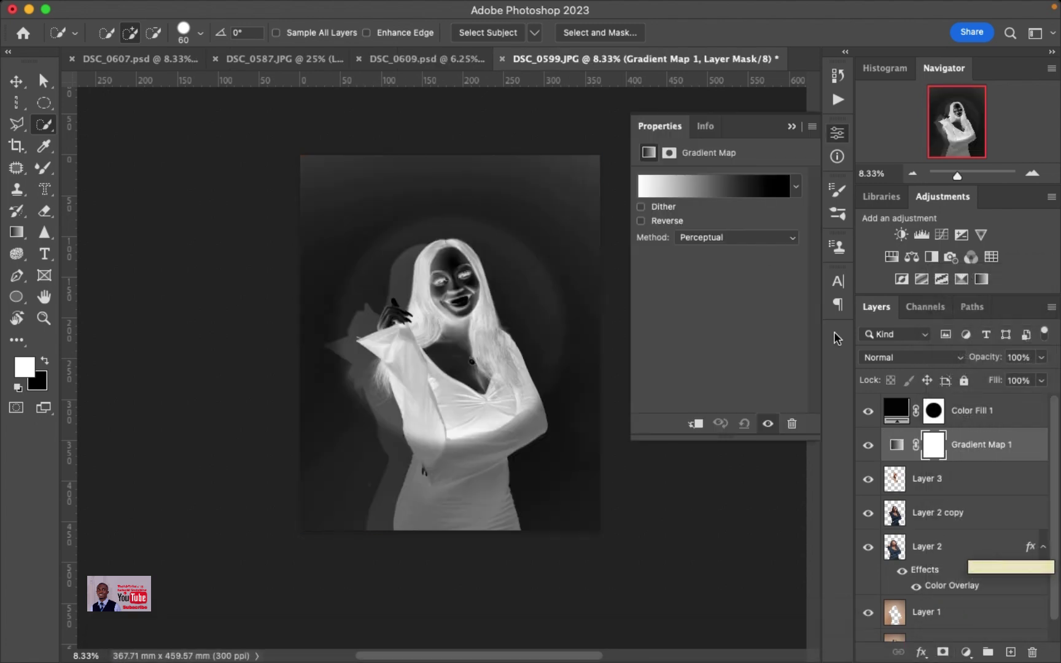
click(692, 187)
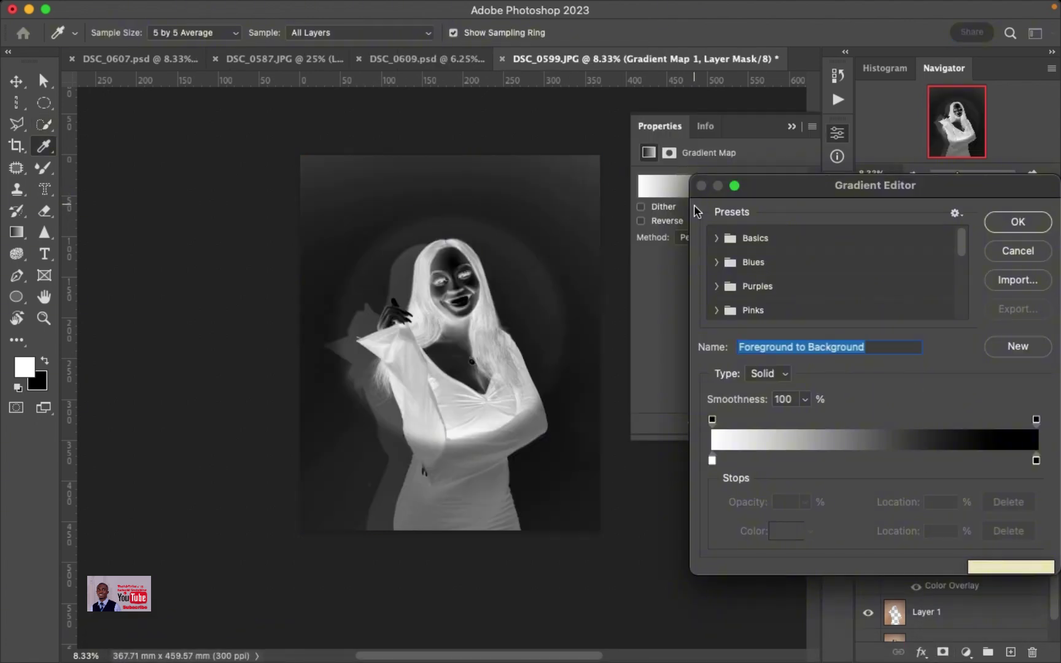
click(712, 460)
click(786, 531)
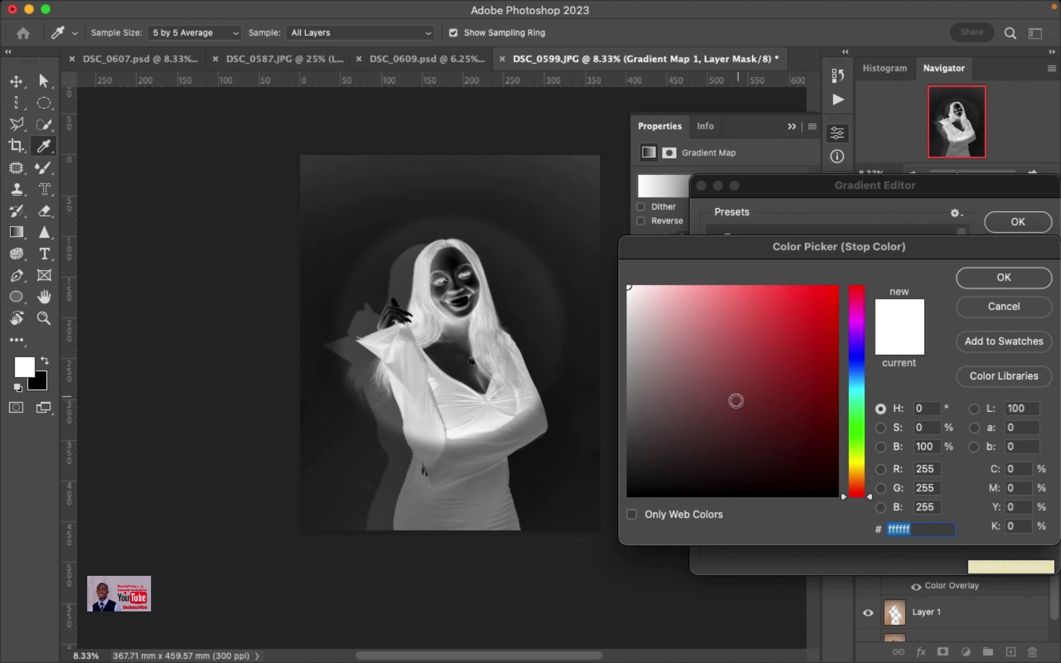
click(725, 405)
click(704, 442)
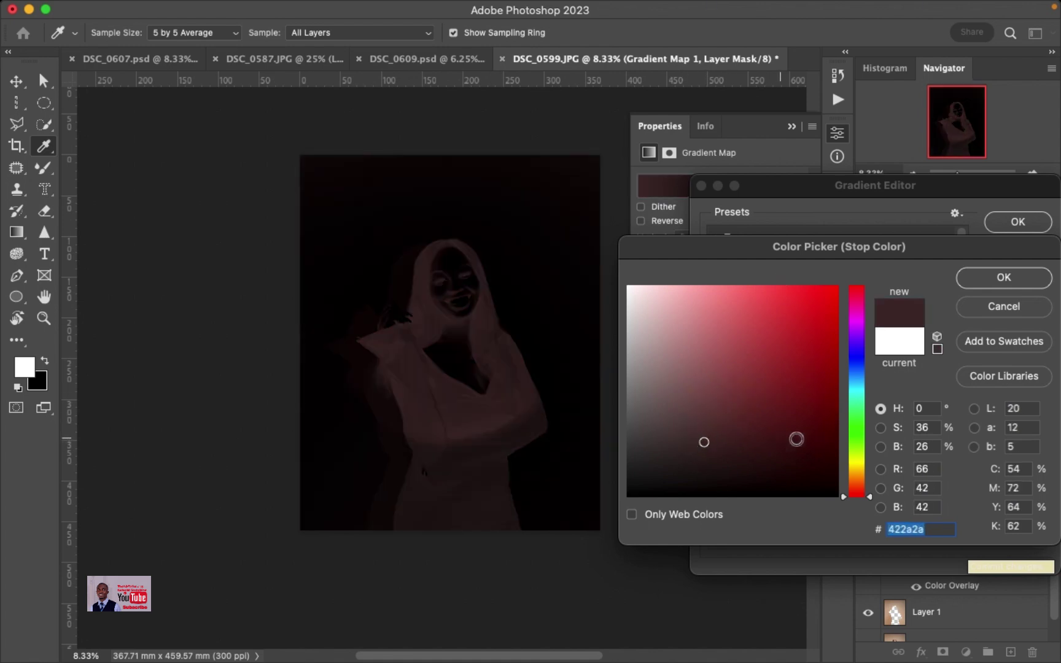
click(851, 462)
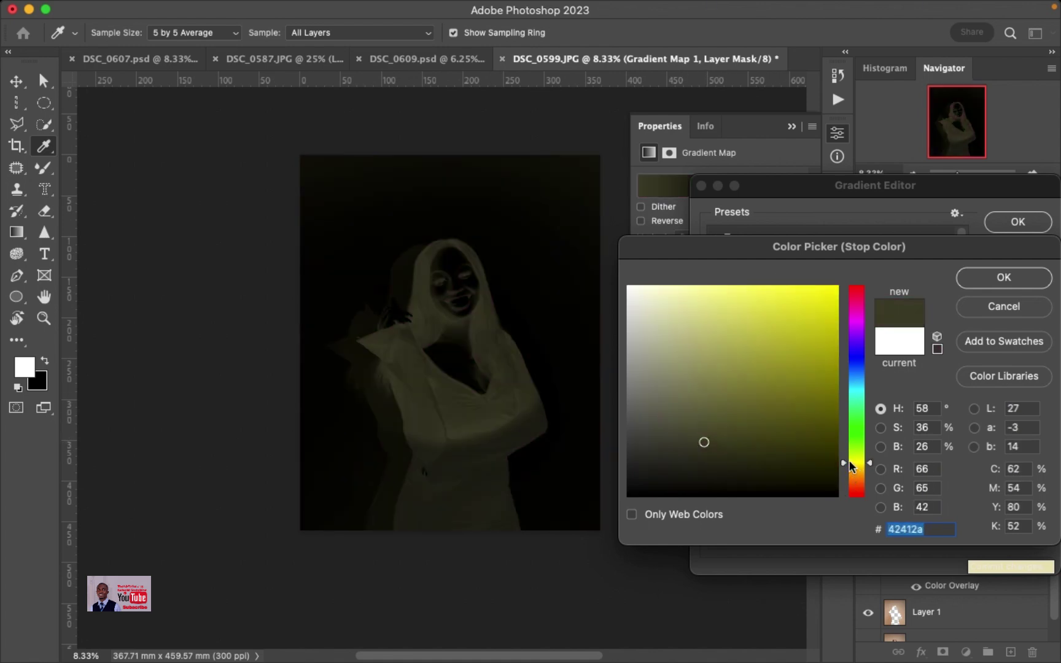
click(988, 307)
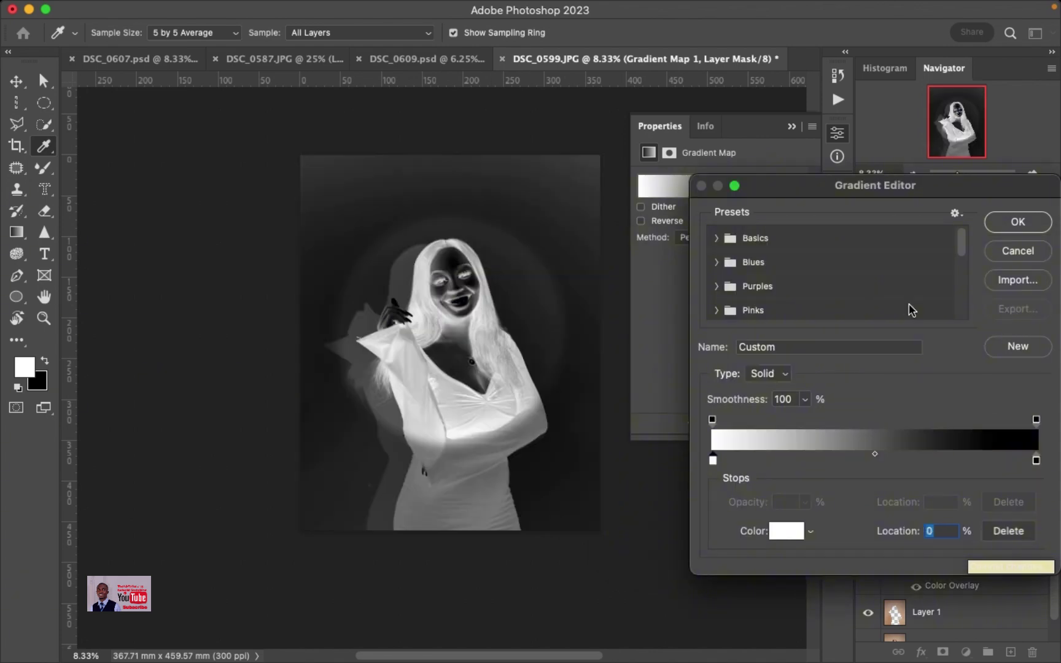
click(1036, 251)
Hide Gradient Map 1 and set its gradient's starting stop to dark brown 6e412d, sampled from the shadowed lower cheek.
click(869, 451)
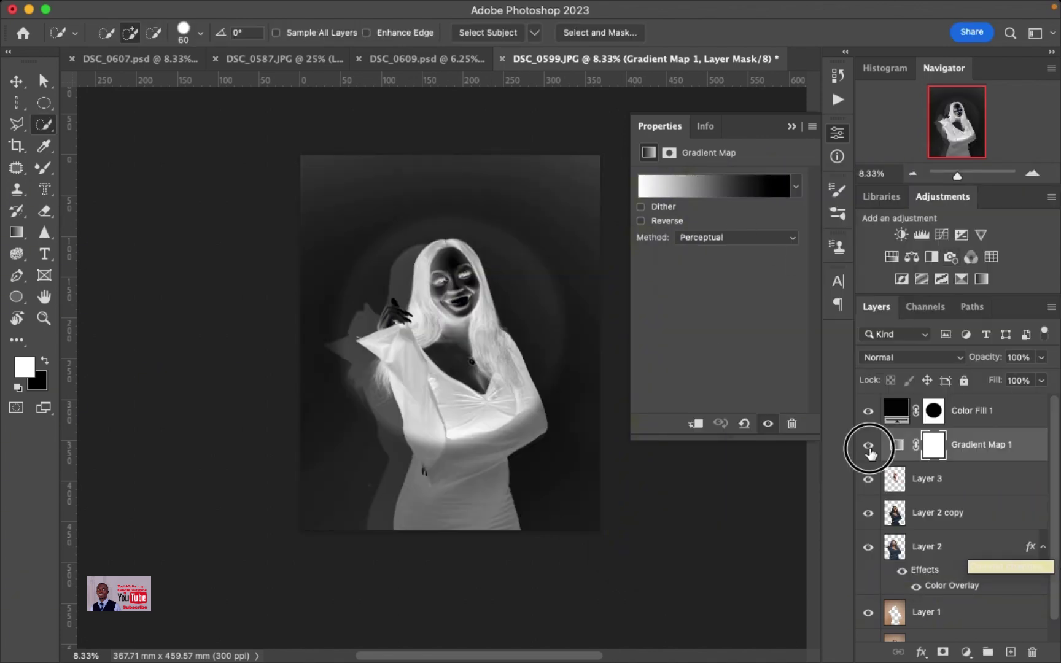
click(897, 451)
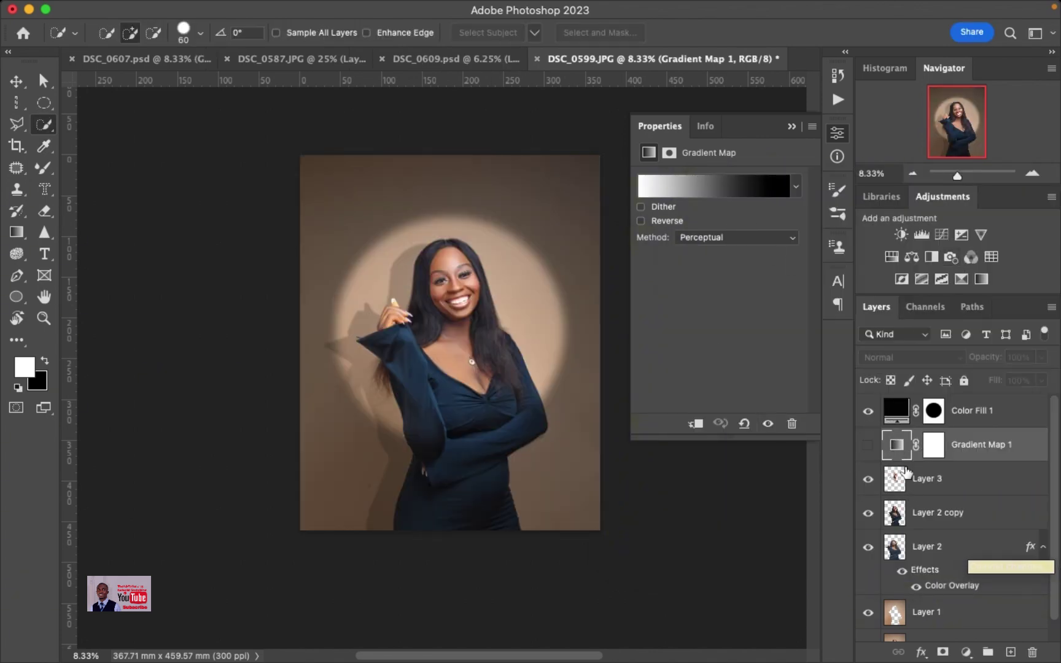
click(698, 188)
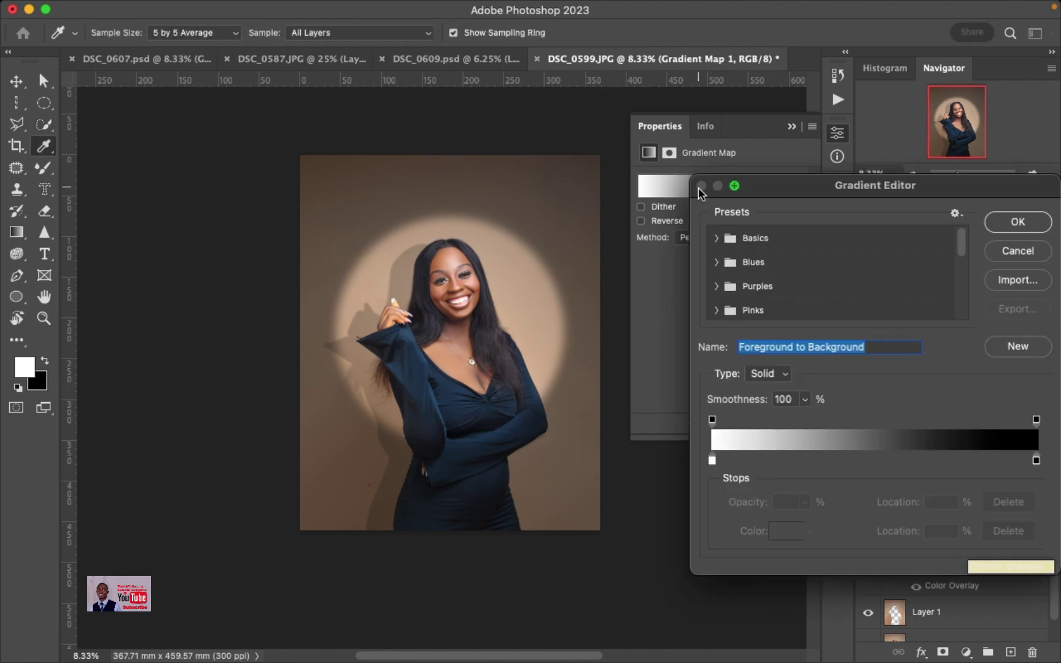
click(713, 459)
click(771, 528)
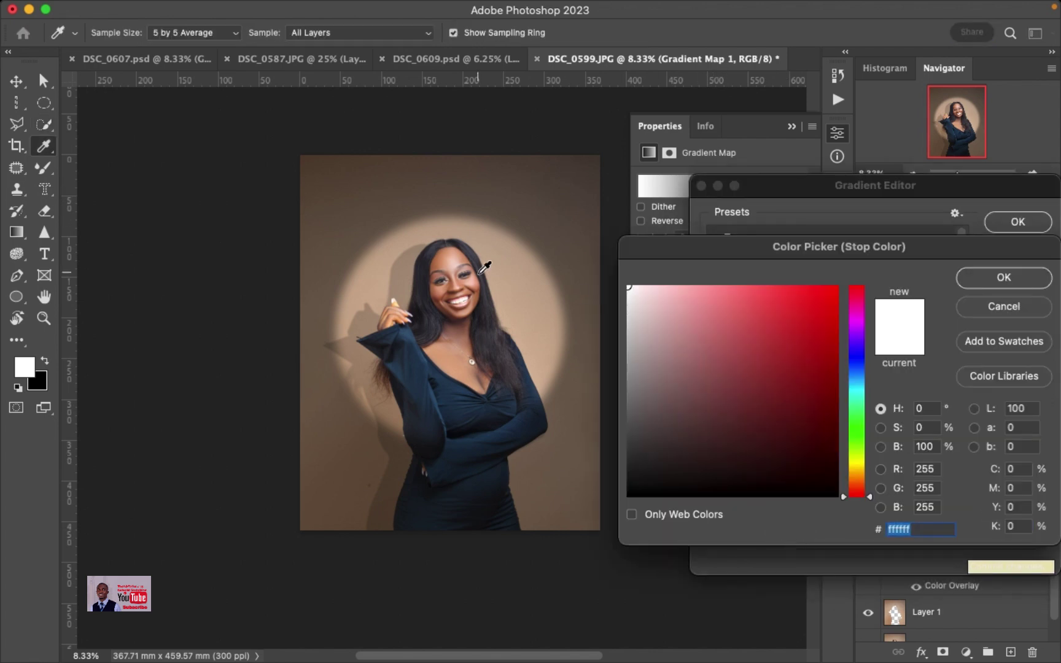
scroll(485, 267, up, 3)
scroll(494, 195, up, 2)
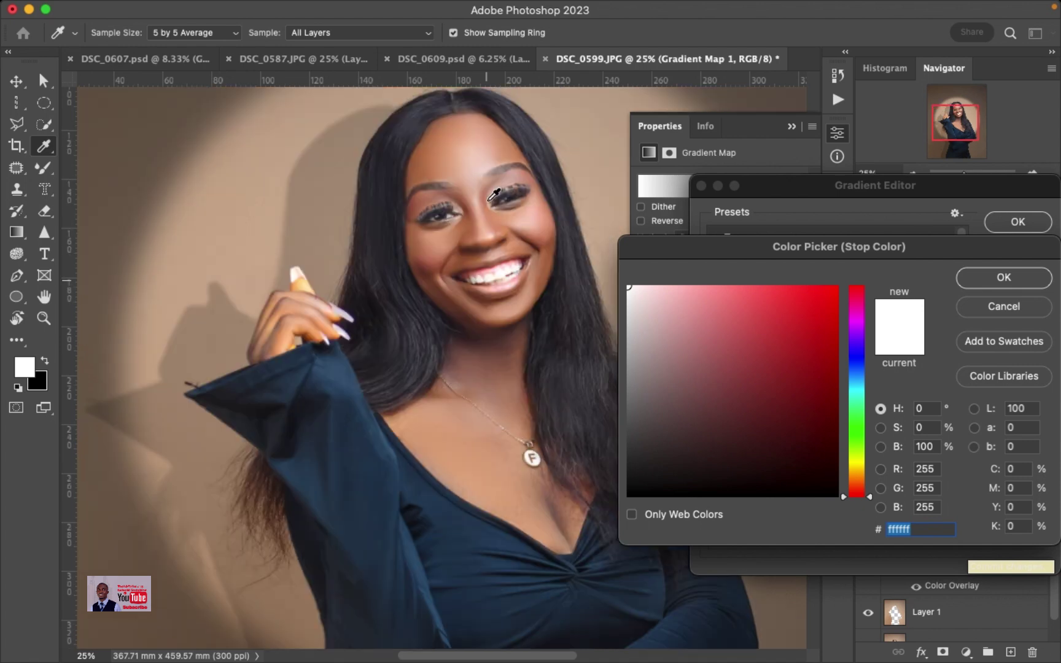
scroll(495, 195, up, 2)
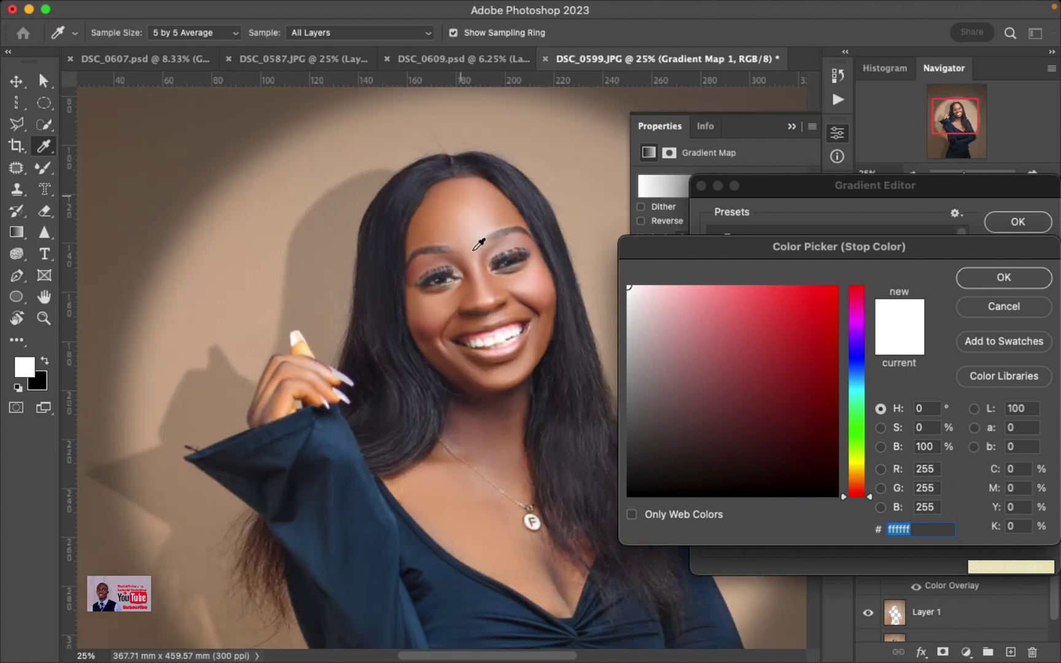
click(452, 347)
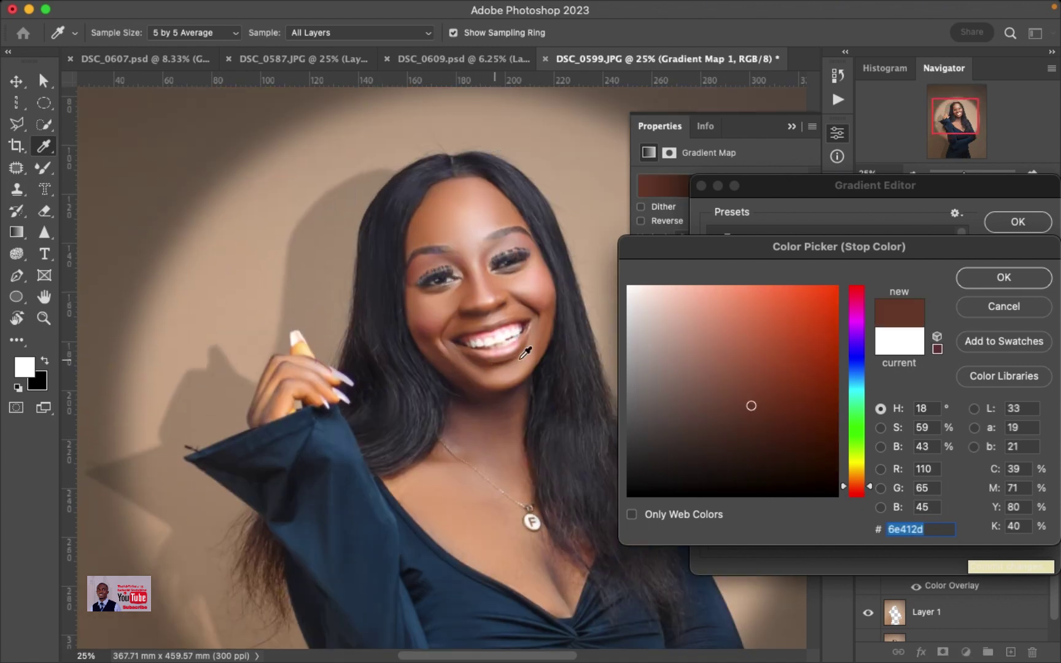
click(995, 277)
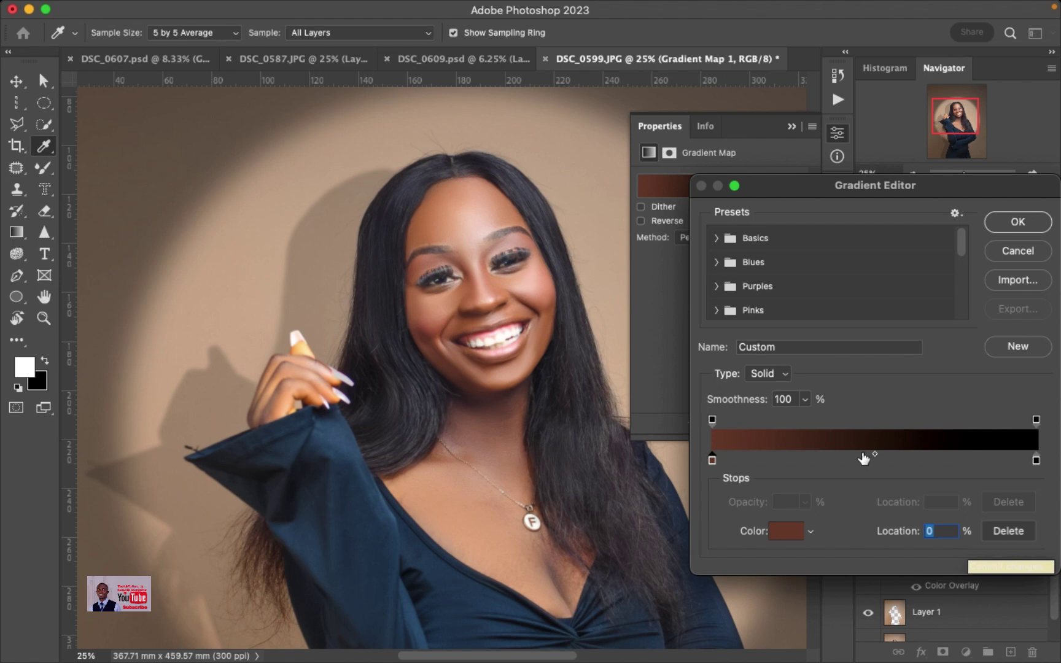
Add a middle stop at 46% to the gradient and colour it warm brown ba784e, sampled from the side of the forehead.
click(860, 459)
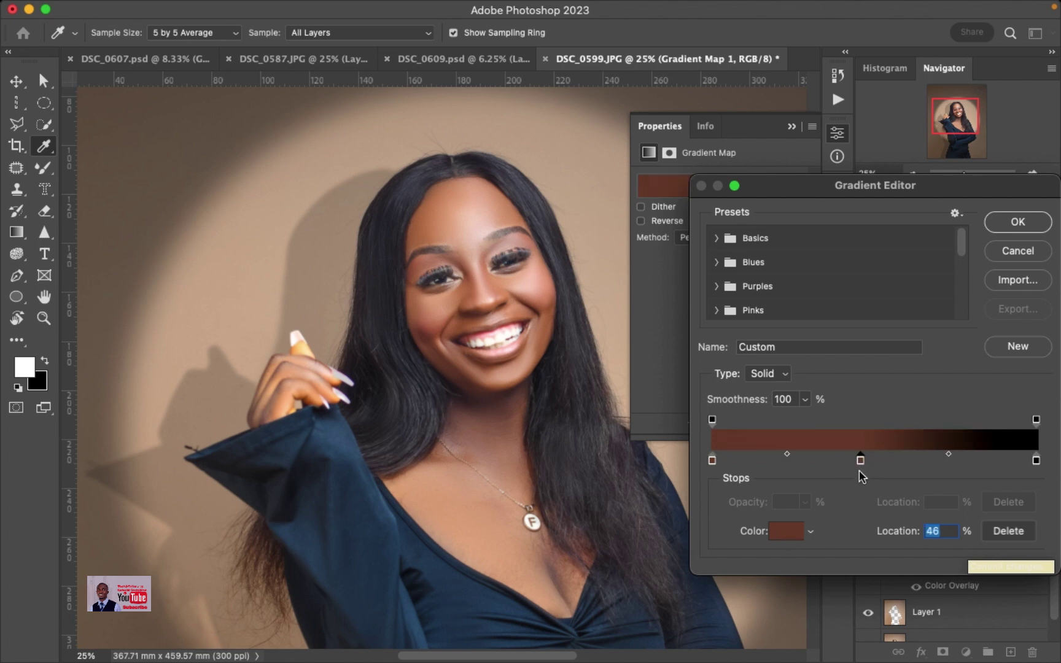
click(787, 531)
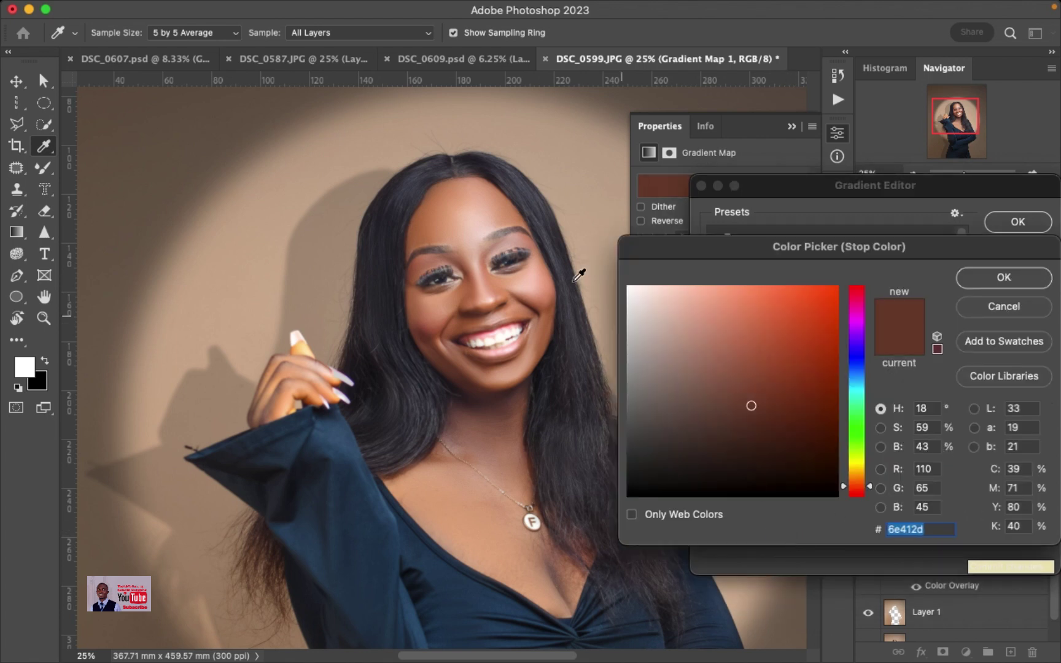
click(428, 224)
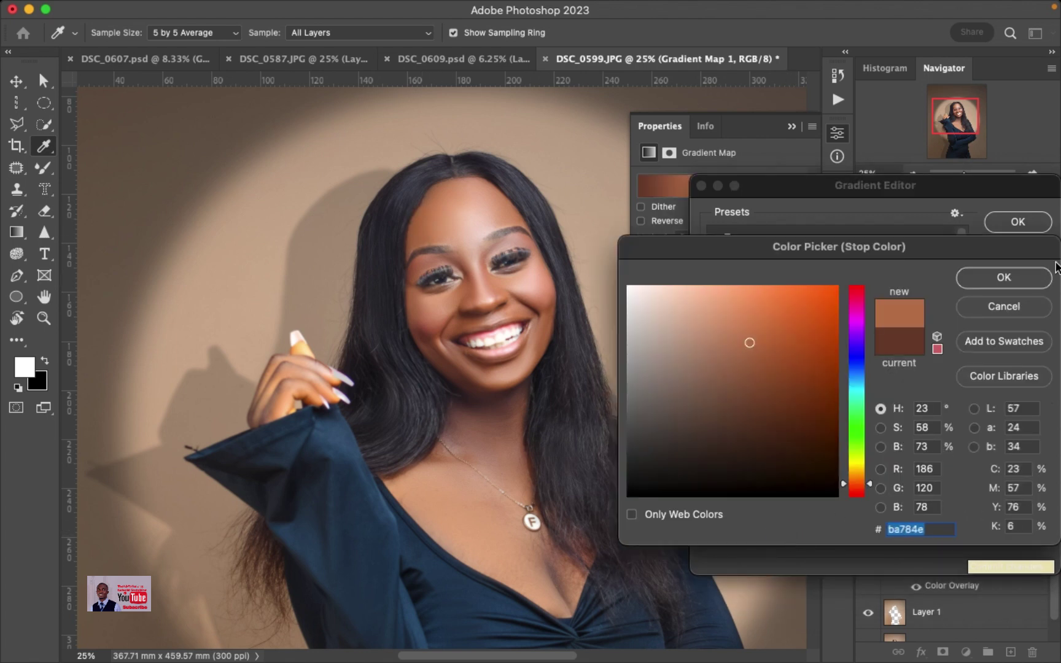
click(1020, 277)
Set the gradient's end stop to light peach e9c2ad, sampled from the forehead highlight, and apply the gradient.
click(1036, 459)
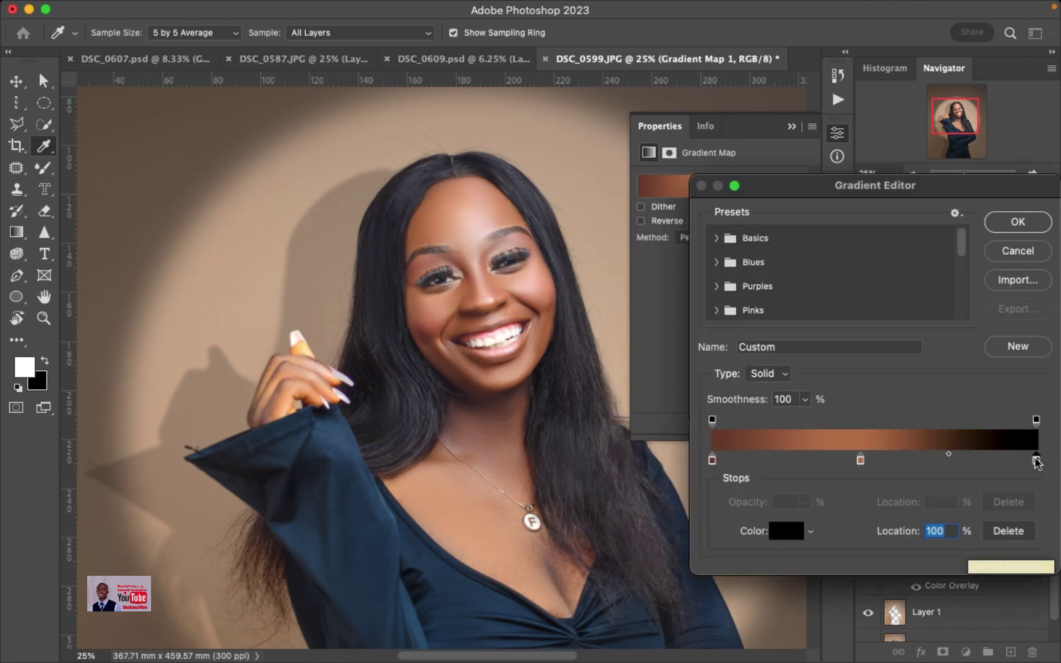
click(791, 534)
click(466, 235)
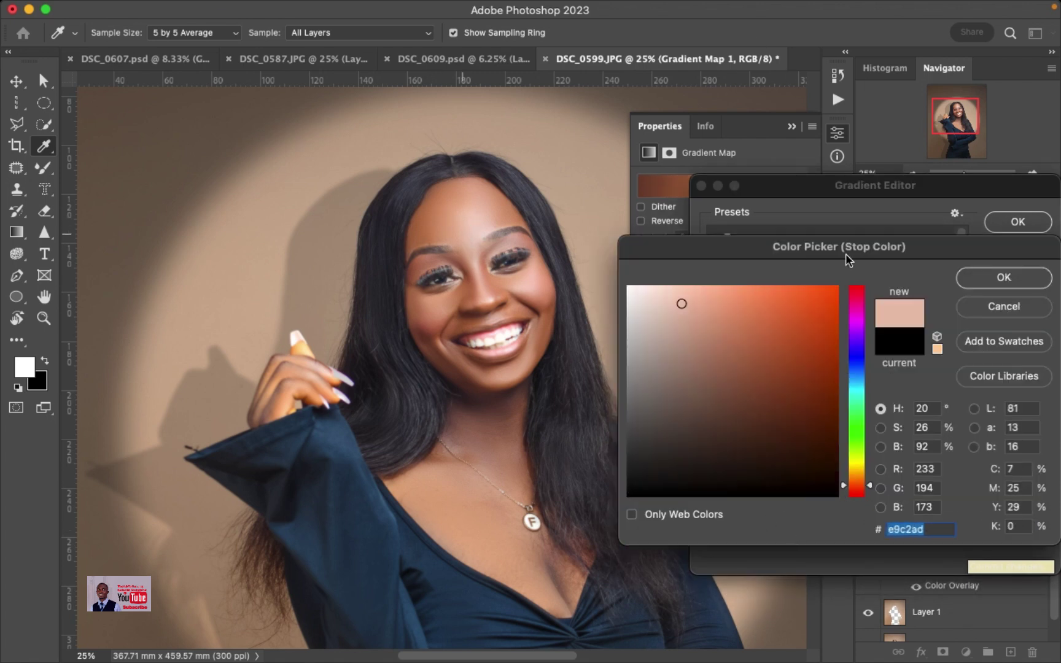
click(1011, 273)
click(1015, 230)
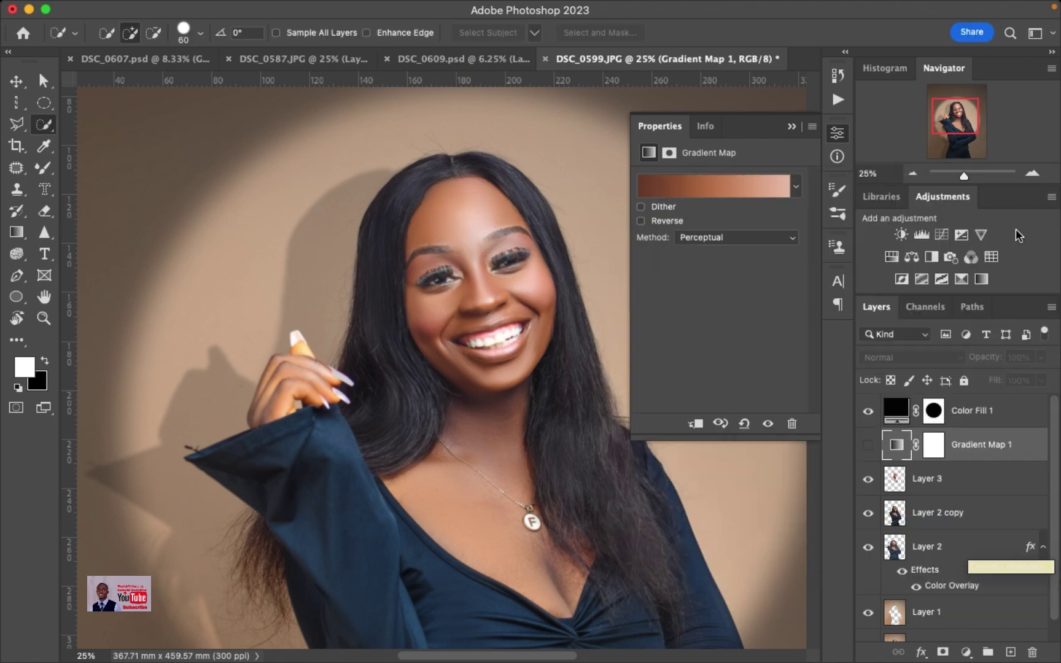
Show Gradient Map 1, set its blend mode to Multiply and its opacity to 17%.
click(867, 444)
click(909, 361)
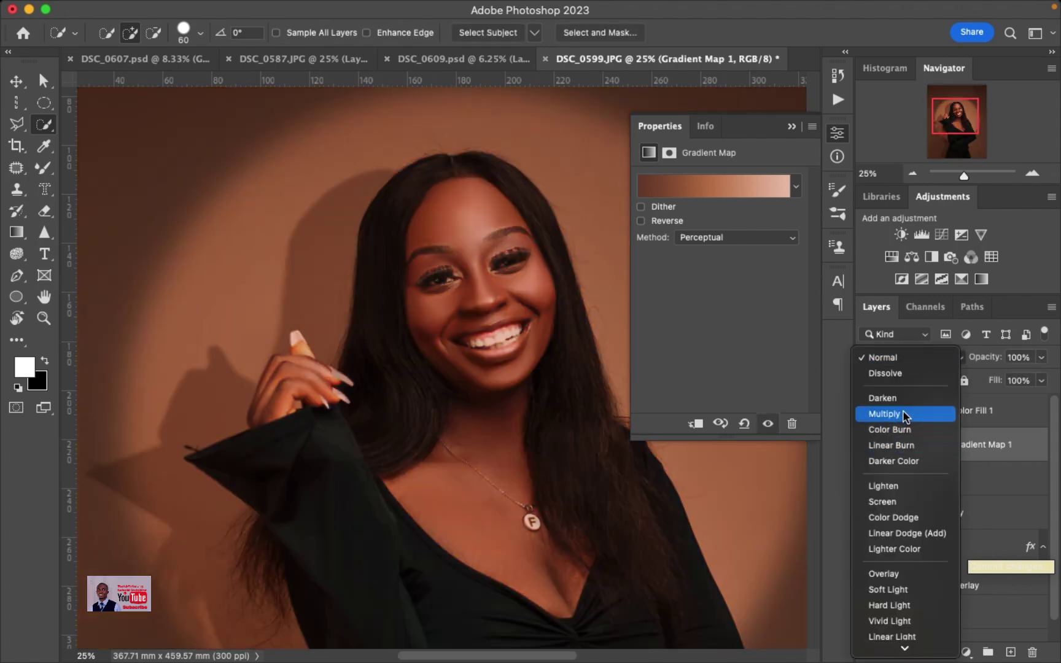
click(905, 414)
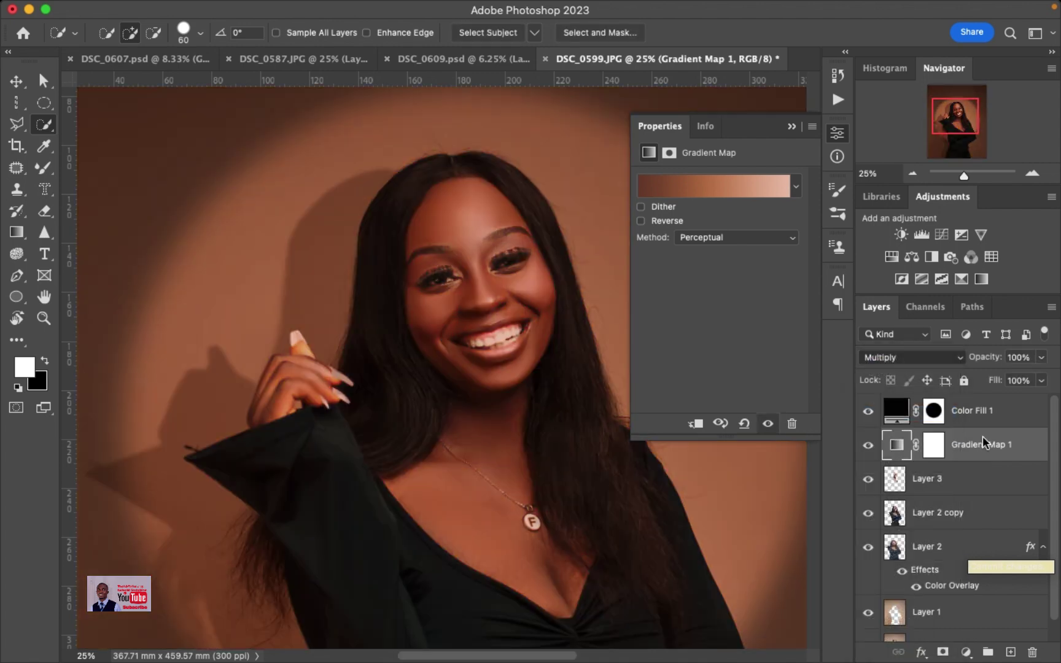
drag(989, 358, 904, 361)
key(super+minus)
key(super+minus)
key(super+minus)
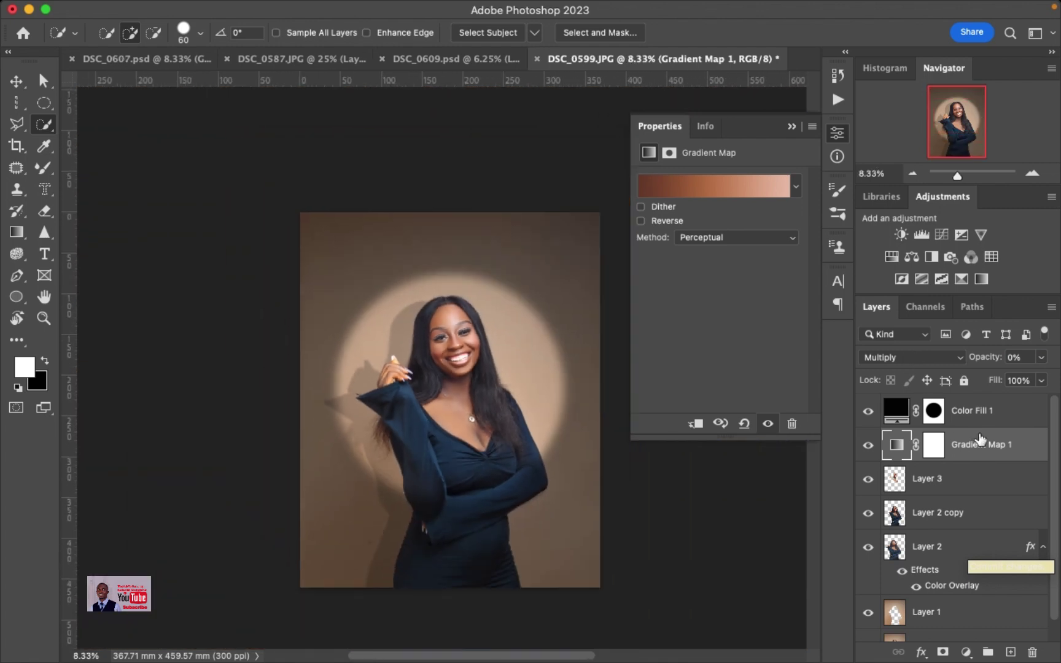
click(1011, 356)
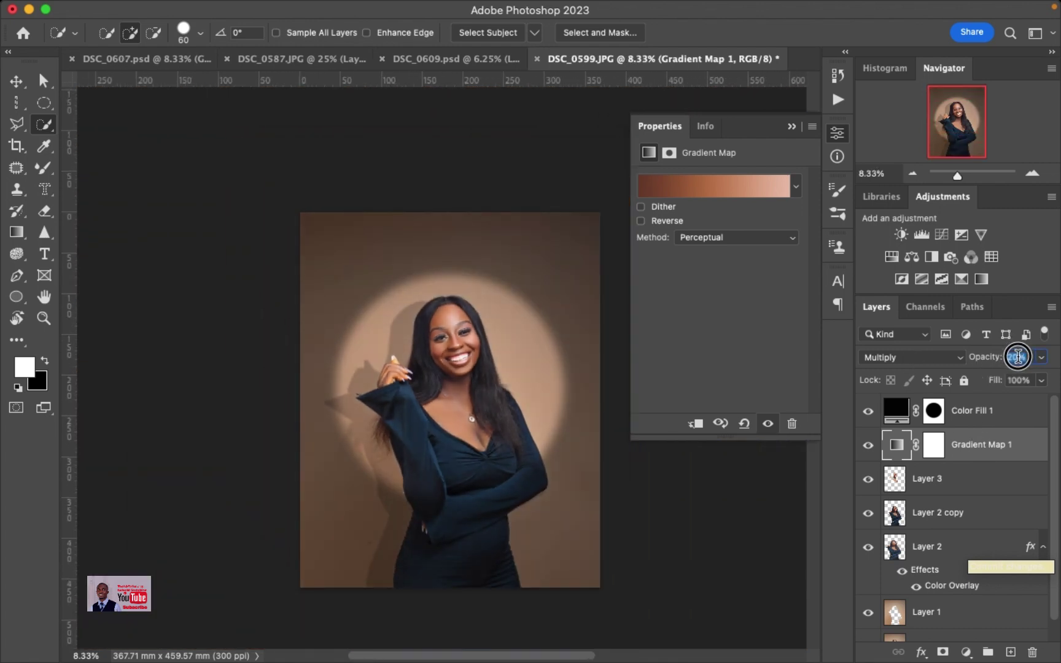
click(792, 126)
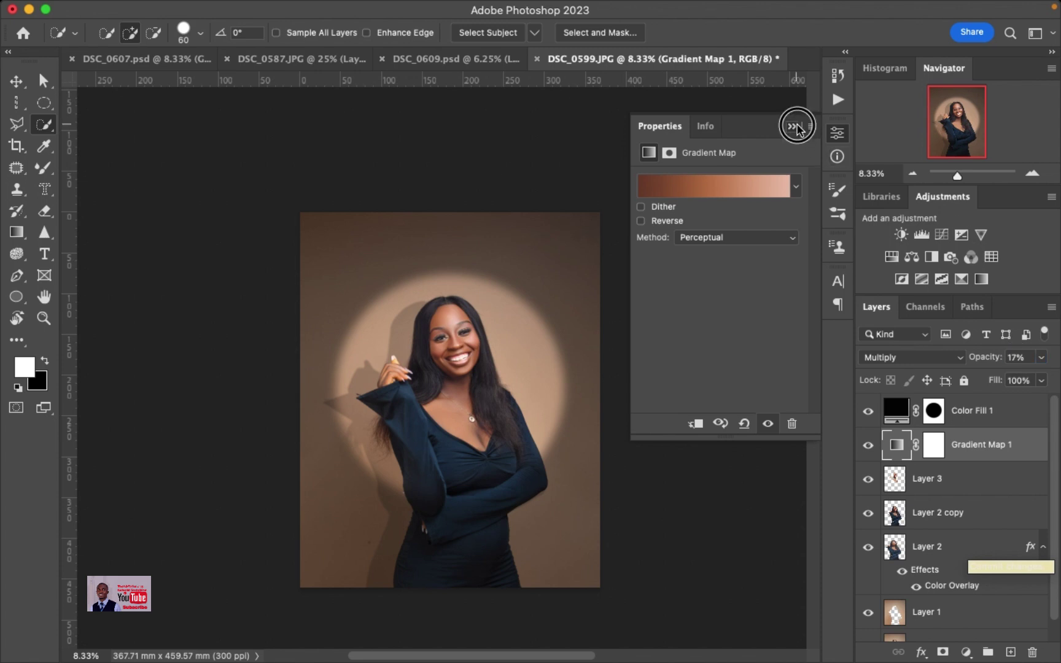
Darken Layer 2 copy slightly with a Levels adjustment, setting the midtone value to 0.96.
click(946, 527)
key(super+l)
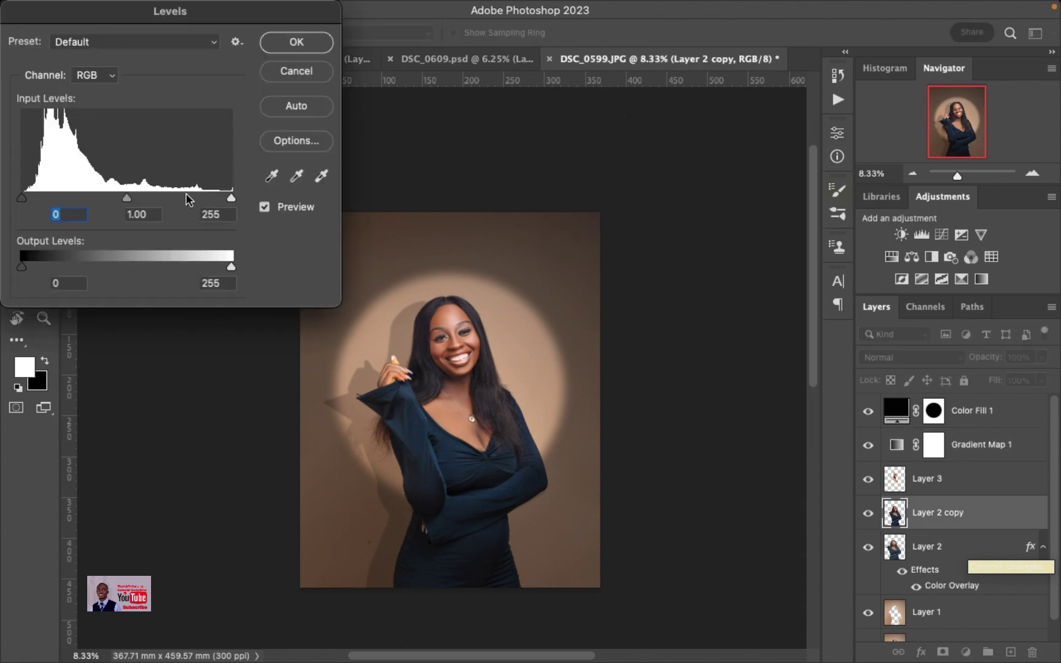
drag(129, 197, 132, 197)
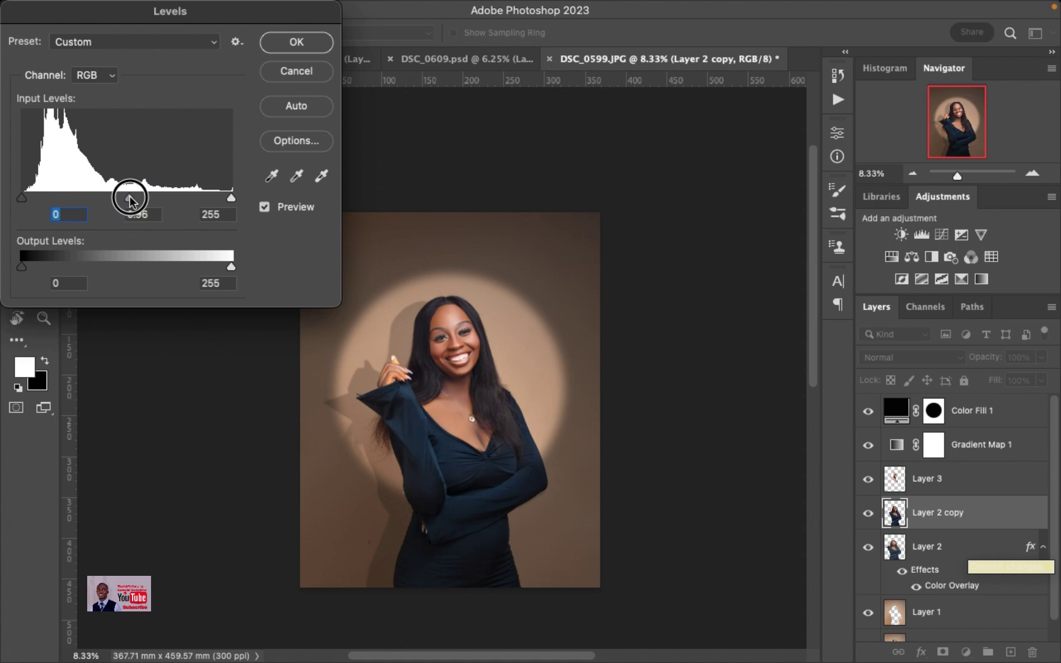
click(329, 42)
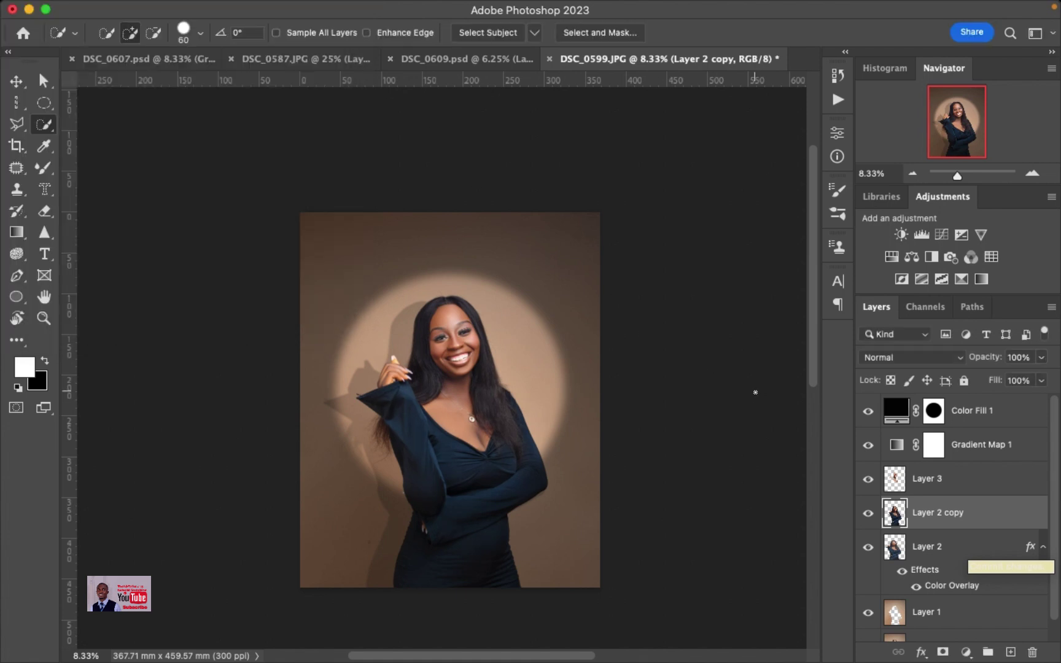
Apply a Curves adjustment to Layer 3 with a midtone point at input 128, output 127.
click(929, 488)
key(super+m)
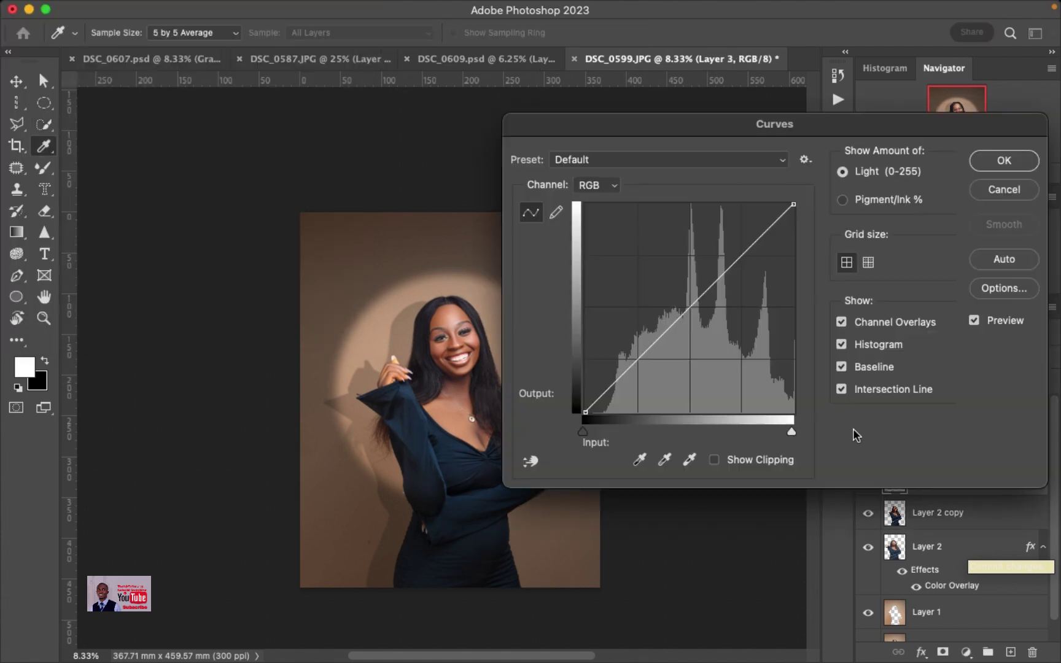
click(688, 308)
drag(688, 308, 691, 308)
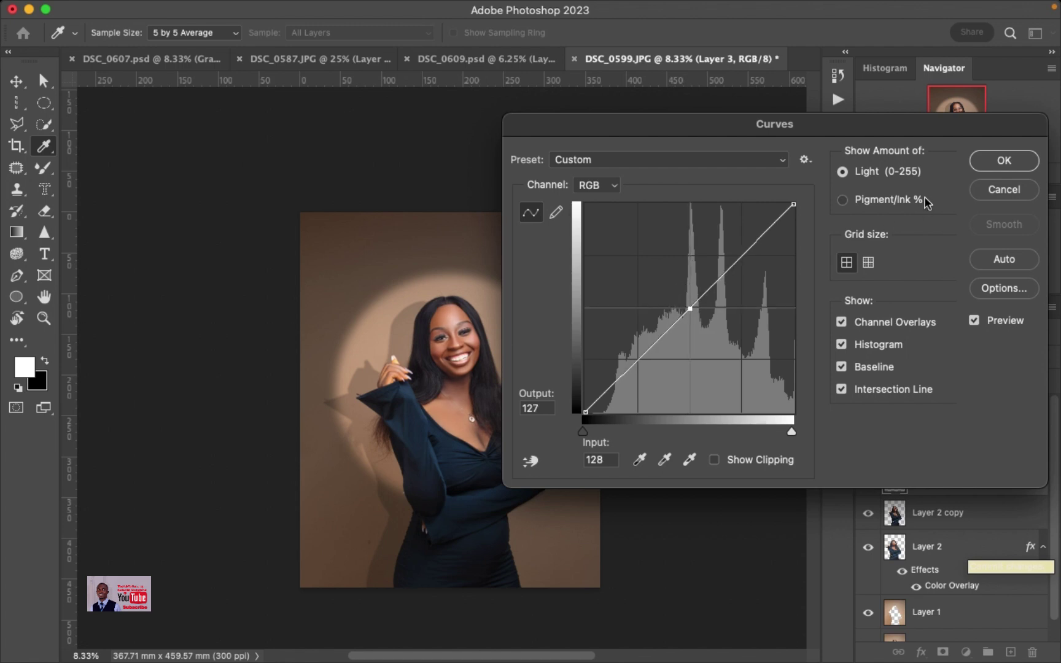
click(1002, 161)
Lower the opacity of Color Fill 1 to 35% to soften the darkness around the spotlight.
key(w)
click(970, 417)
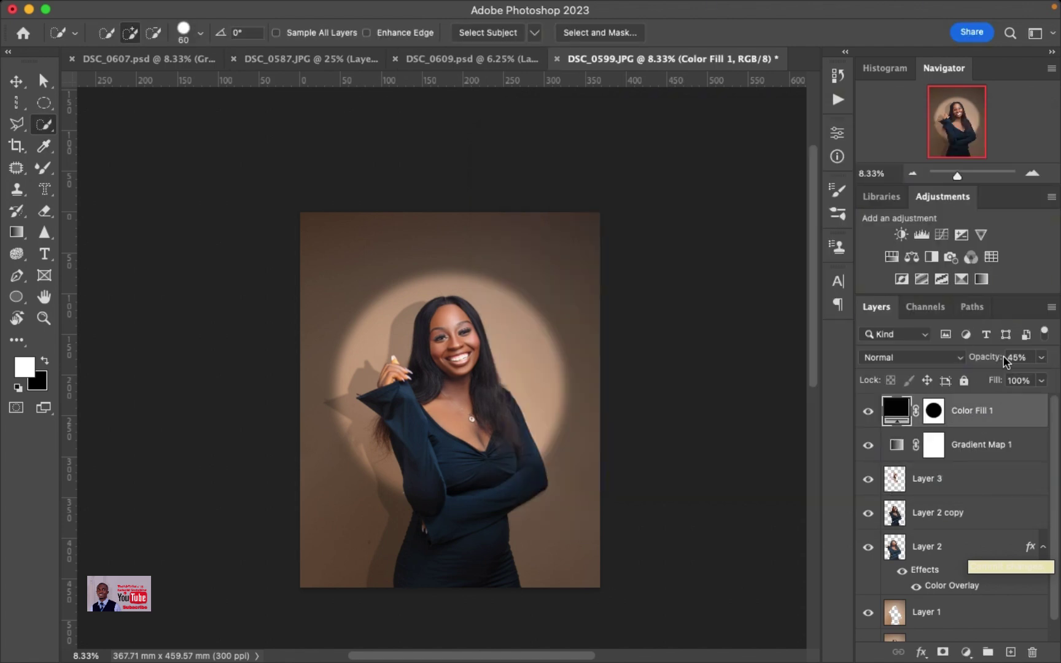
drag(1005, 358, 990, 362)
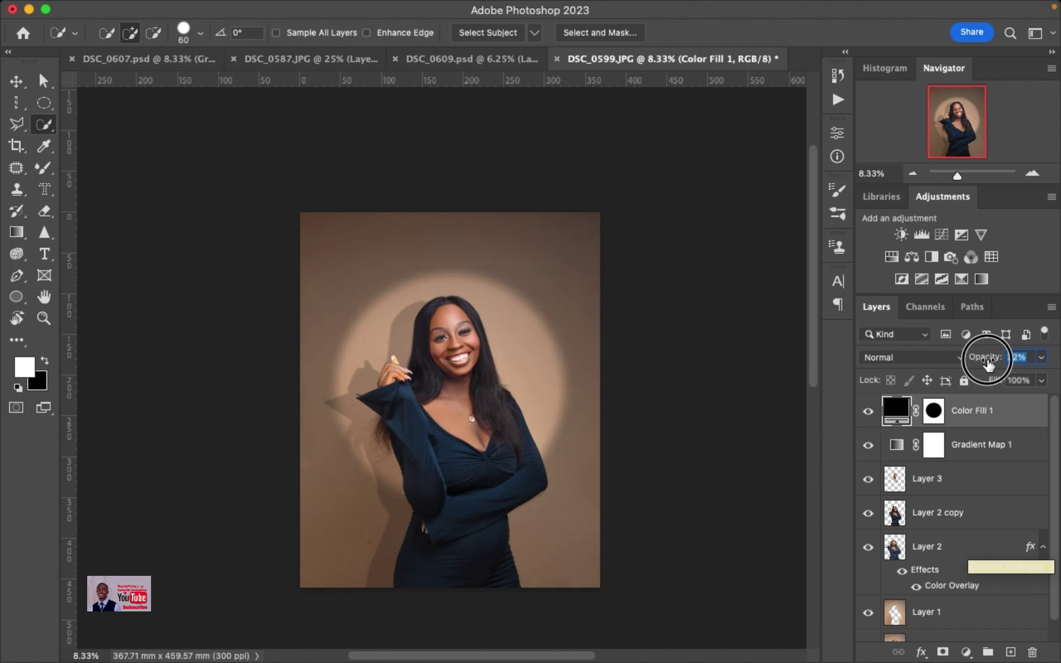
Switch to the Move tool and deselect all layers to view the portrait without transform controls.
click(17, 80)
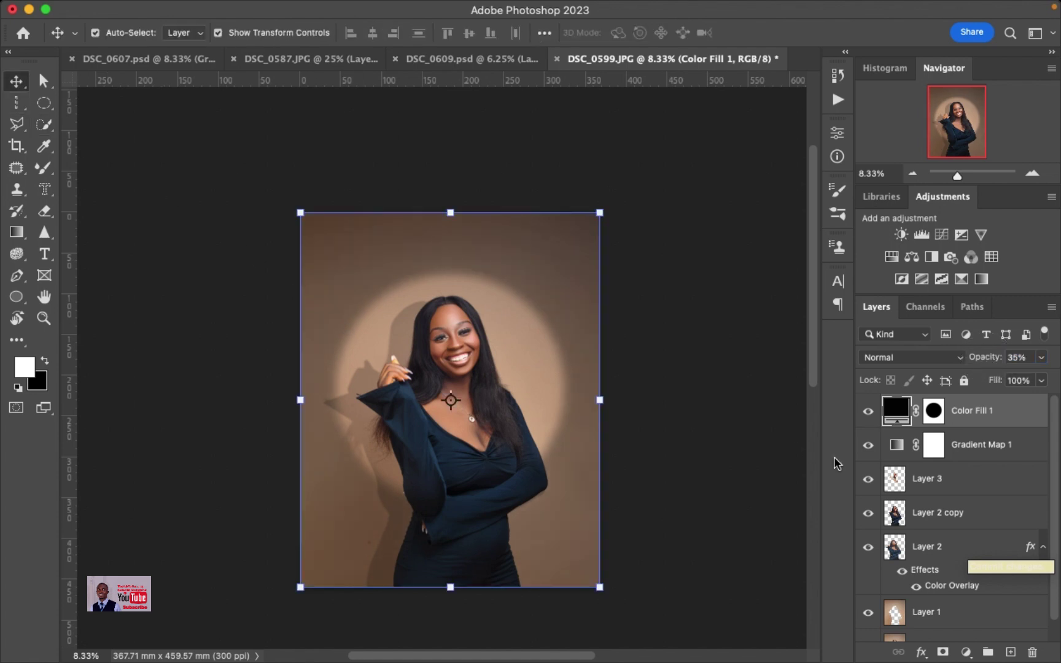
click(923, 520)
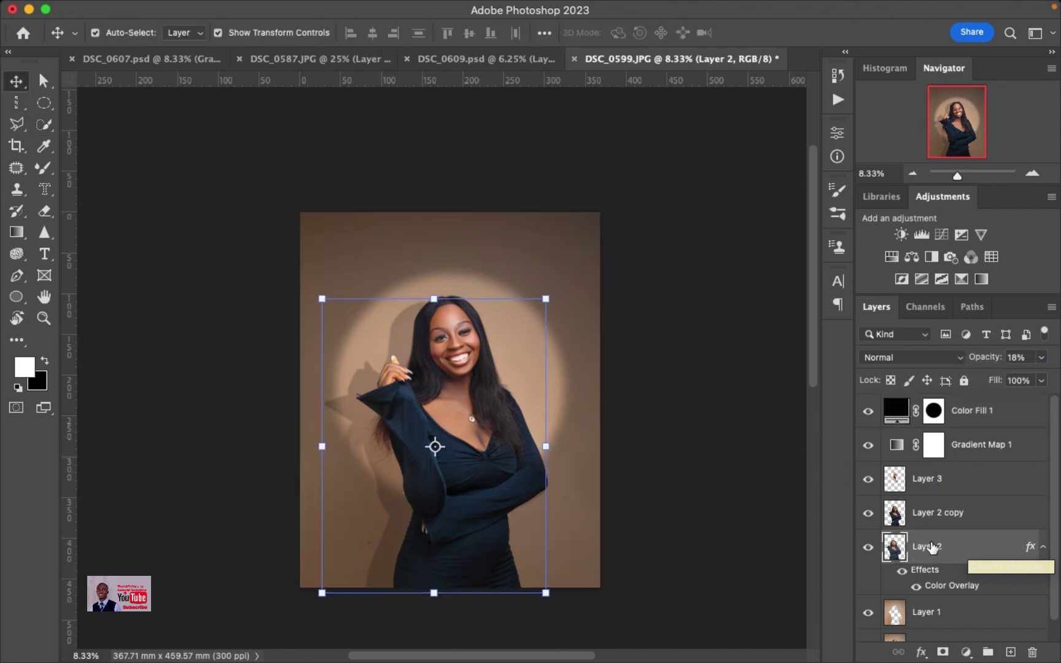
click(684, 305)
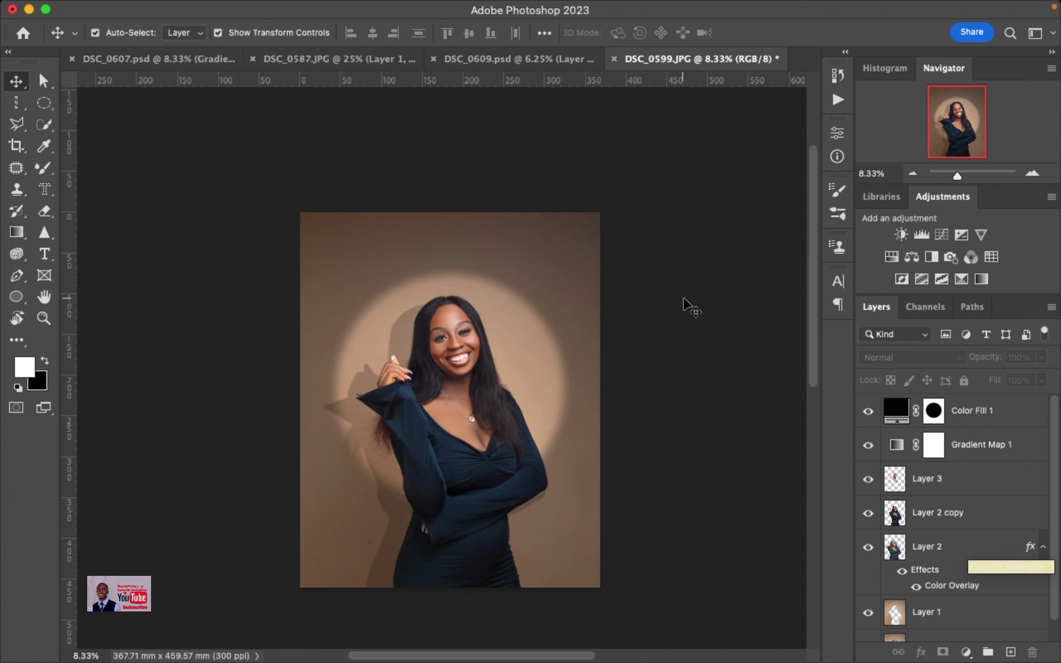
Examine the skin, mouth, neck and hair retouching up close and the overall spotlight portrait at full view.
scroll(460, 319, up, 4)
scroll(457, 302, up, 2)
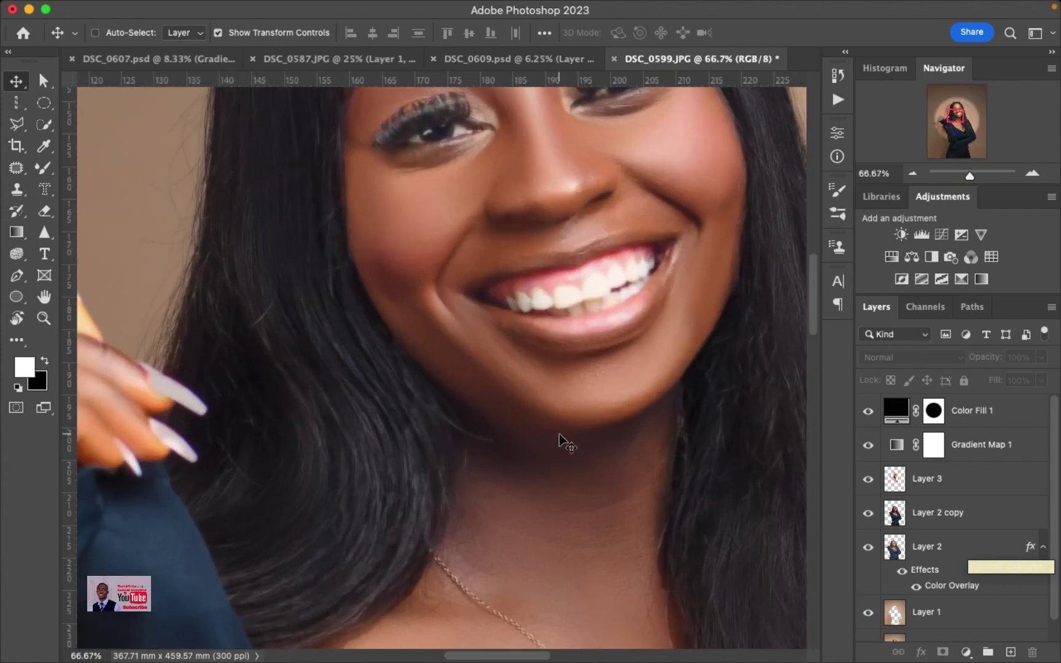
scroll(565, 442, down, 8)
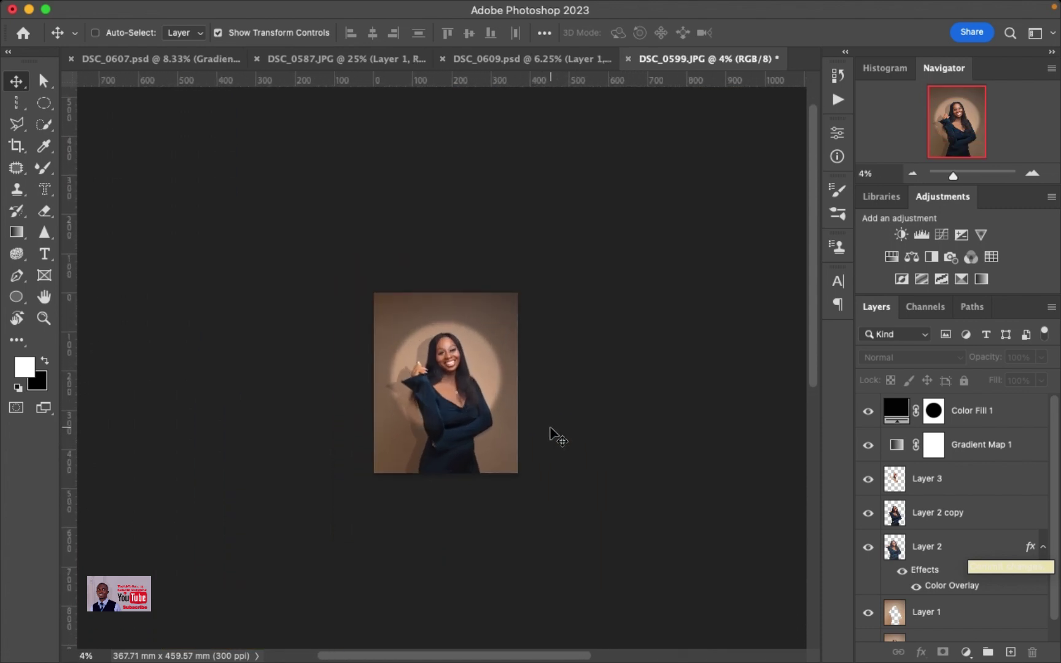
scroll(459, 329, up, 5)
scroll(459, 328, down, 1)
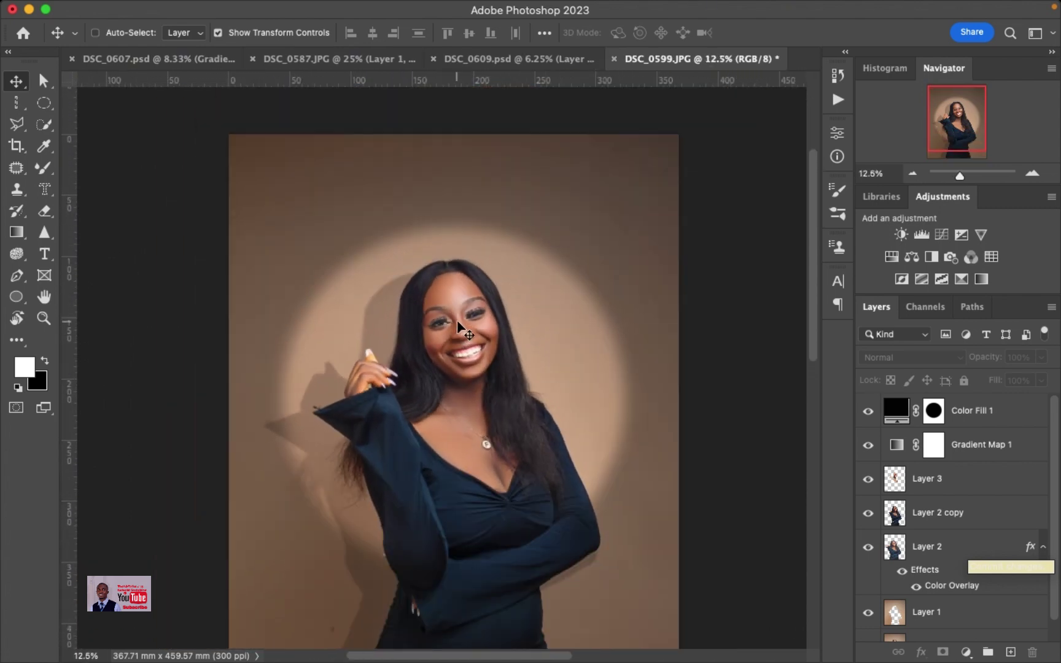
key(super)
scroll(675, 390, down, 1)
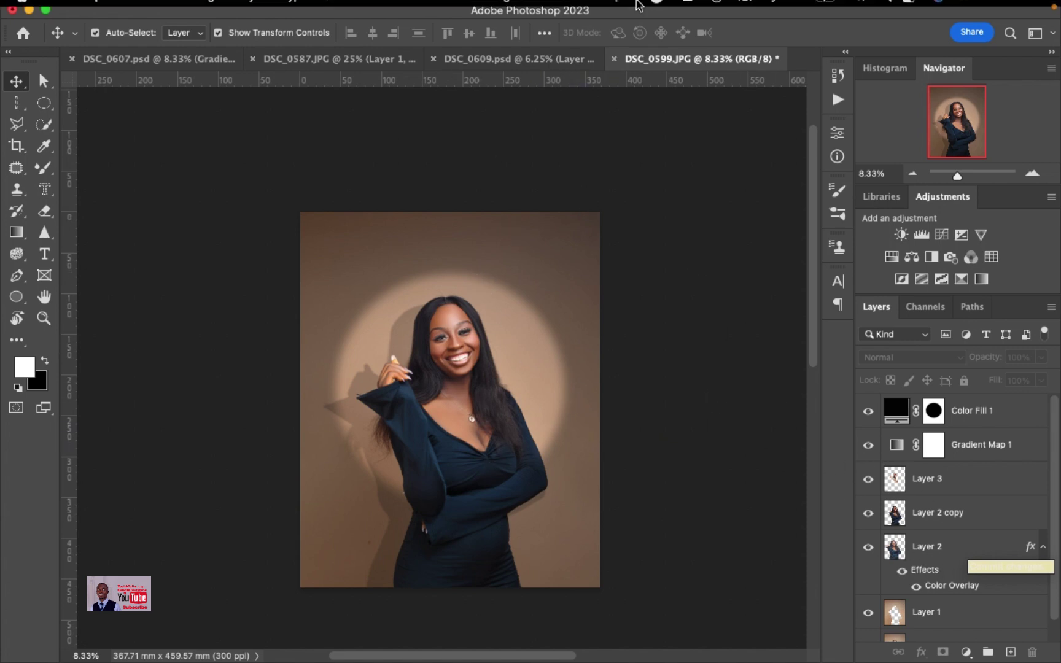
mouse_move(810, 20)
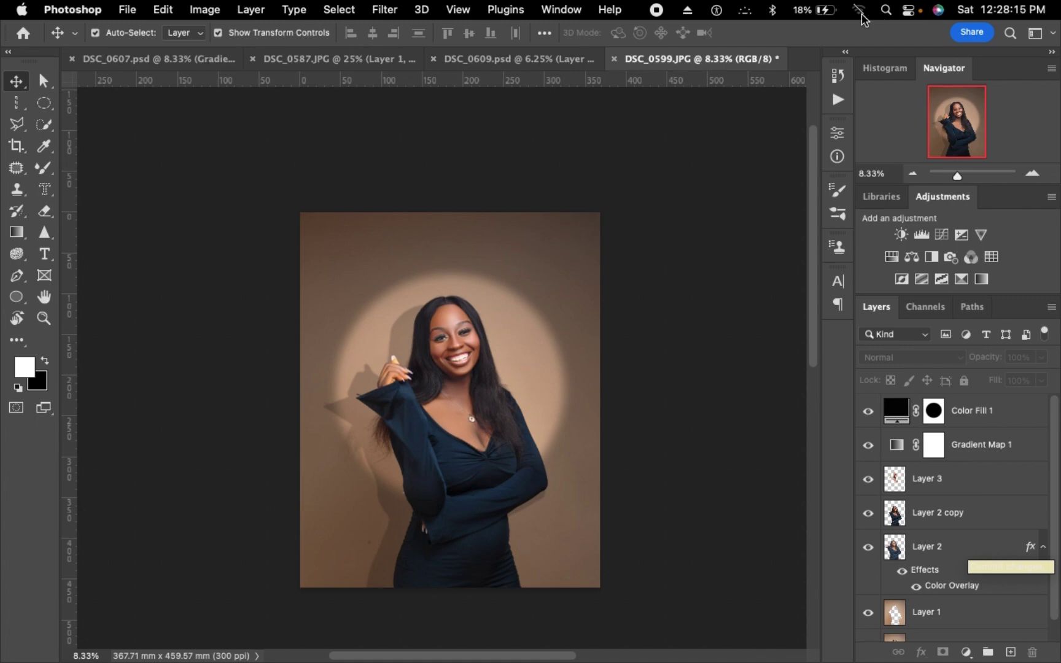